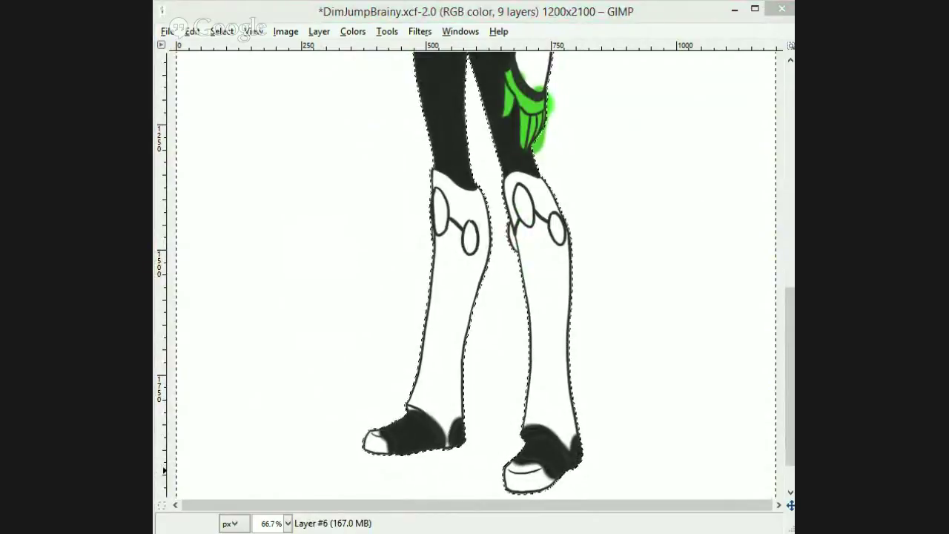
- Delete the colour spill outside the figure and in the gap between torso and lowered arm on the colour layers, clearing each selection
{"action": "key", "text": "Delete"}
{"action": "key", "text": "ctrl+shift+a"}
{"action": "left_click_drag", "start_coordinate": [789, 356], "coordinate": [789, 137]}
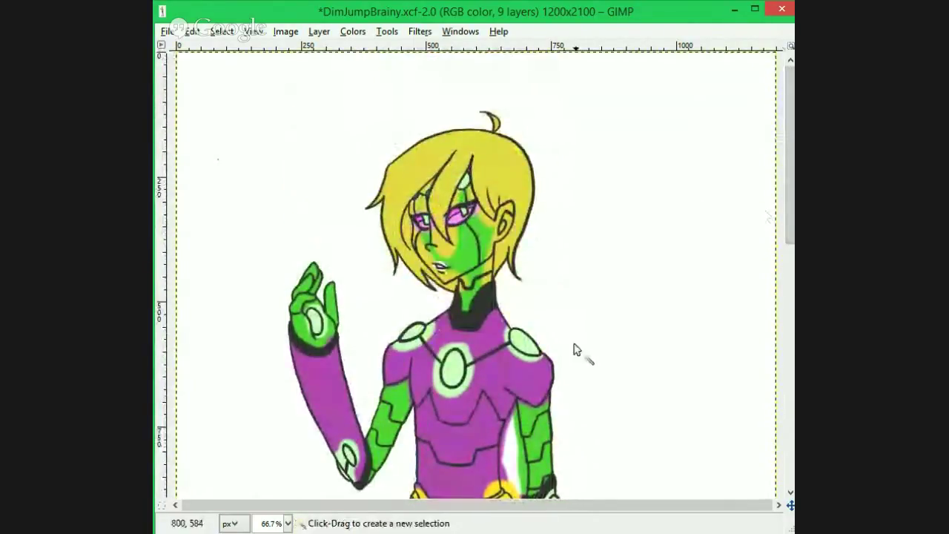
{"action": "scroll", "coordinate": [552, 396], "scroll_direction": "down", "scroll_amount": 3}
{"action": "left_click", "coordinate": [509, 215]}
{"action": "key", "text": "Delete"}
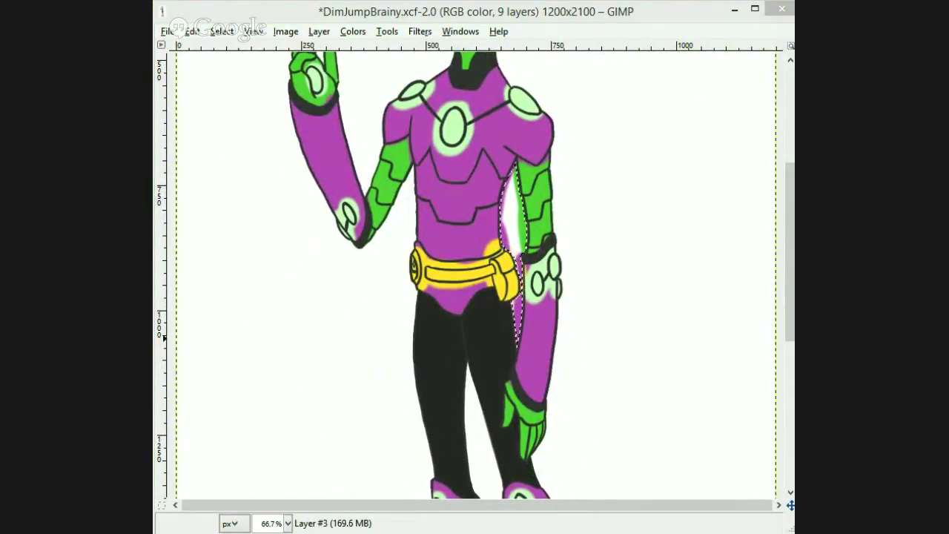
{"action": "key", "text": "Delete"}
{"action": "key", "text": "Delete"}
{"action": "key", "text": "ctrl+shift+a"}
- Erase the purple suit spill from the green upper arms and the raised hand with the Eraser
{"action": "mouse_move", "coordinate": [789, 263]}
{"action": "left_mouse_down"}
{"action": "mouse_move", "coordinate": [788, 180]}
{"action": "mouse_move", "coordinate": [787, 193]}
{"action": "left_mouse_up"}
{"action": "key", "text": "plus"}
{"action": "key", "text": "plus"}
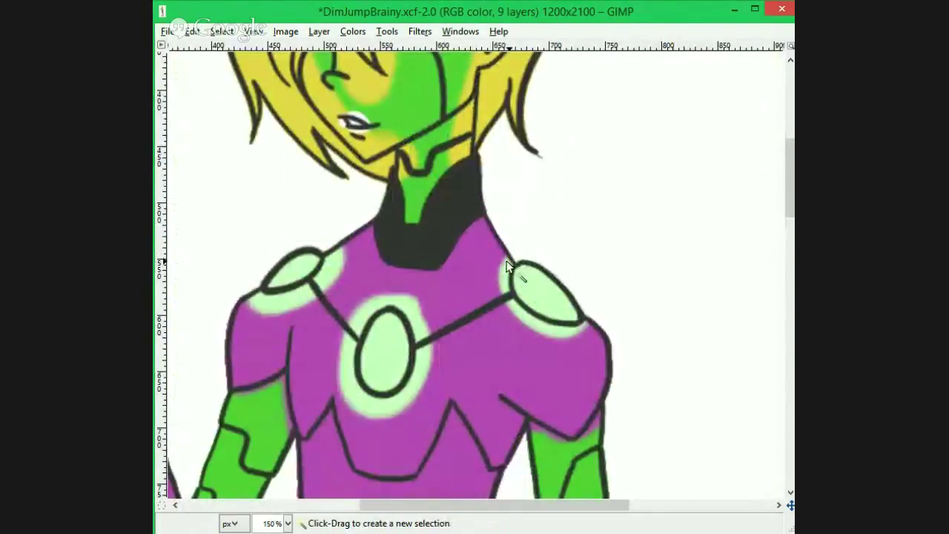
{"action": "left_click_drag", "start_coordinate": [471, 504], "coordinate": [428, 505]}
{"action": "left_click_drag", "start_coordinate": [788, 174], "coordinate": [789, 209]}
{"action": "key", "text": "shift+e"}
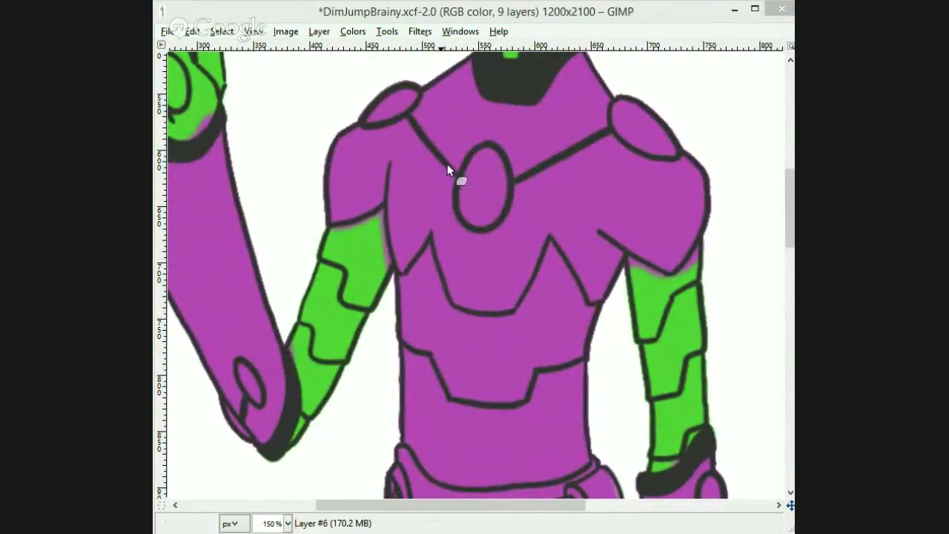
{"action": "left_click_drag", "start_coordinate": [417, 194], "coordinate": [608, 241]}
{"action": "key", "text": "ctrl+z"}
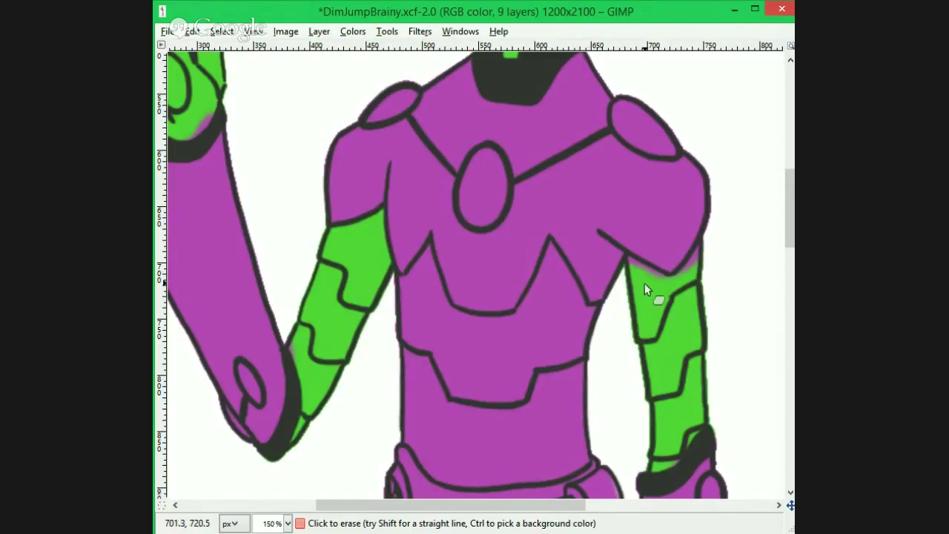
{"action": "left_click_drag", "start_coordinate": [290, 351], "coordinate": [427, 533]}
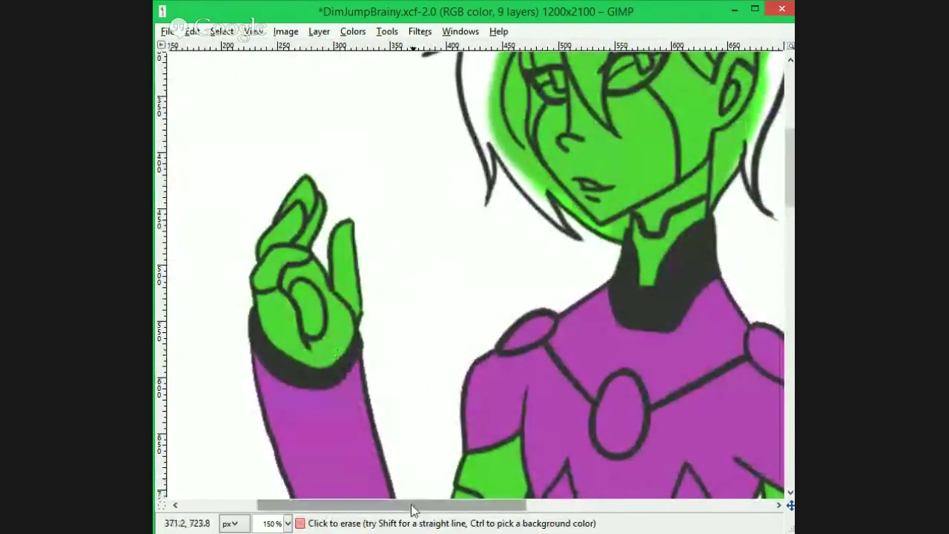
{"action": "left_click_drag", "start_coordinate": [413, 496], "coordinate": [139, 6]}
{"action": "scroll", "coordinate": [477, 195], "scroll_direction": "down", "scroll_amount": 5}
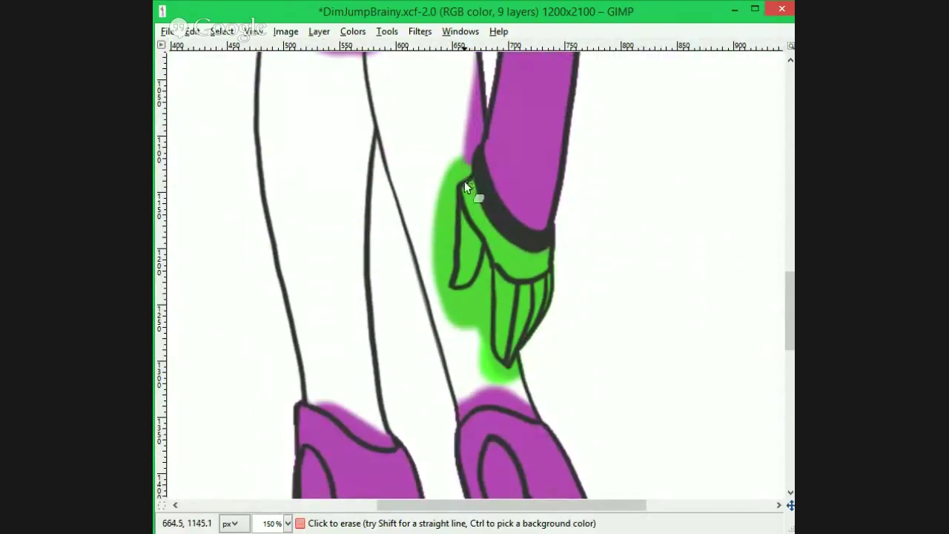
- Erase the yellow hair colour covering the green face, ear, neck and forehead, following the line art
{"action": "scroll", "coordinate": [565, 495], "scroll_direction": "up", "scroll_amount": 12}
{"action": "scroll", "coordinate": [565, 495], "scroll_direction": "left", "scroll_amount": 5}
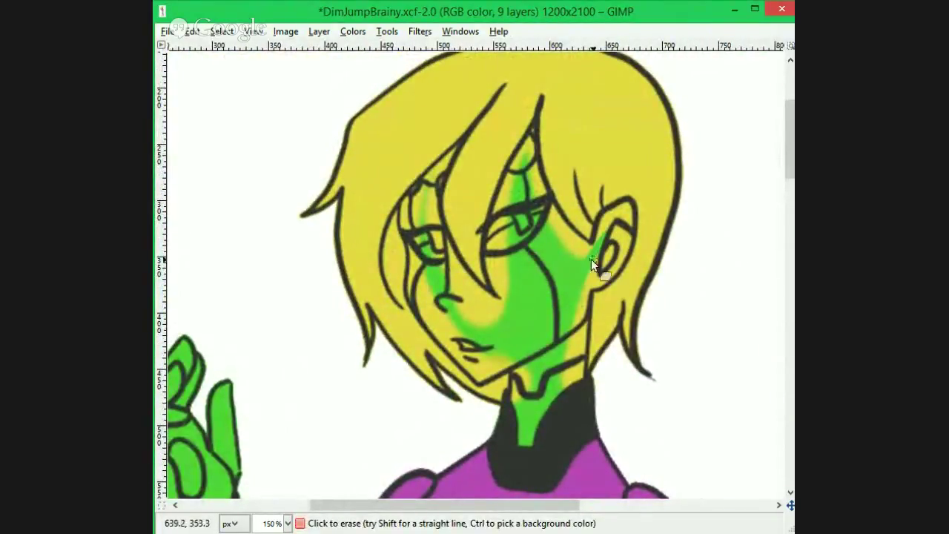
{"action": "mouse_move", "coordinate": [602, 231]}
{"action": "left_mouse_down"}
{"action": "mouse_move", "coordinate": [607, 222]}
{"action": "mouse_move", "coordinate": [617, 256]}
{"action": "mouse_move", "coordinate": [608, 266]}
{"action": "left_mouse_up"}
{"action": "left_click_drag", "start_coordinate": [581, 318], "coordinate": [578, 404]}
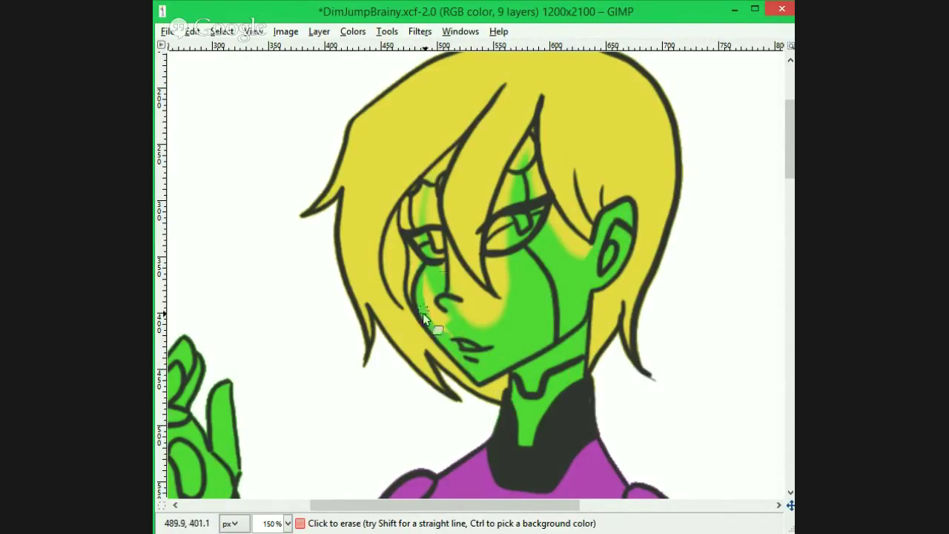
{"action": "mouse_move", "coordinate": [423, 314]}
{"action": "left_mouse_down"}
{"action": "mouse_move", "coordinate": [452, 319]}
{"action": "mouse_move", "coordinate": [445, 258]}
{"action": "mouse_move", "coordinate": [409, 276]}
{"action": "mouse_move", "coordinate": [450, 267]}
{"action": "mouse_move", "coordinate": [507, 316]}
{"action": "mouse_move", "coordinate": [447, 281]}
{"action": "mouse_move", "coordinate": [497, 274]}
{"action": "mouse_move", "coordinate": [510, 179]}
{"action": "left_mouse_up"}
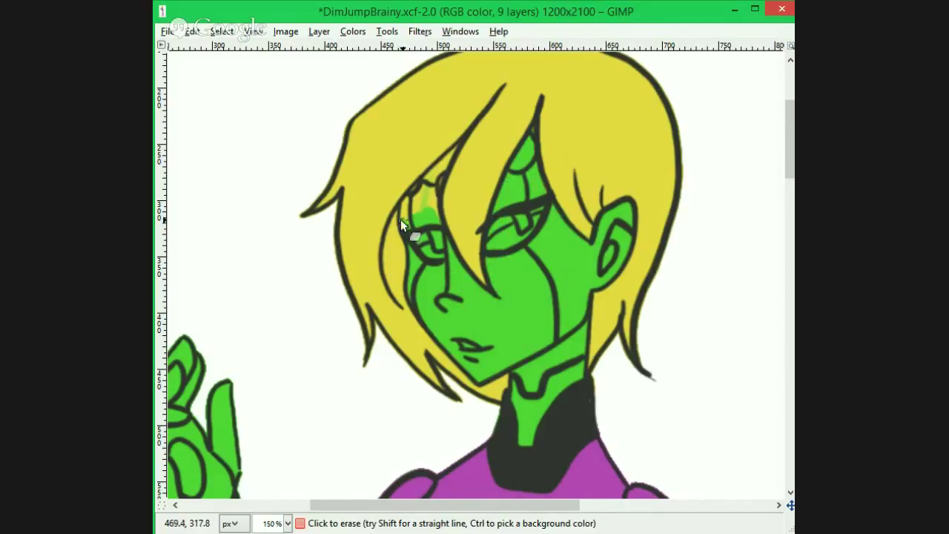
{"action": "left_click_drag", "start_coordinate": [400, 224], "coordinate": [437, 231]}
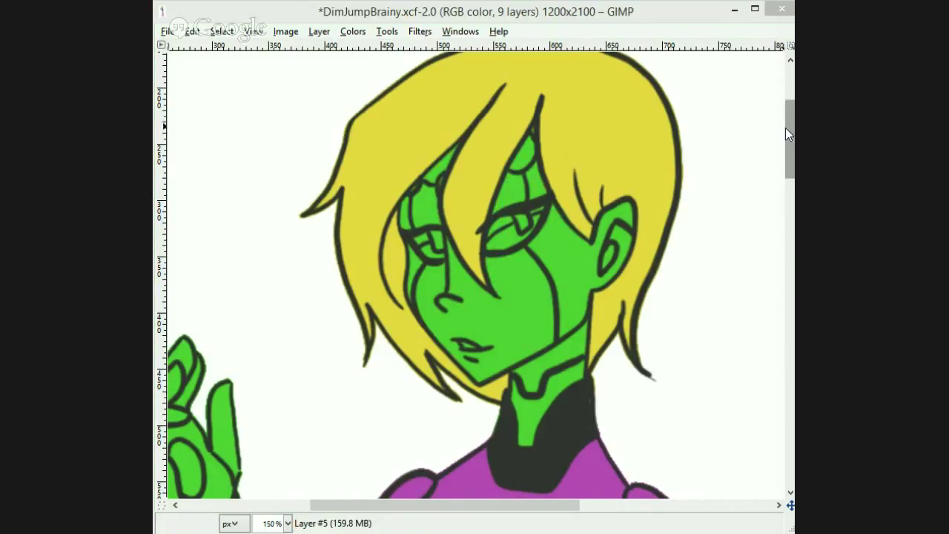
- Erase the yellow spill around the belt, buckle and pouch so only the parts inside their outlines stay yellow
{"action": "left_click_drag", "start_coordinate": [789, 128], "coordinate": [789, 250]}
{"action": "key", "text": "p"}
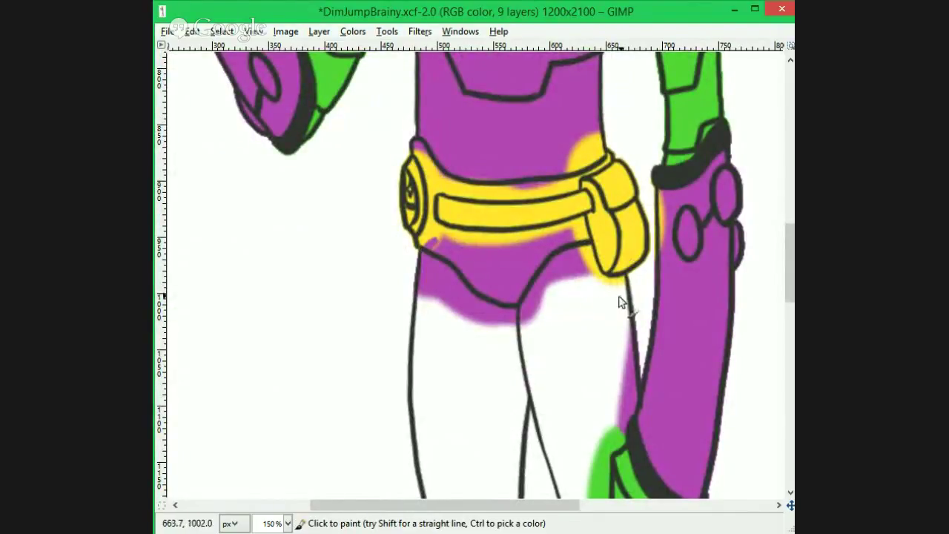
{"action": "key", "text": "shift+e"}
{"action": "left_click_drag", "start_coordinate": [432, 259], "coordinate": [430, 189]}
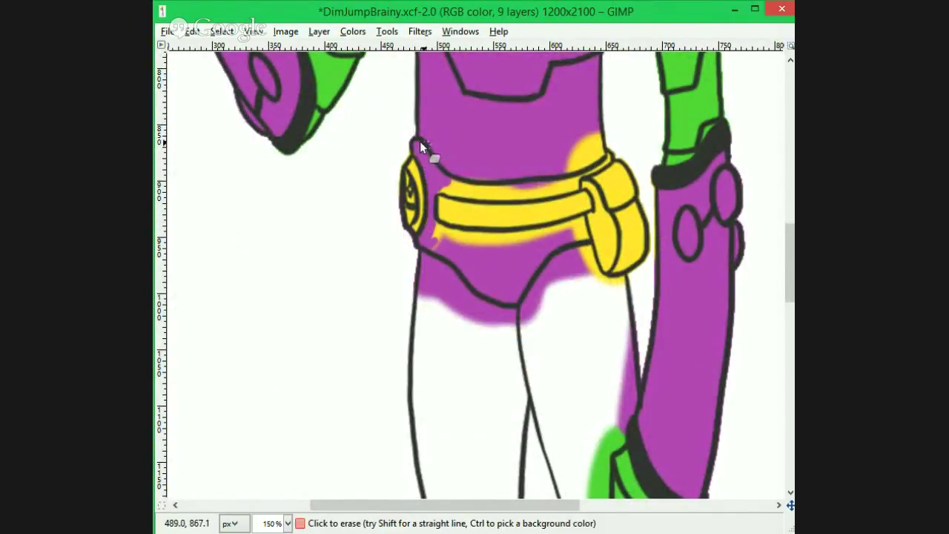
{"action": "mouse_move", "coordinate": [420, 144]}
{"action": "left_mouse_down"}
{"action": "mouse_move", "coordinate": [447, 192]}
{"action": "mouse_move", "coordinate": [496, 178]}
{"action": "mouse_move", "coordinate": [486, 198]}
{"action": "mouse_move", "coordinate": [576, 186]}
{"action": "mouse_move", "coordinate": [570, 140]}
{"action": "mouse_move", "coordinate": [591, 170]}
{"action": "left_mouse_up"}
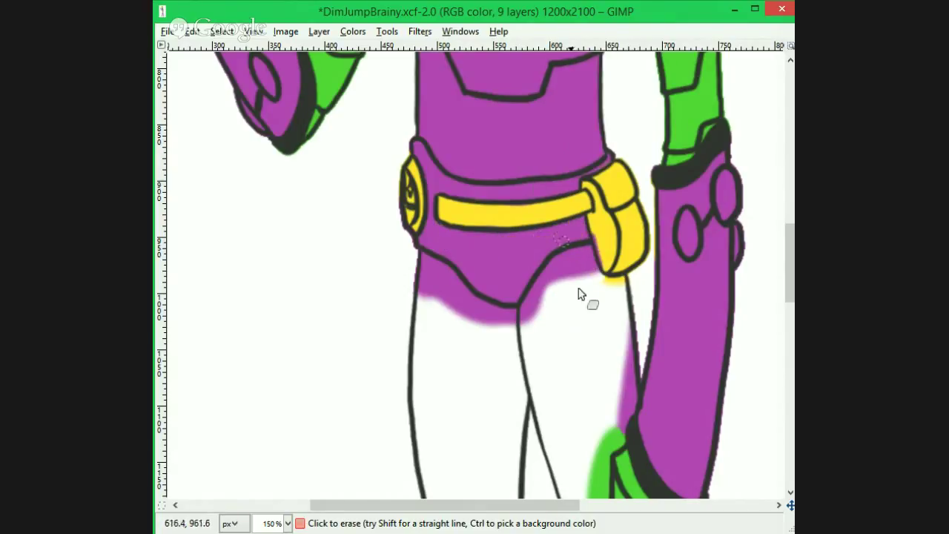
{"action": "left_click_drag", "start_coordinate": [578, 290], "coordinate": [619, 280]}
- Erase the pink spill around both eyes, keeping the colour only inside the eye outlines
{"action": "key", "text": "p"}
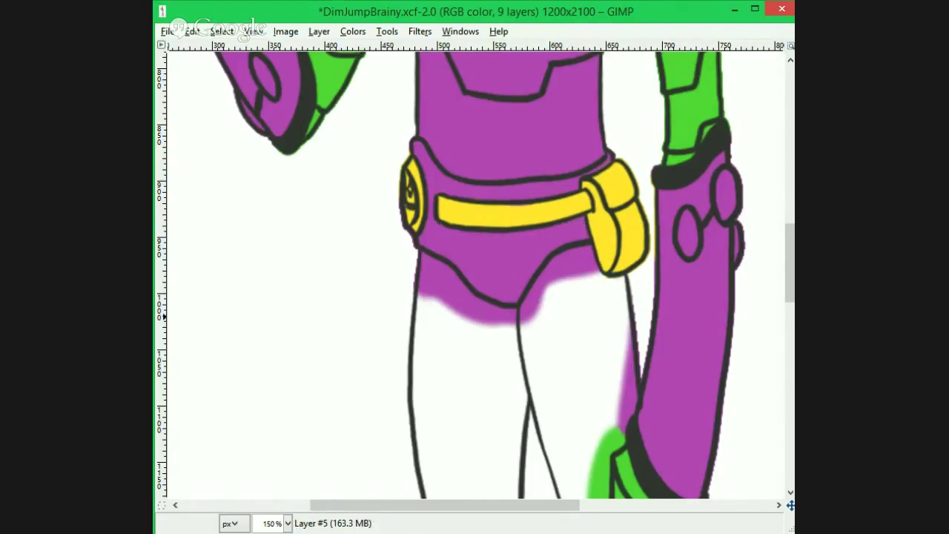
{"action": "left_click_drag", "start_coordinate": [790, 259], "coordinate": [790, 132]}
{"action": "left_click_drag", "start_coordinate": [452, 261], "coordinate": [456, 287]}
{"action": "key", "text": "ctrl+z"}
{"action": "key", "text": "shift+e"}
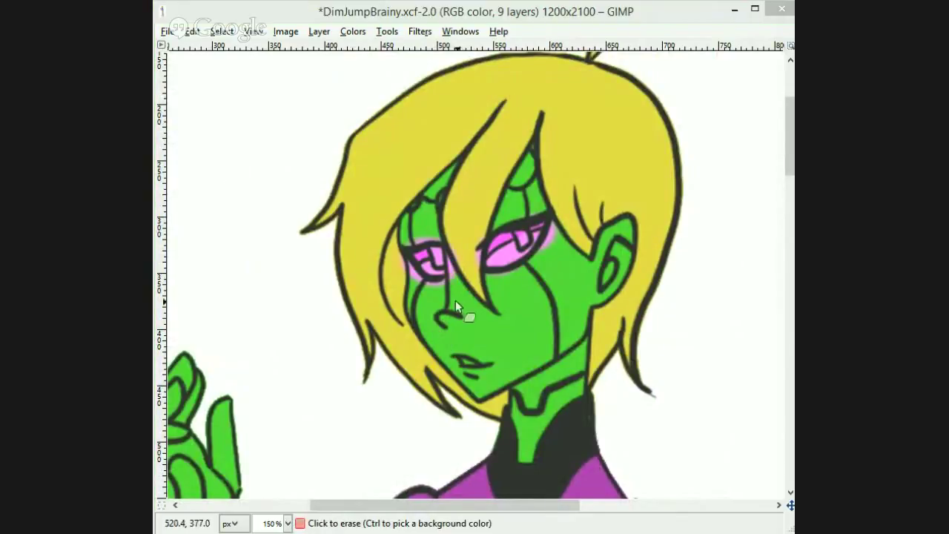
{"action": "left_click_drag", "start_coordinate": [421, 242], "coordinate": [395, 272]}
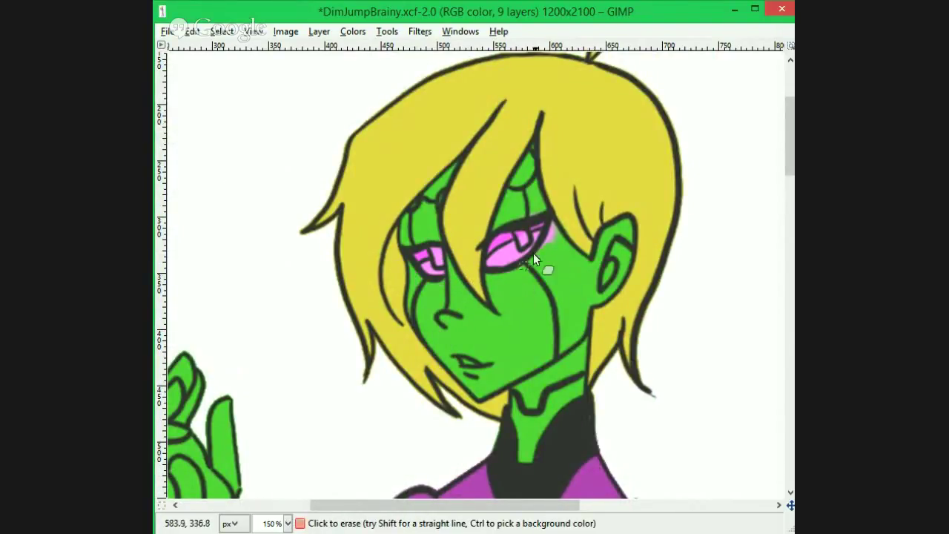
{"action": "left_click_drag", "start_coordinate": [533, 253], "coordinate": [550, 230]}
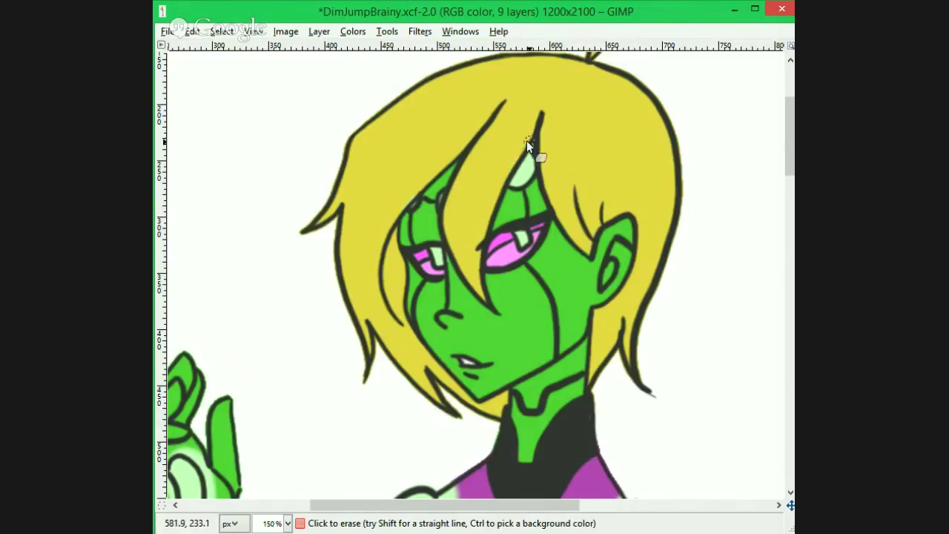
- Erase the pale green spill around the discs on the raised hand's palm and that arm's elbow
{"action": "left_click_drag", "start_coordinate": [788, 147], "coordinate": [788, 196]}
{"action": "left_click_drag", "start_coordinate": [505, 505], "coordinate": [472, 505]}
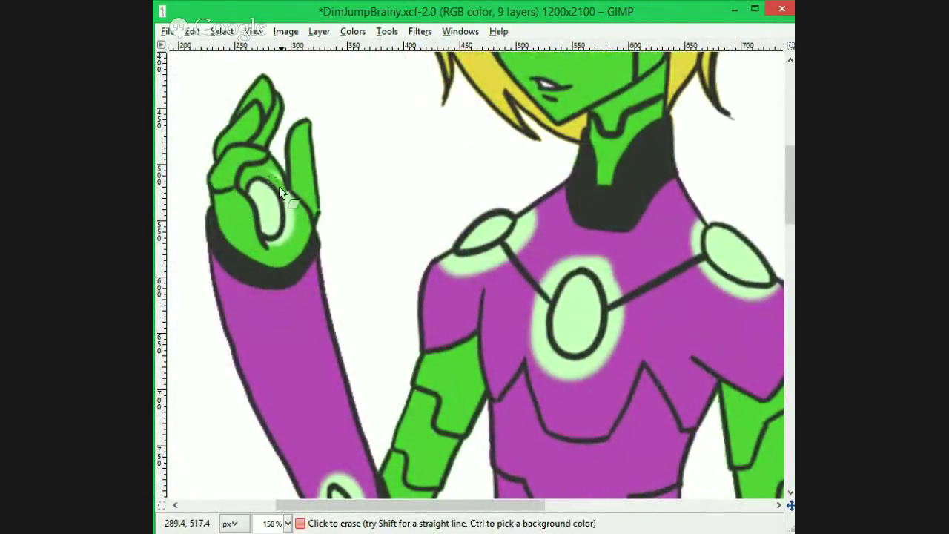
{"action": "left_click_drag", "start_coordinate": [788, 185], "coordinate": [788, 225]}
{"action": "left_click_drag", "start_coordinate": [314, 285], "coordinate": [355, 353]}
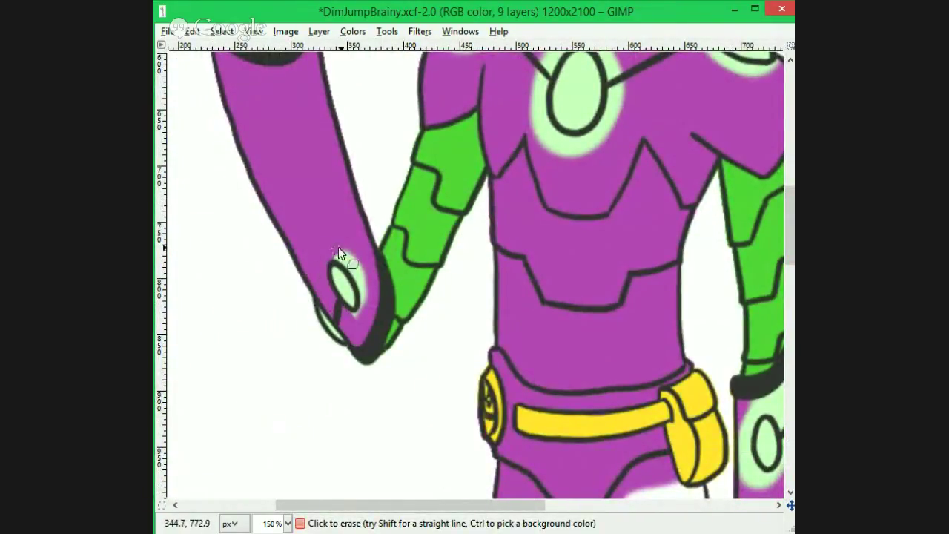
- Erase the pale green spill around the chest disc and both shoulder discs
{"action": "scroll", "coordinate": [341, 300], "scroll_direction": "up", "scroll_amount": 5}
{"action": "scroll", "coordinate": [341, 300], "scroll_direction": "right", "scroll_amount": 3}
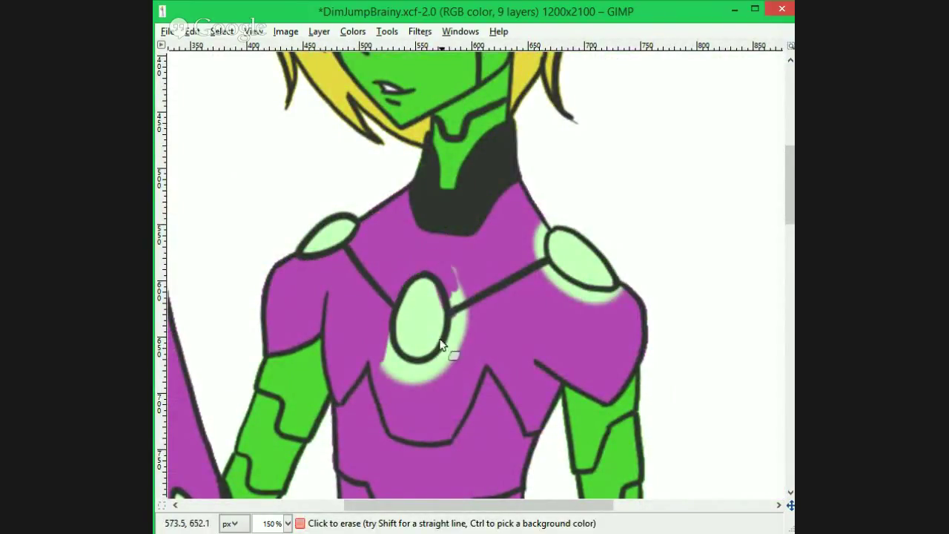
{"action": "key", "text": "ctrl+z"}
{"action": "mouse_move", "coordinate": [380, 351]}
{"action": "left_mouse_down"}
{"action": "mouse_move", "coordinate": [401, 286]}
{"action": "mouse_move", "coordinate": [460, 305]}
{"action": "mouse_move", "coordinate": [437, 374]}
{"action": "mouse_move", "coordinate": [395, 373]}
{"action": "left_mouse_up"}
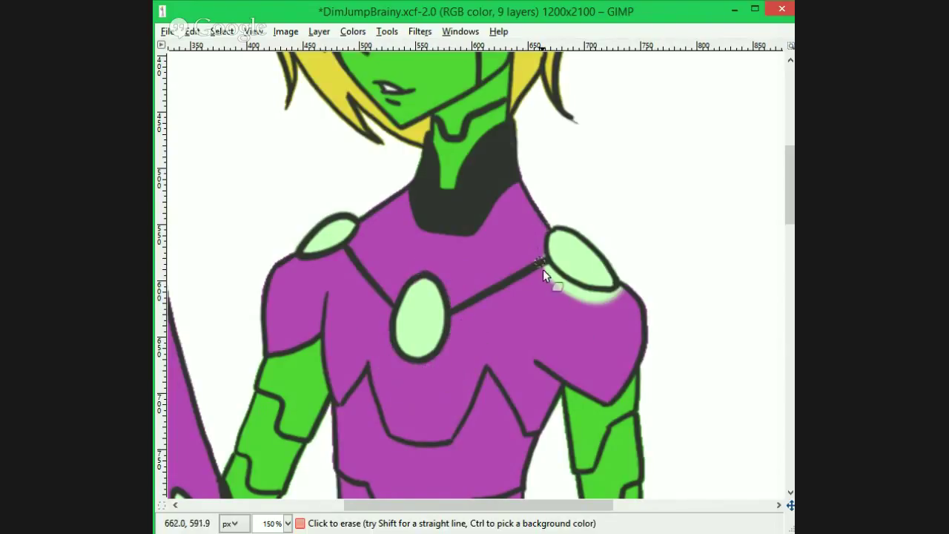
- Erase the pale green spill around the discs on the lowered forearm and on both knees
{"action": "scroll", "coordinate": [762, 275], "scroll_direction": "down", "scroll_amount": 6}
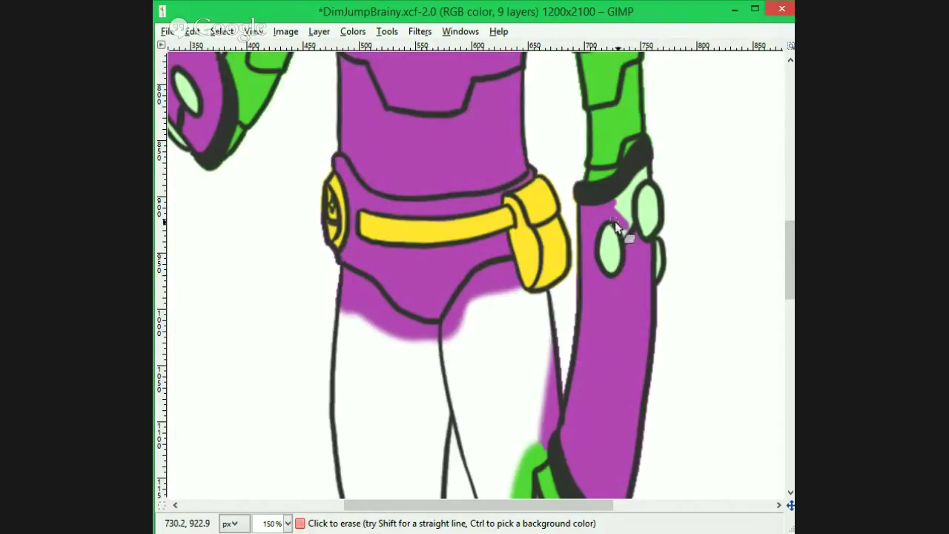
{"action": "scroll", "coordinate": [641, 165], "scroll_direction": "down", "scroll_amount": 8}
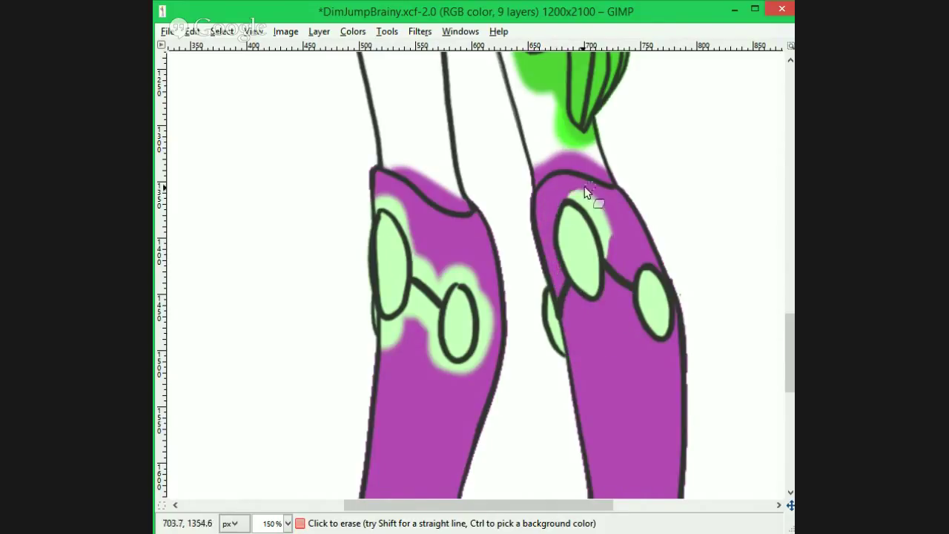
{"action": "left_click_drag", "start_coordinate": [383, 332], "coordinate": [412, 248]}
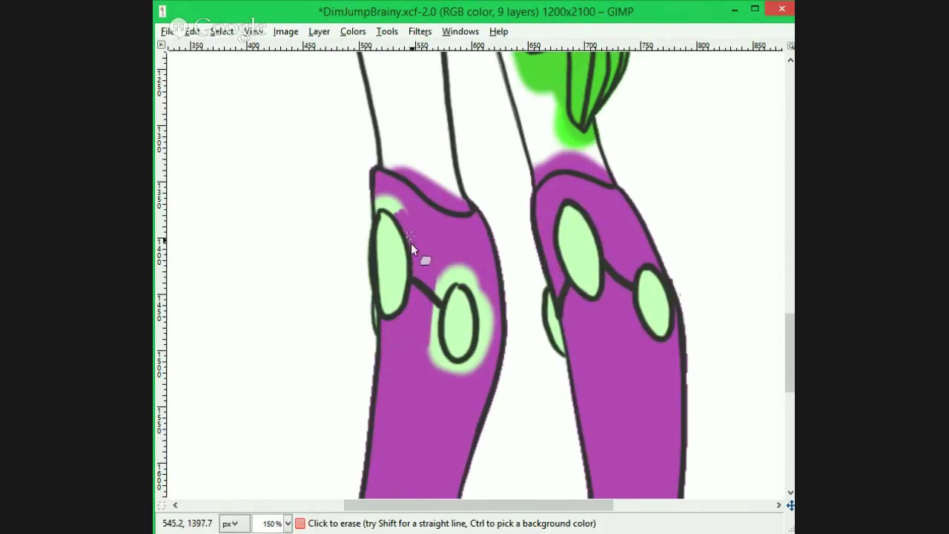
{"action": "key", "text": "p"}
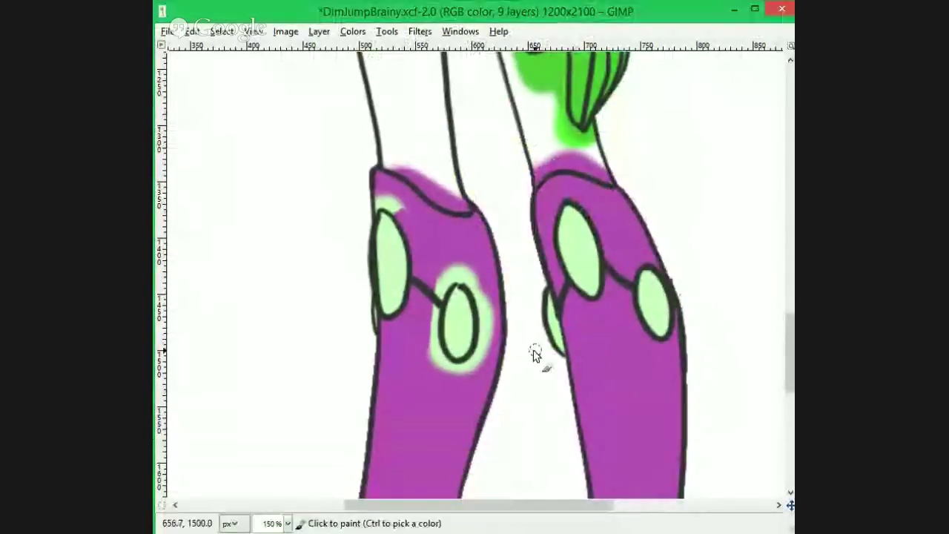
{"action": "key", "text": "shift+e"}
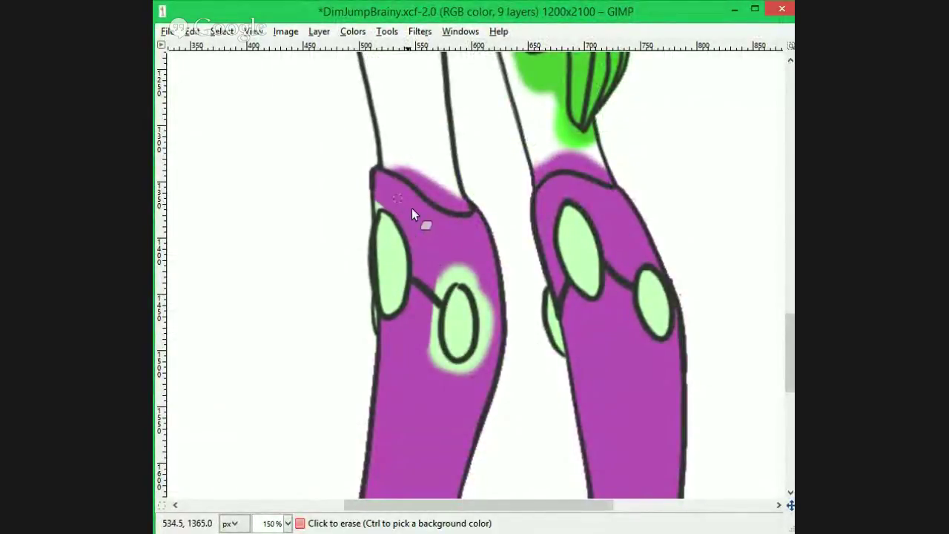
{"action": "left_click_drag", "start_coordinate": [430, 360], "coordinate": [440, 264]}
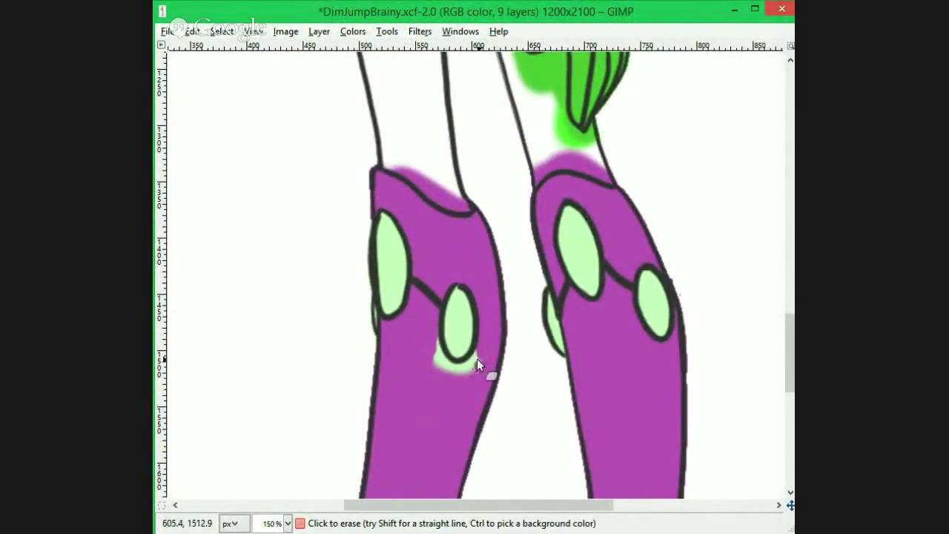
- Erase the black spill over the purple ankle trim and heel of the left foot in the picture
{"action": "mouse_move", "coordinate": [789, 352]}
{"action": "left_mouse_down"}
{"action": "mouse_move", "coordinate": [789, 405]}
{"action": "mouse_move", "coordinate": [789, 133]}
{"action": "left_mouse_up"}
{"action": "left_click_drag", "start_coordinate": [789, 149], "coordinate": [784, 439]}
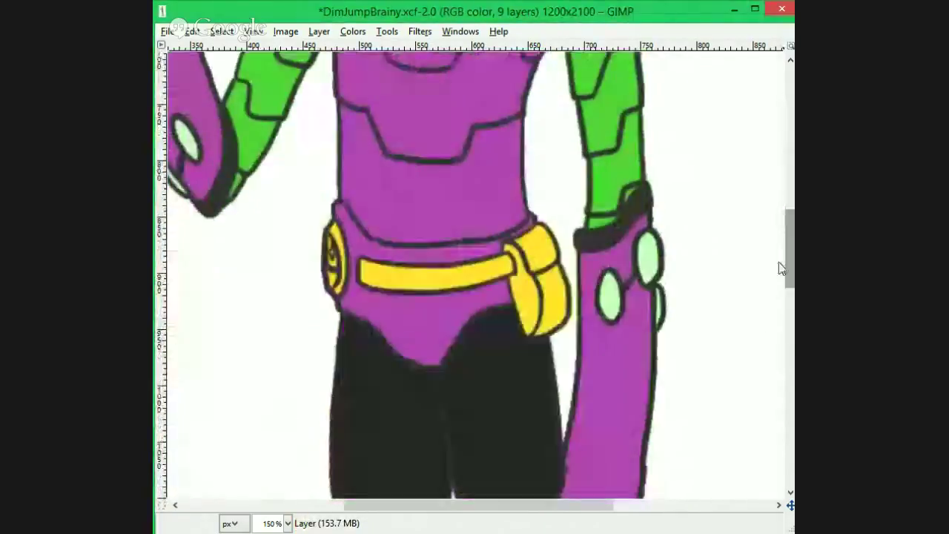
{"action": "mouse_move", "coordinate": [234, 350]}
{"action": "left_mouse_down"}
{"action": "mouse_move", "coordinate": [250, 364]}
{"action": "mouse_move", "coordinate": [267, 356]}
{"action": "mouse_move", "coordinate": [278, 406]}
{"action": "mouse_move", "coordinate": [384, 333]}
{"action": "left_mouse_up"}
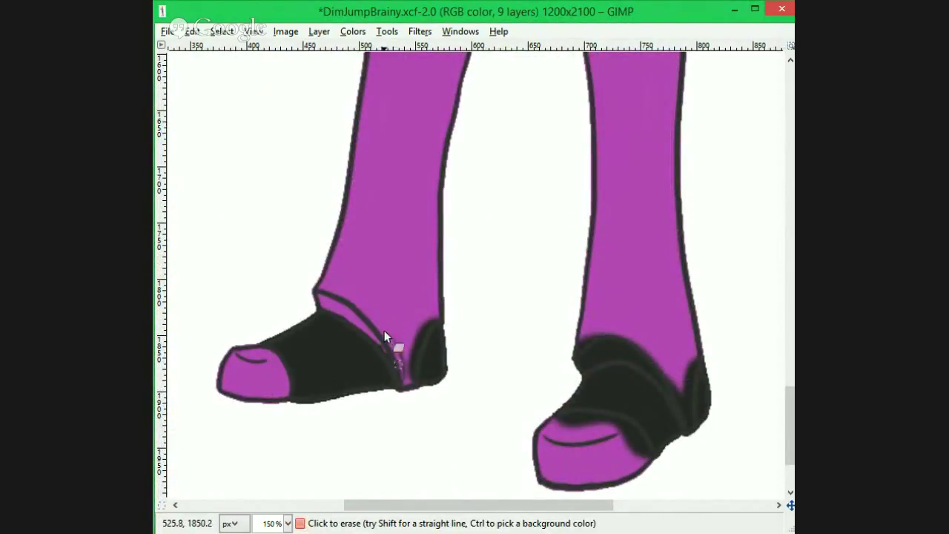
{"action": "key", "text": "ctrl+z"}
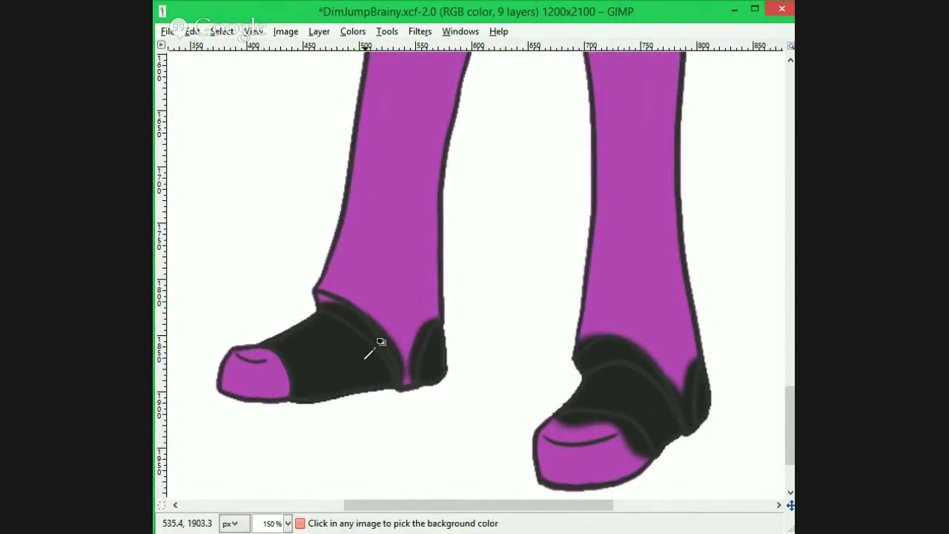
{"action": "key", "text": "ctrl+y"}
{"action": "key", "text": "p"}
{"action": "left_click", "coordinate": [417, 380]}
- Erase the black spill over the purple toe cap, ankle trim and heel of the right foot in the picture
{"action": "left_click", "coordinate": [595, 417]}
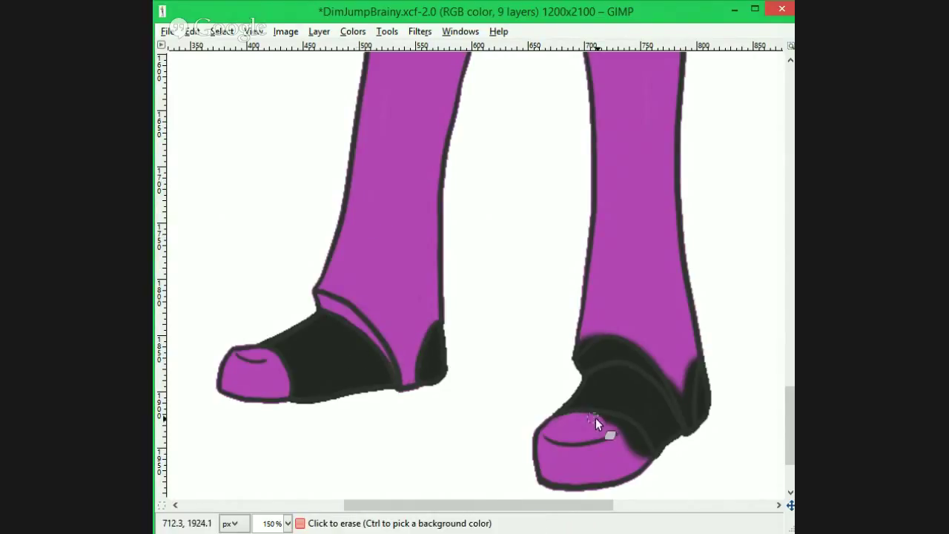
{"action": "left_click_drag", "start_coordinate": [595, 418], "coordinate": [605, 423]}
{"action": "mouse_move", "coordinate": [673, 347]}
{"action": "left_mouse_down"}
{"action": "mouse_move", "coordinate": [684, 416]}
{"action": "mouse_move", "coordinate": [692, 335]}
{"action": "mouse_move", "coordinate": [670, 367]}
{"action": "mouse_move", "coordinate": [577, 376]}
{"action": "left_mouse_up"}
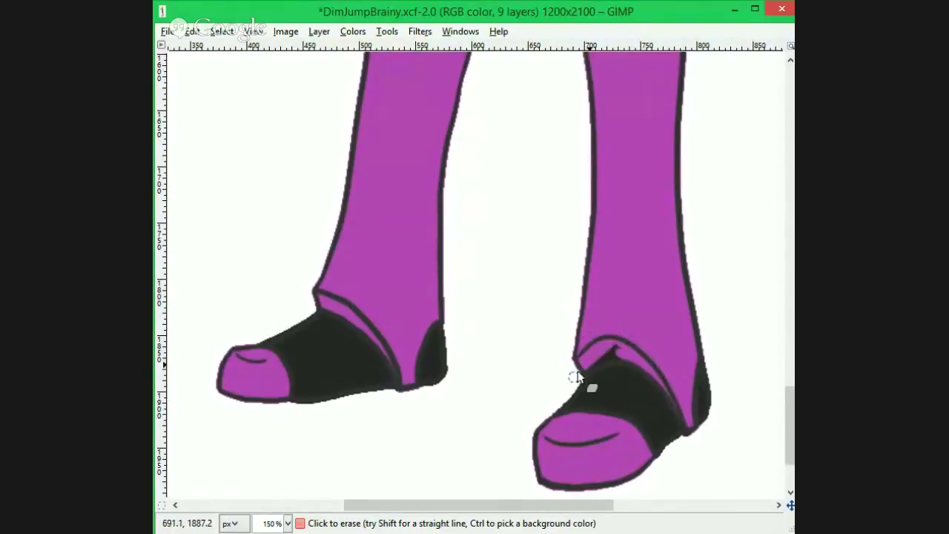
- Paint pale green and black colour swatches on a new layer in the empty canvas area beside the character's head
{"action": "key", "text": "p"}
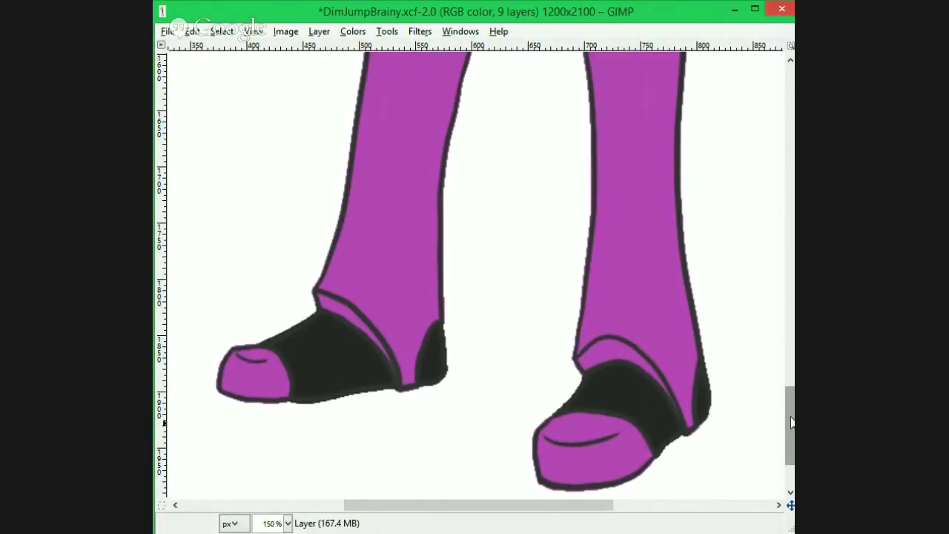
{"action": "left_click_drag", "start_coordinate": [790, 424], "coordinate": [771, 213]}
{"action": "scroll", "coordinate": [339, 324], "scroll_direction": "up", "scroll_amount": 5}
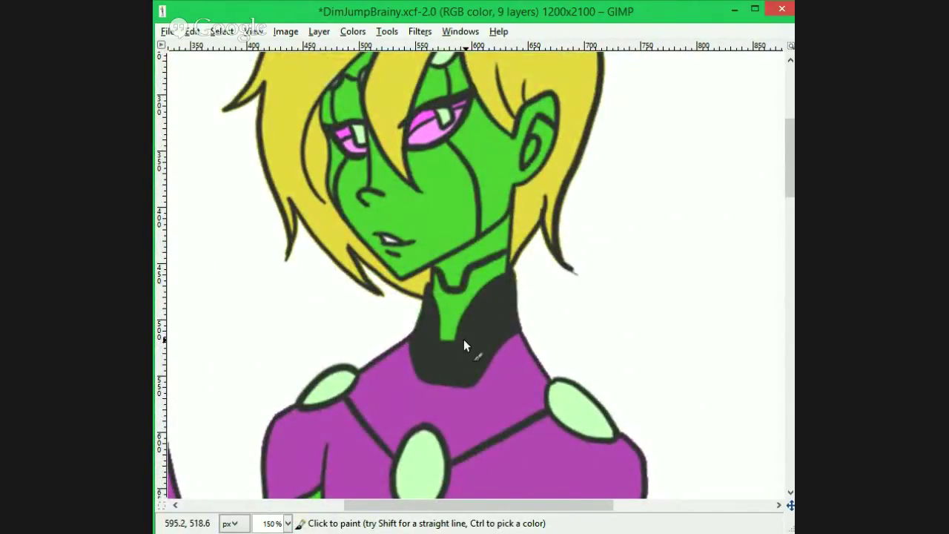
{"action": "scroll", "coordinate": [463, 339], "scroll_direction": "down", "scroll_amount": 5}
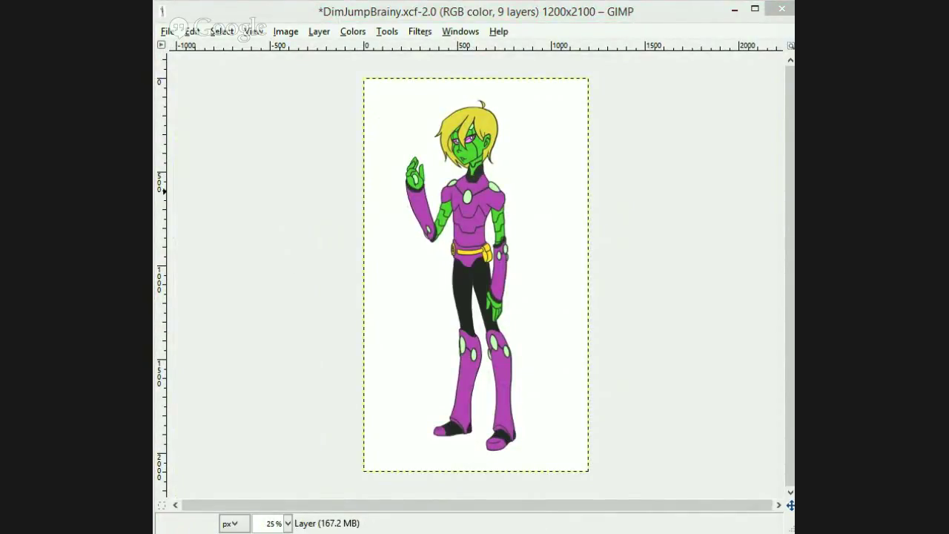
{"action": "left_click", "coordinate": [562, 103]}
{"action": "left_click", "coordinate": [565, 101]}
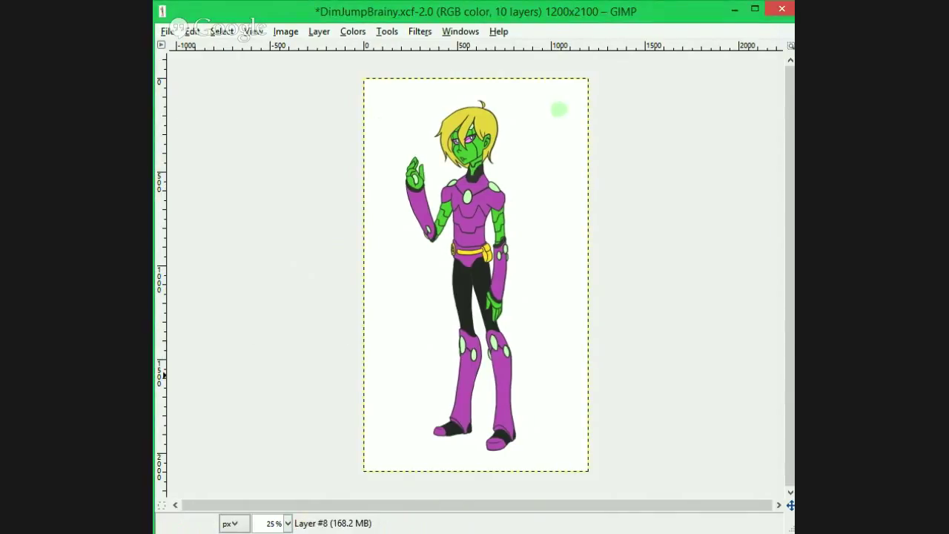
{"action": "left_click", "coordinate": [556, 102]}
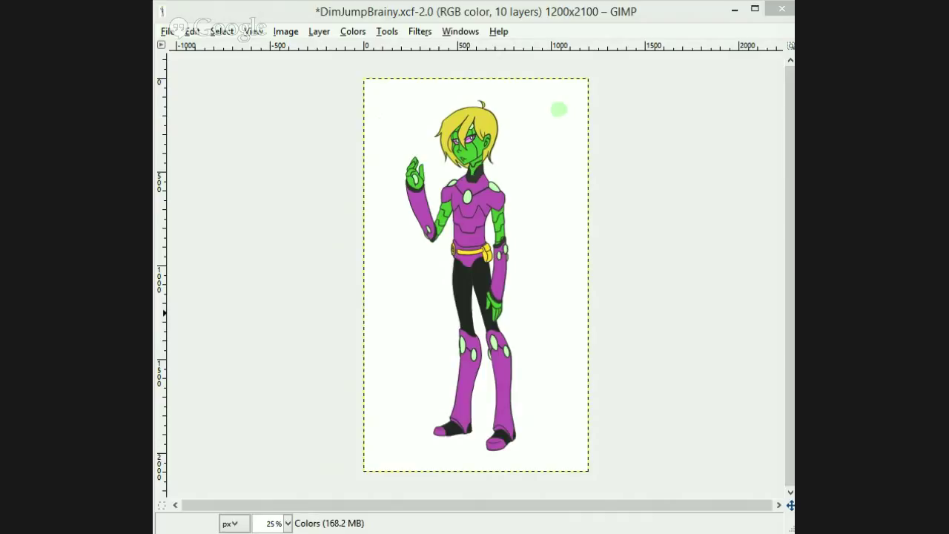
{"action": "left_click", "coordinate": [556, 92]}
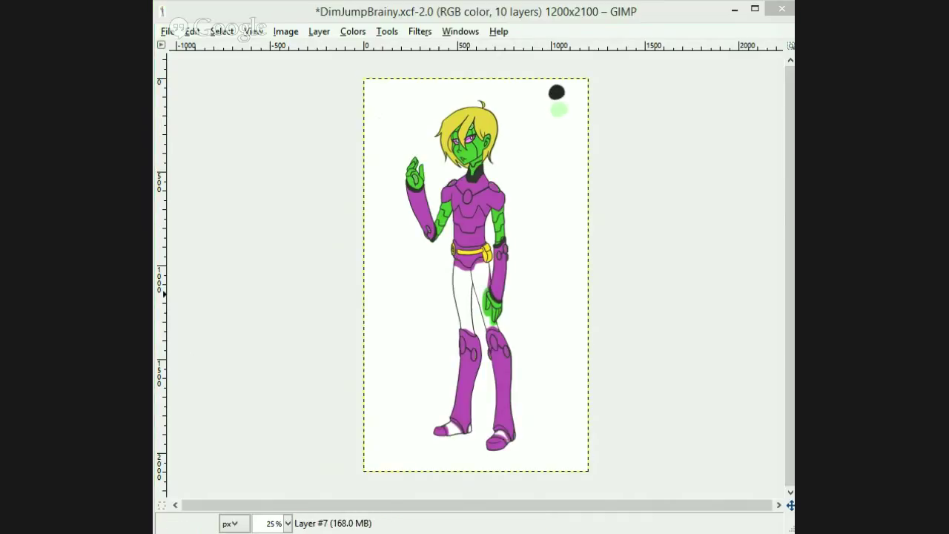
- Paint swatches of the dark and light eye pinks directly below the pale green swatch
{"action": "left_click", "coordinate": [468, 184]}
{"action": "scroll", "coordinate": [479, 130], "scroll_direction": "up", "scroll_amount": 4}
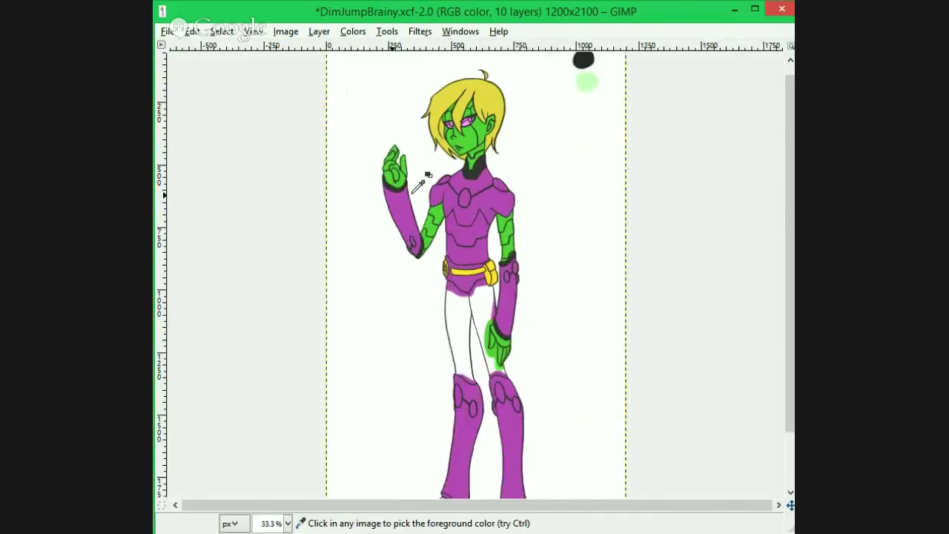
{"action": "left_click", "coordinate": [316, 278]}
{"action": "mouse_move", "coordinate": [666, 256]}
{"action": "left_mouse_down"}
{"action": "mouse_move", "coordinate": [725, 220]}
{"action": "mouse_move", "coordinate": [666, 274]}
{"action": "left_mouse_up"}
{"action": "left_click", "coordinate": [323, 284]}
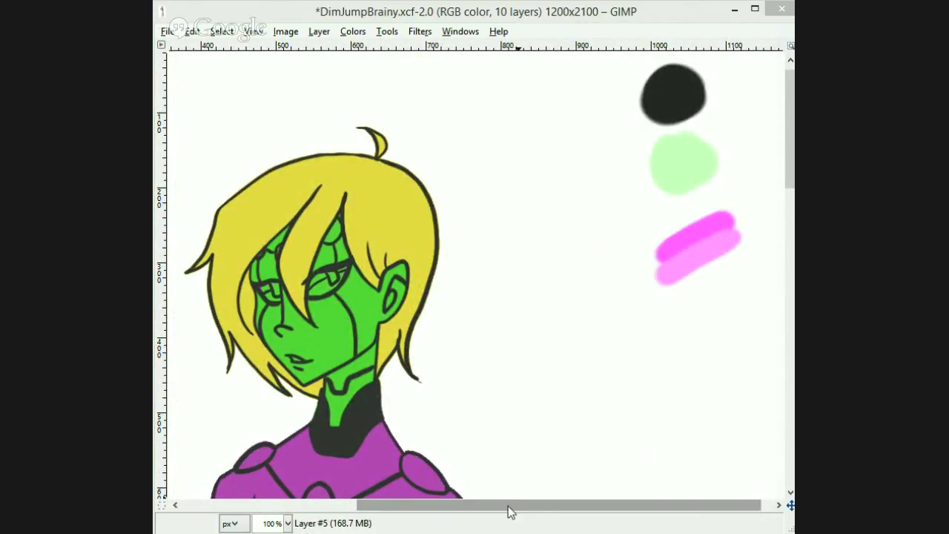
{"action": "scroll", "coordinate": [711, 275], "scroll_direction": "down", "scroll_amount": 4}
{"action": "scroll", "coordinate": [505, 386], "scroll_direction": "up", "scroll_amount": 3}
{"action": "left_click", "coordinate": [505, 386]}
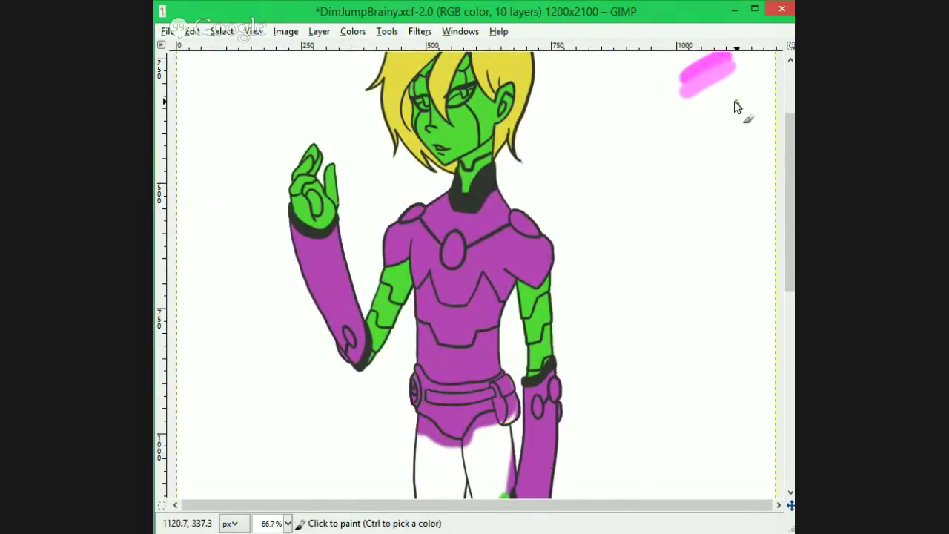
{"action": "mouse_move", "coordinate": [737, 100]}
{"action": "left_mouse_down"}
{"action": "mouse_move", "coordinate": [698, 126]}
{"action": "mouse_move", "coordinate": [693, 168]}
{"action": "left_mouse_up"}
{"action": "left_click", "coordinate": [388, 74]}
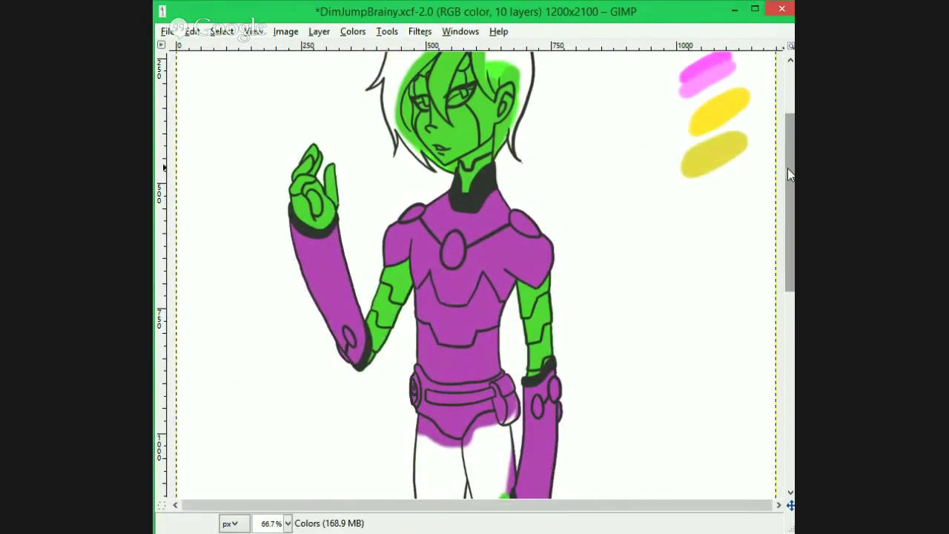
{"action": "left_click_drag", "start_coordinate": [787, 168], "coordinate": [788, 146]}
{"action": "key", "text": "ctrl+z"}
{"action": "key", "text": "ctrl+z"}
- Paint round swatches of the belt yellow, hair yellow, suit purple and skin green below the pink ones, and save the drawing
{"action": "key", "text": "p"}
{"action": "left_click", "coordinate": [709, 172]}
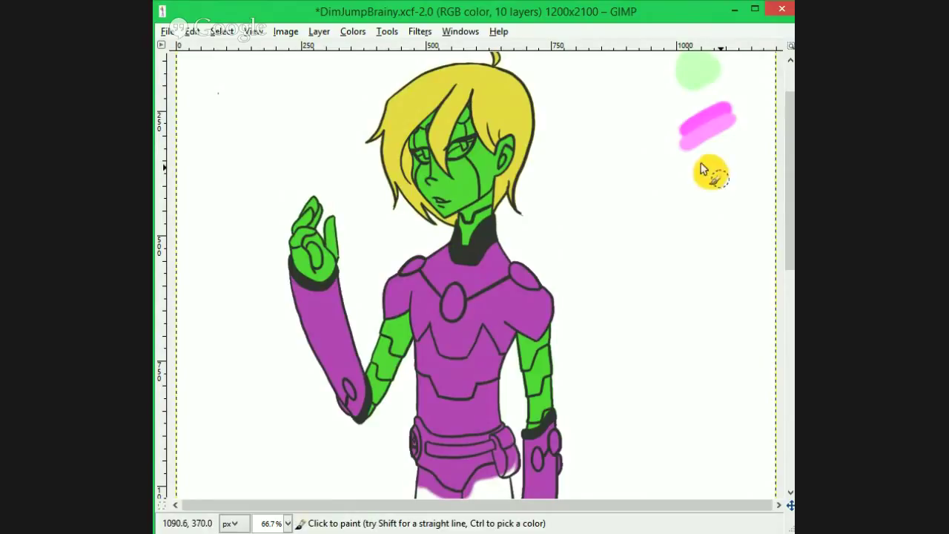
{"action": "left_click", "coordinate": [718, 224]}
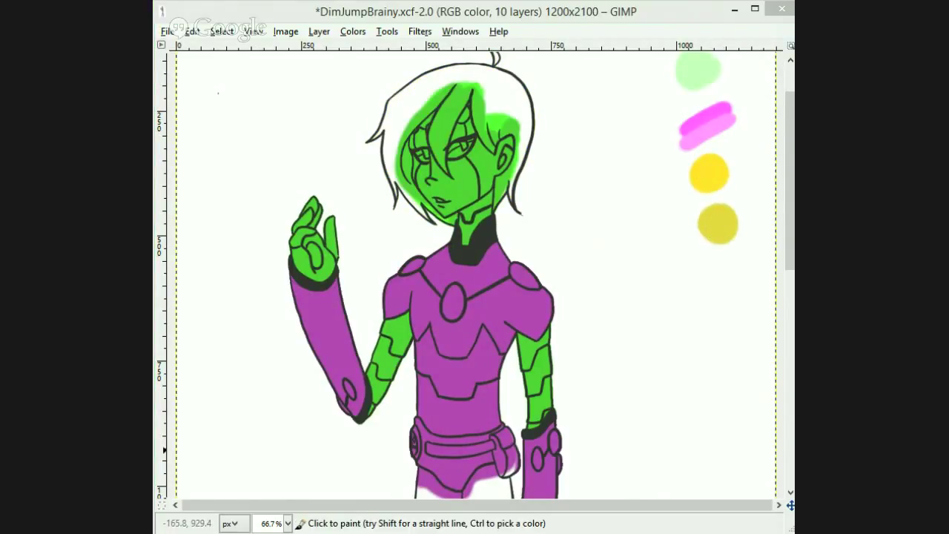
{"action": "left_click", "coordinate": [725, 273]}
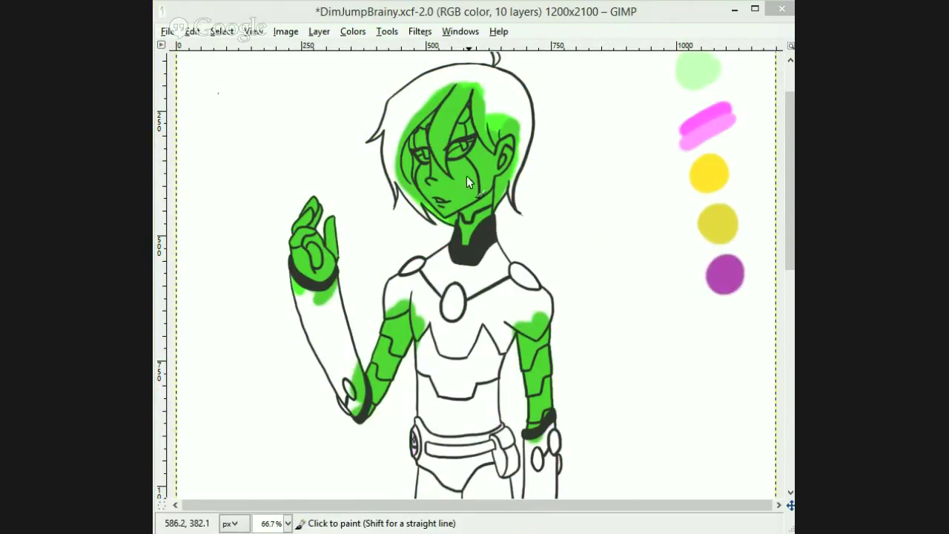
{"action": "left_click", "coordinate": [732, 321]}
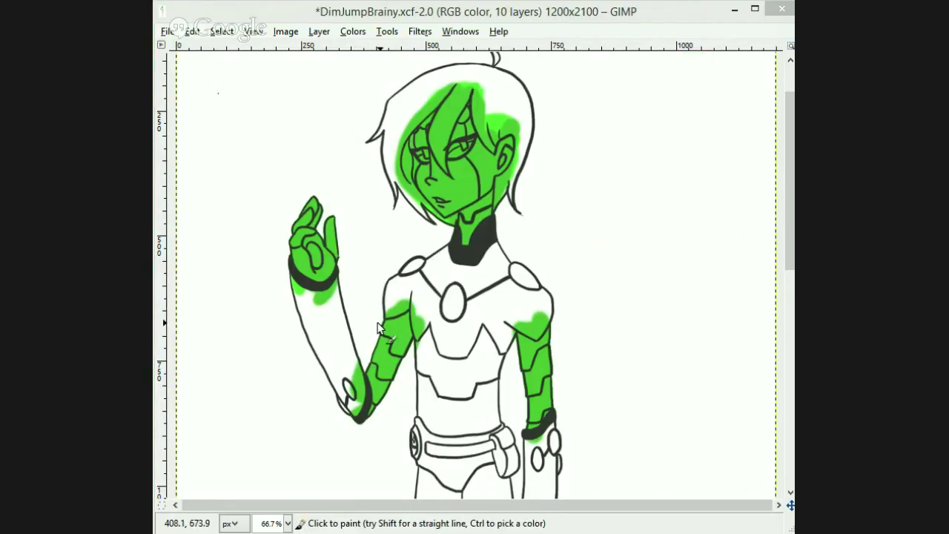
{"action": "left_click", "coordinate": [167, 31]}
{"action": "left_click", "coordinate": [191, 150]}
- Shade the face in darker green on a new layer, under the fringe, along the hairline and inside the ear
{"action": "left_click_drag", "start_coordinate": [415, 436], "coordinate": [413, 268]}
{"action": "left_click_drag", "start_coordinate": [458, 406], "coordinate": [464, 528]}
{"action": "scroll", "coordinate": [475, 274], "scroll_direction": "up", "scroll_amount": 2}
{"action": "left_click_drag", "start_coordinate": [521, 140], "coordinate": [543, 427]}
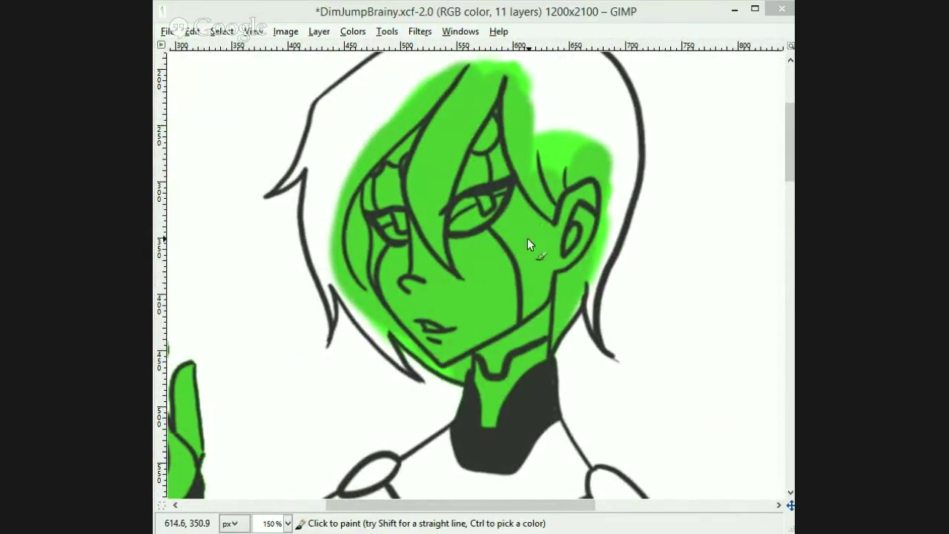
{"action": "mouse_move", "coordinate": [418, 135]}
{"action": "left_mouse_down"}
{"action": "mouse_move", "coordinate": [395, 179]}
{"action": "mouse_move", "coordinate": [443, 266]}
{"action": "left_mouse_up"}
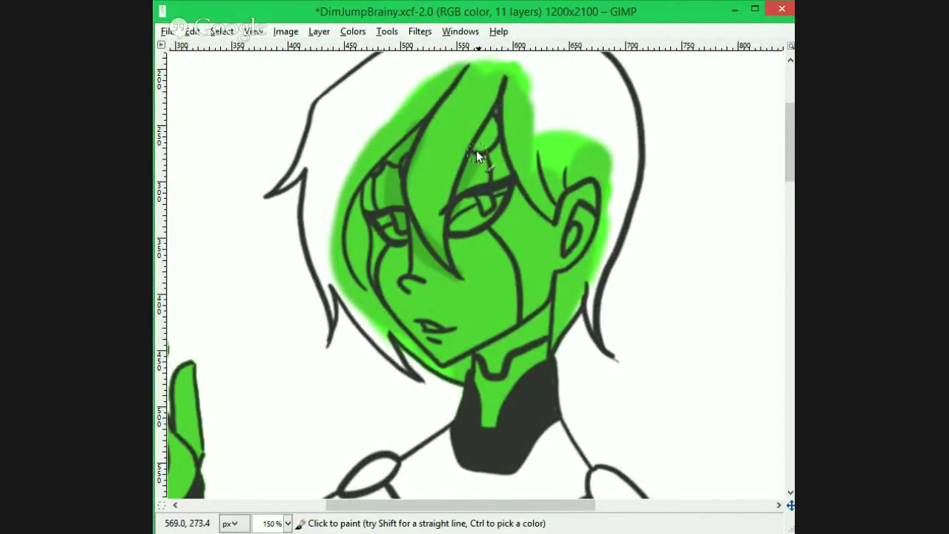
{"action": "left_click_drag", "start_coordinate": [476, 150], "coordinate": [506, 108]}
{"action": "left_click_drag", "start_coordinate": [515, 175], "coordinate": [553, 218]}
{"action": "left_click_drag", "start_coordinate": [570, 249], "coordinate": [576, 210]}
- Shade the neck beneath the jaw and the outer temple in darker green, and blur the cheek shading
{"action": "left_click_drag", "start_coordinate": [483, 350], "coordinate": [563, 288]}
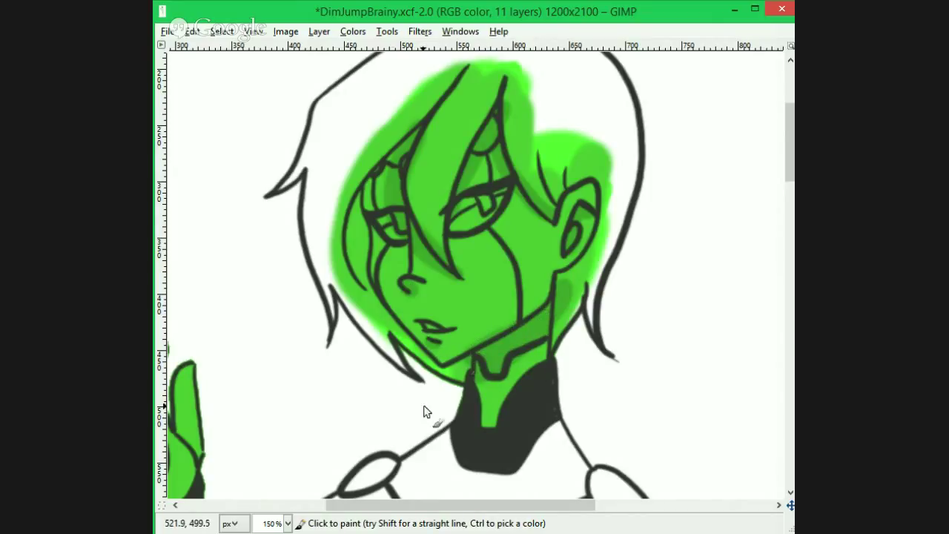
{"action": "left_click_drag", "start_coordinate": [364, 200], "coordinate": [353, 247]}
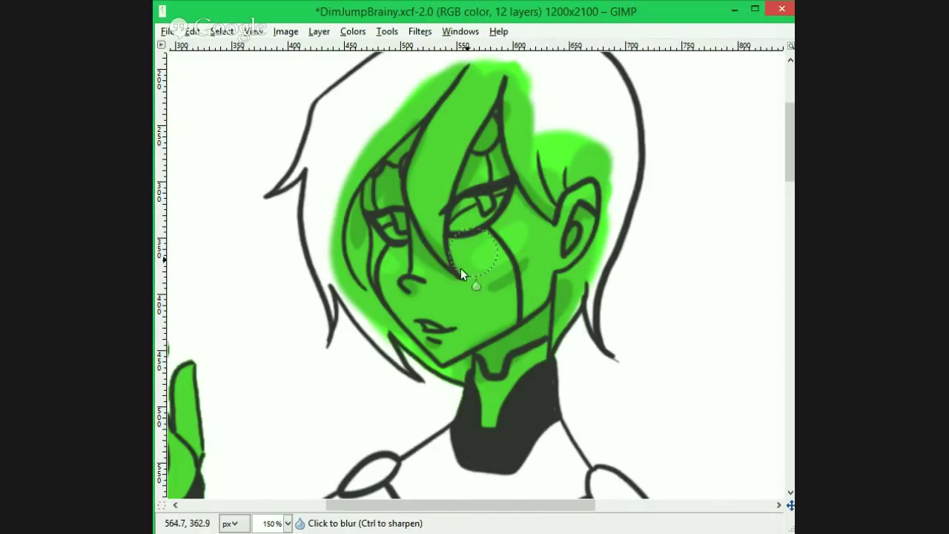
{"action": "left_click_drag", "start_coordinate": [496, 286], "coordinate": [523, 275]}
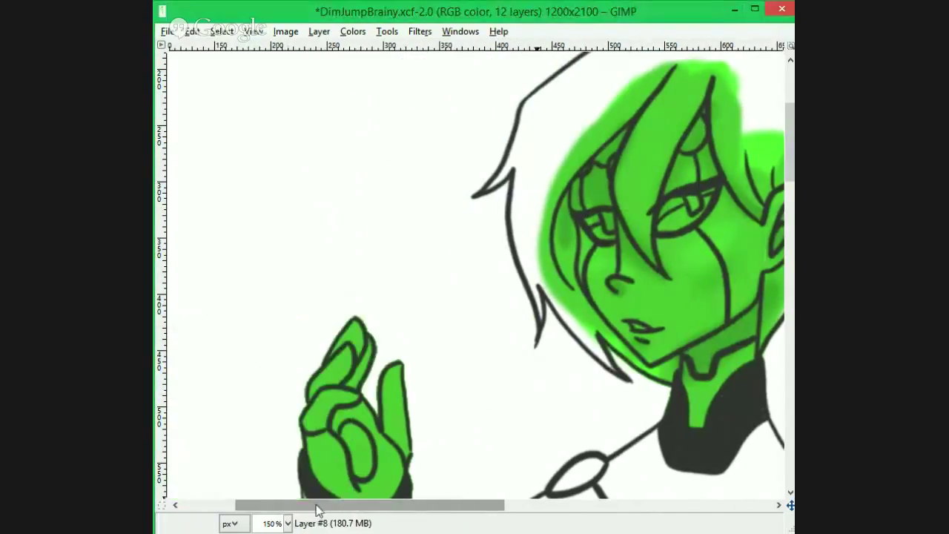
- Shade the raised hand's fingers and palm and the plates of the same upper arm in darker green
{"action": "scroll", "coordinate": [361, 289], "scroll_direction": "down", "scroll_amount": 5}
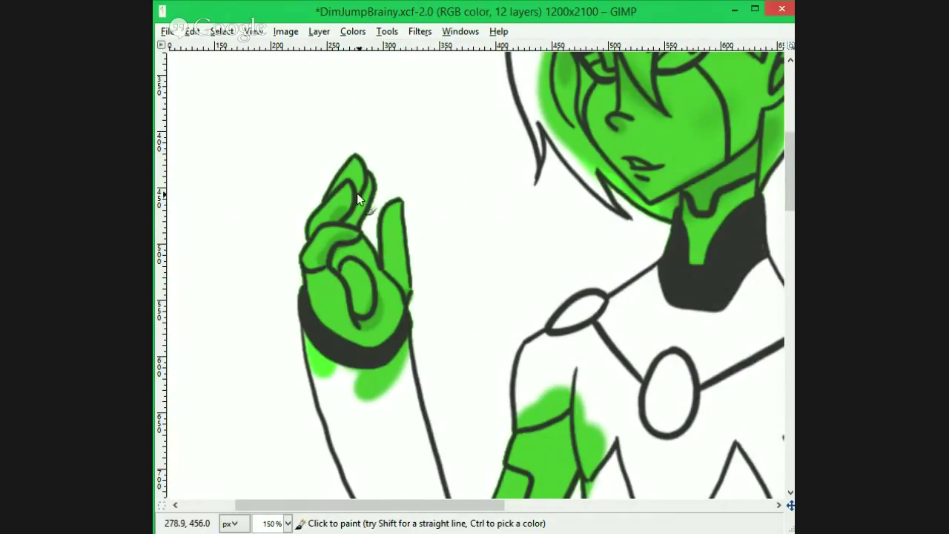
{"action": "mouse_move", "coordinate": [315, 291]}
{"action": "left_mouse_down"}
{"action": "mouse_move", "coordinate": [363, 340]}
{"action": "mouse_move", "coordinate": [399, 346]}
{"action": "left_mouse_up"}
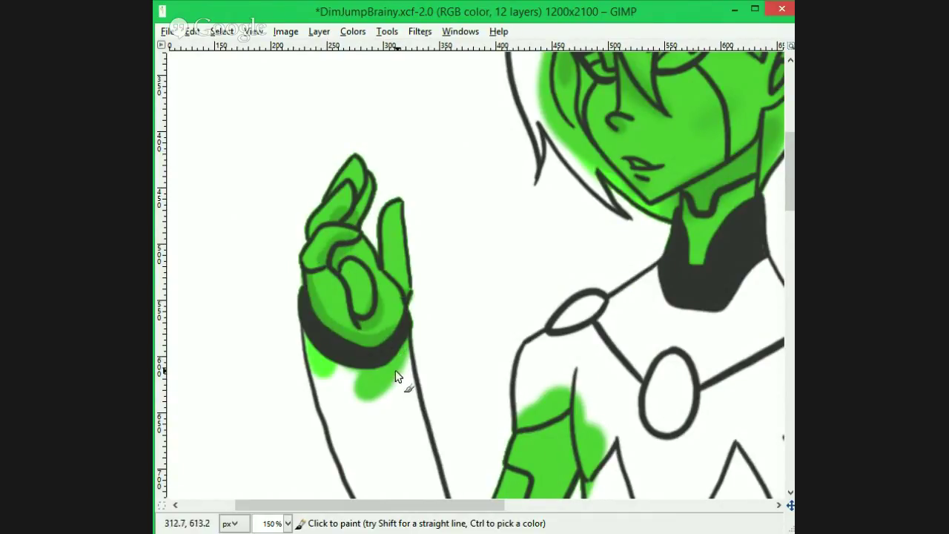
{"action": "left_click_drag", "start_coordinate": [452, 505], "coordinate": [525, 495]}
{"action": "left_click_drag", "start_coordinate": [790, 170], "coordinate": [789, 213]}
{"action": "mouse_move", "coordinate": [345, 196]}
{"action": "left_mouse_down"}
{"action": "mouse_move", "coordinate": [412, 245]}
{"action": "mouse_move", "coordinate": [387, 275]}
{"action": "left_mouse_up"}
{"action": "key", "text": "ctrl+z"}
{"action": "mouse_move", "coordinate": [329, 229]}
{"action": "left_mouse_down"}
{"action": "mouse_move", "coordinate": [354, 235]}
{"action": "mouse_move", "coordinate": [386, 280]}
{"action": "left_mouse_up"}
{"action": "mouse_move", "coordinate": [308, 289]}
{"action": "left_mouse_down"}
{"action": "mouse_move", "coordinate": [325, 324]}
{"action": "mouse_move", "coordinate": [361, 334]}
{"action": "left_mouse_up"}
{"action": "mouse_move", "coordinate": [308, 182]}
{"action": "left_mouse_down"}
{"action": "mouse_move", "coordinate": [451, 391]}
{"action": "mouse_move", "coordinate": [576, 366]}
{"action": "left_mouse_up"}
{"action": "key", "text": "ctrl+z"}
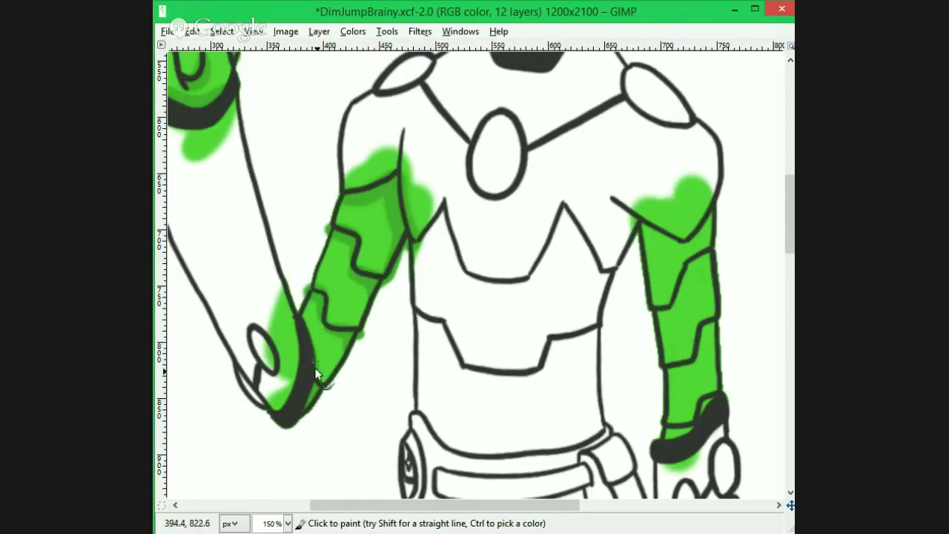
- Shade the plates of the lowered upper arm and the back and fingers of the lowered hand in darker green
{"action": "scroll", "coordinate": [624, 233], "scroll_direction": "right", "scroll_amount": 2}
{"action": "scroll", "coordinate": [766, 226], "scroll_direction": "down", "scroll_amount": 4}
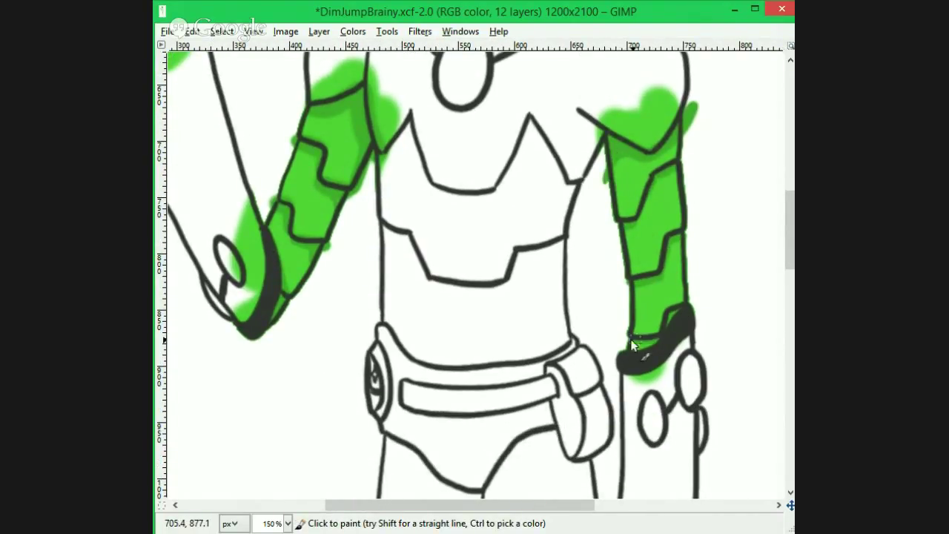
{"action": "scroll", "coordinate": [360, 181], "scroll_direction": "down", "scroll_amount": 15}
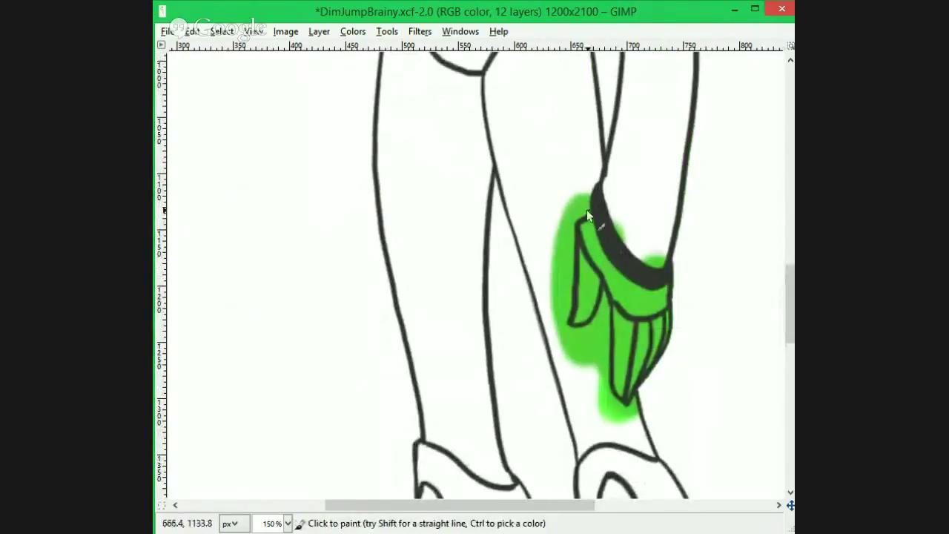
{"action": "left_click_drag", "start_coordinate": [578, 248], "coordinate": [599, 289]}
{"action": "left_click_drag", "start_coordinate": [616, 311], "coordinate": [662, 319]}
{"action": "key", "text": "ctrl+z"}
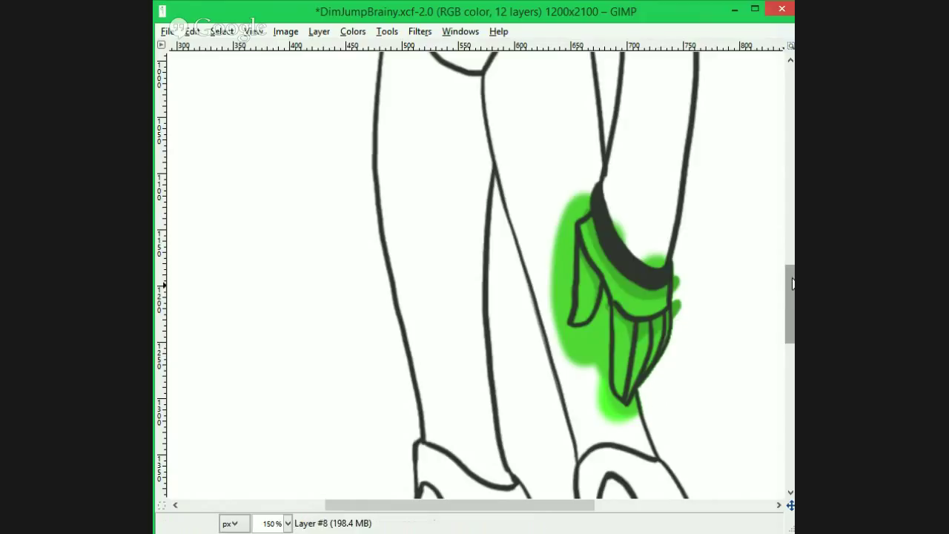
- Paint lighter green highlights on the raised arm's plates, the raised hand and the lowered hand
{"action": "scroll", "coordinate": [777, 199], "scroll_direction": "up", "scroll_amount": 12}
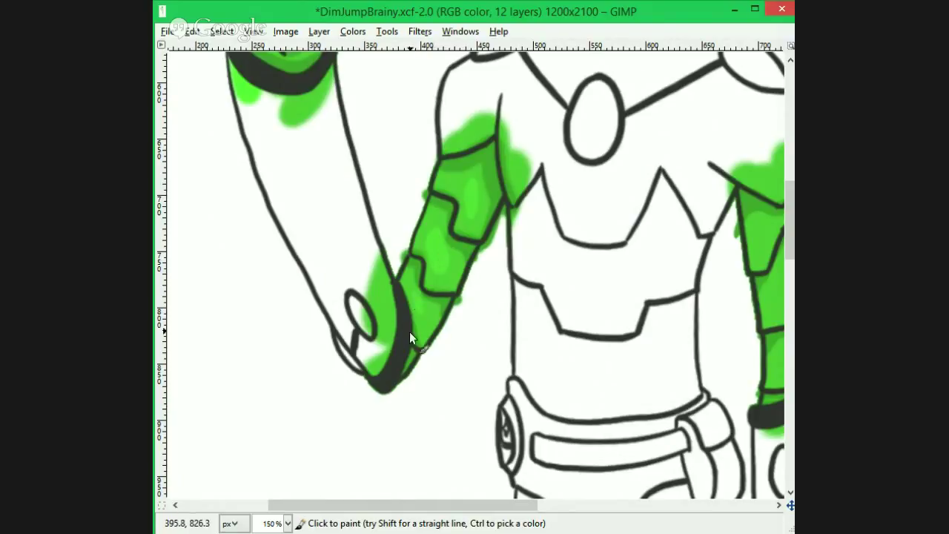
{"action": "scroll", "coordinate": [256, 178], "scroll_direction": "up", "scroll_amount": 5}
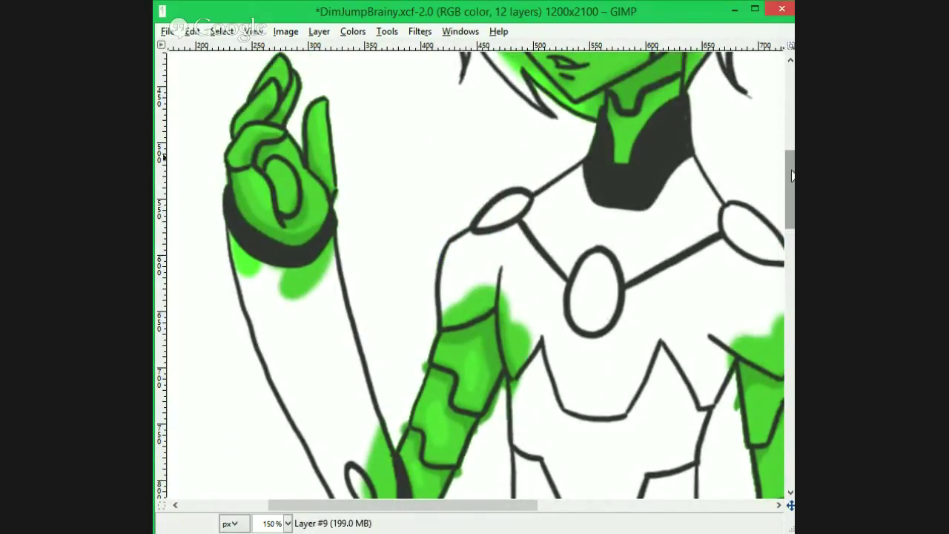
{"action": "mouse_move", "coordinate": [791, 175]}
{"action": "left_mouse_down"}
{"action": "mouse_move", "coordinate": [791, 153]}
{"action": "mouse_move", "coordinate": [791, 185]}
{"action": "left_mouse_up"}
{"action": "left_click_drag", "start_coordinate": [461, 506], "coordinate": [581, 505]}
{"action": "left_click_drag", "start_coordinate": [790, 181], "coordinate": [790, 300]}
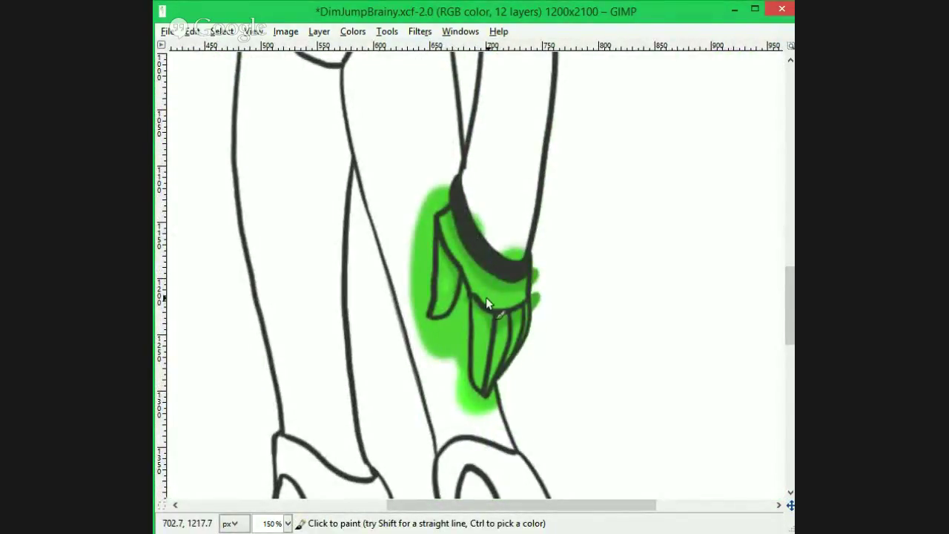
{"action": "left_click_drag", "start_coordinate": [485, 344], "coordinate": [485, 377]}
- Blur the hard edges of the green shading and highlights on the lowered hand and the raised hand
{"action": "mouse_move", "coordinate": [790, 296]}
{"action": "left_mouse_down"}
{"action": "mouse_move", "coordinate": [785, 386]}
{"action": "mouse_move", "coordinate": [789, 293]}
{"action": "left_mouse_up"}
{"action": "key", "text": "shift+u"}
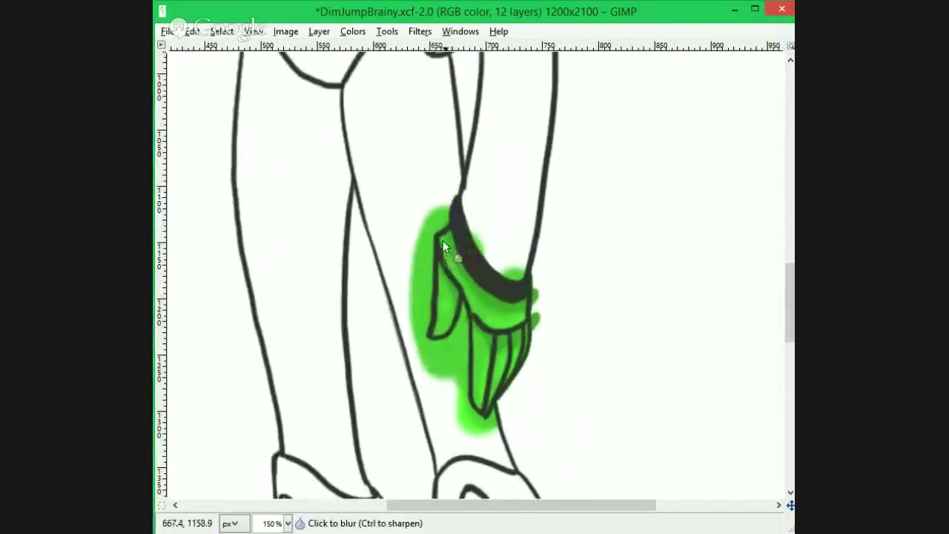
{"action": "left_click_drag", "start_coordinate": [444, 241], "coordinate": [445, 305]}
{"action": "left_click_drag", "start_coordinate": [490, 506], "coordinate": [324, 506]}
{"action": "left_click_drag", "start_coordinate": [790, 305], "coordinate": [790, 187]}
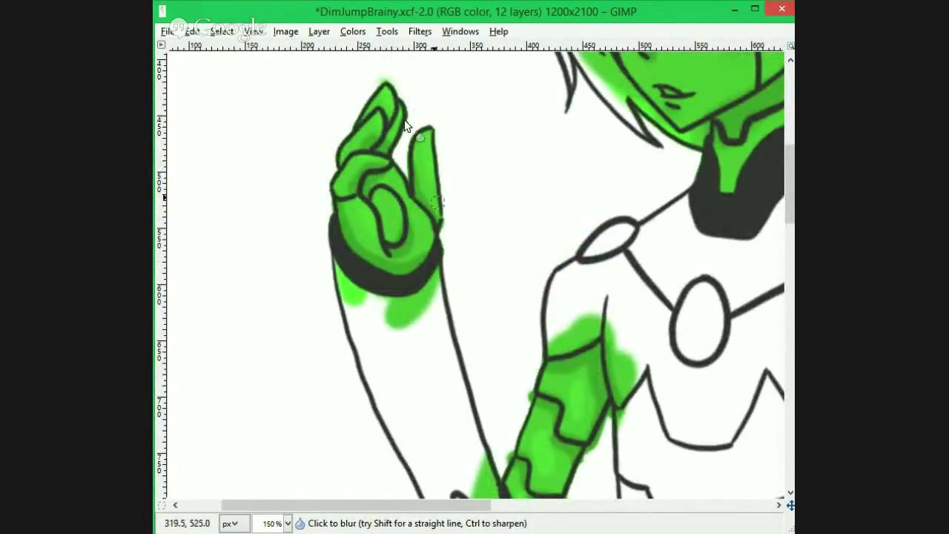
- Touch up the green on the lowered upper arm beneath the sleeve and blur the highlights along its plates
{"action": "left_click_drag", "start_coordinate": [478, 505], "coordinate": [655, 504]}
{"action": "mouse_move", "coordinate": [790, 185]}
{"action": "left_mouse_down"}
{"action": "mouse_move", "coordinate": [790, 248]}
{"action": "mouse_move", "coordinate": [790, 232]}
{"action": "left_mouse_up"}
{"action": "key", "text": "p"}
{"action": "left_click", "coordinate": [513, 142]}
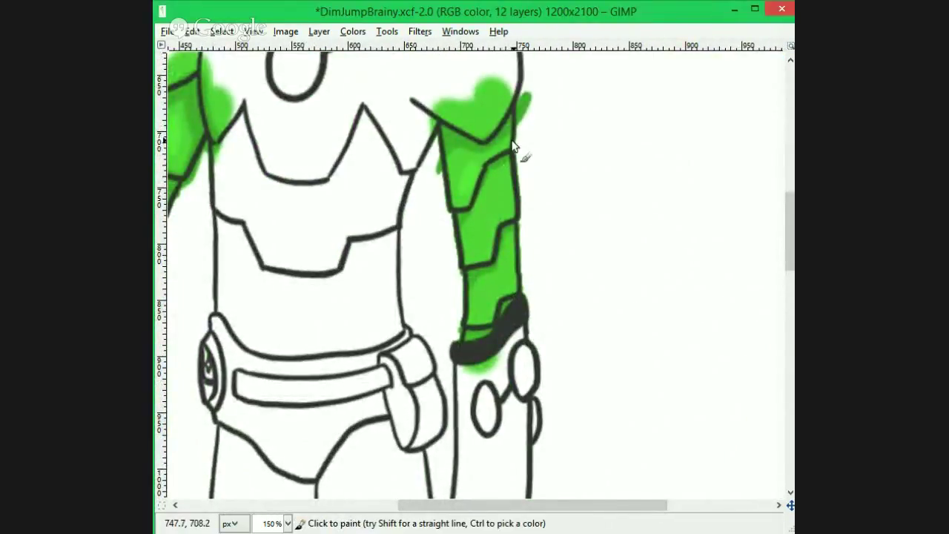
{"action": "key", "text": "shift+u"}
{"action": "mouse_move", "coordinate": [474, 166]}
{"action": "left_mouse_down"}
{"action": "mouse_move", "coordinate": [514, 218]}
{"action": "mouse_move", "coordinate": [472, 248]}
{"action": "mouse_move", "coordinate": [477, 305]}
{"action": "left_mouse_up"}
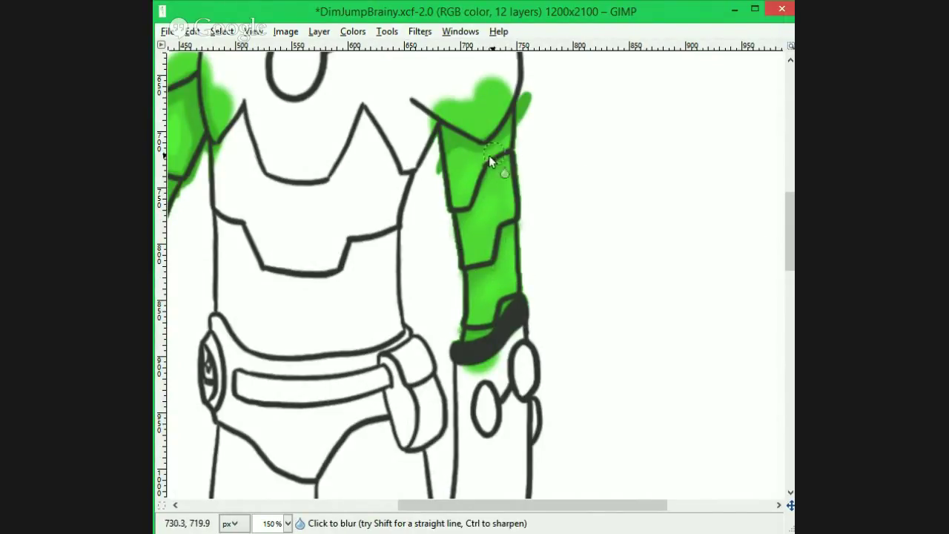
- Soften the remaining shading edges on the lowered hand, the raised arm's plates and the raised palm with the Blur tool
{"action": "scroll", "coordinate": [497, 289], "scroll_direction": "down", "scroll_amount": 6}
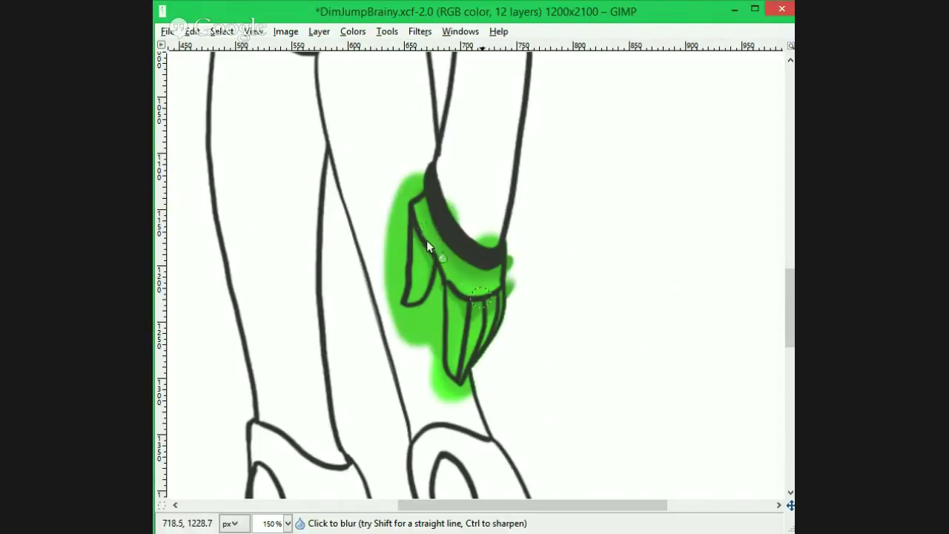
{"action": "scroll", "coordinate": [455, 311], "scroll_direction": "up", "scroll_amount": 6}
{"action": "scroll", "coordinate": [455, 222], "scroll_direction": "left", "scroll_amount": 5}
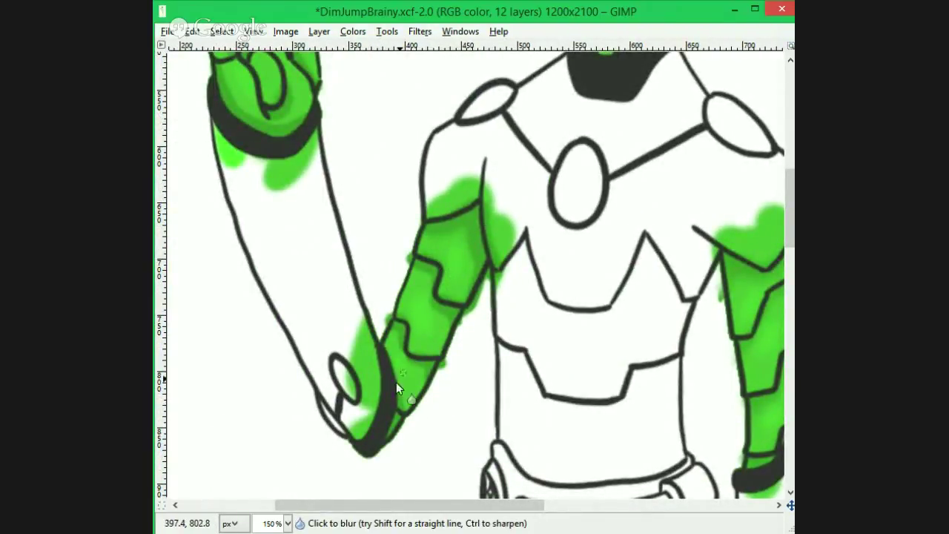
{"action": "left_click_drag", "start_coordinate": [790, 235], "coordinate": [790, 230]}
{"action": "scroll", "coordinate": [790, 236], "scroll_direction": "up", "scroll_amount": 6}
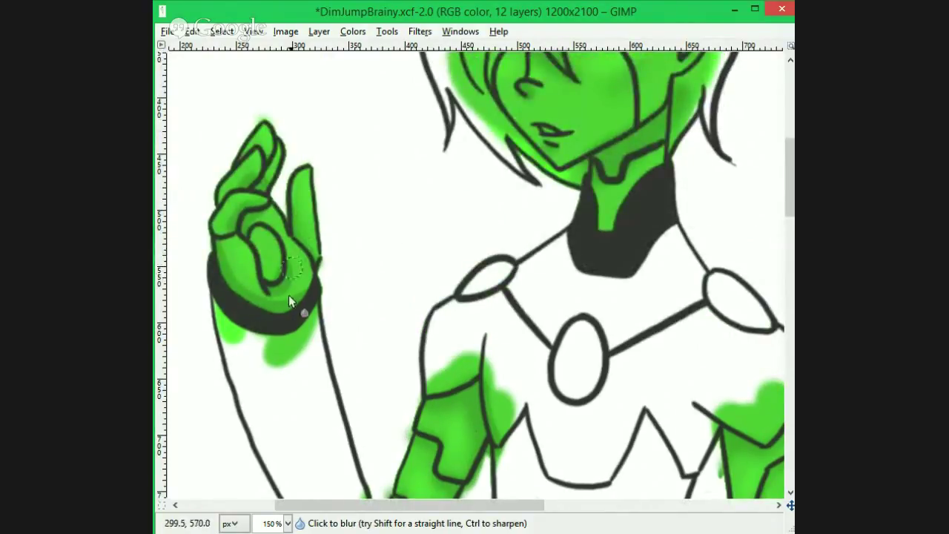
- Paint darker purple shading on the raised forearm's sleeve, beneath the black cuff, along its outer edge and around the elbow oval
{"action": "scroll", "coordinate": [381, 420], "scroll_direction": "down", "scroll_amount": 2}
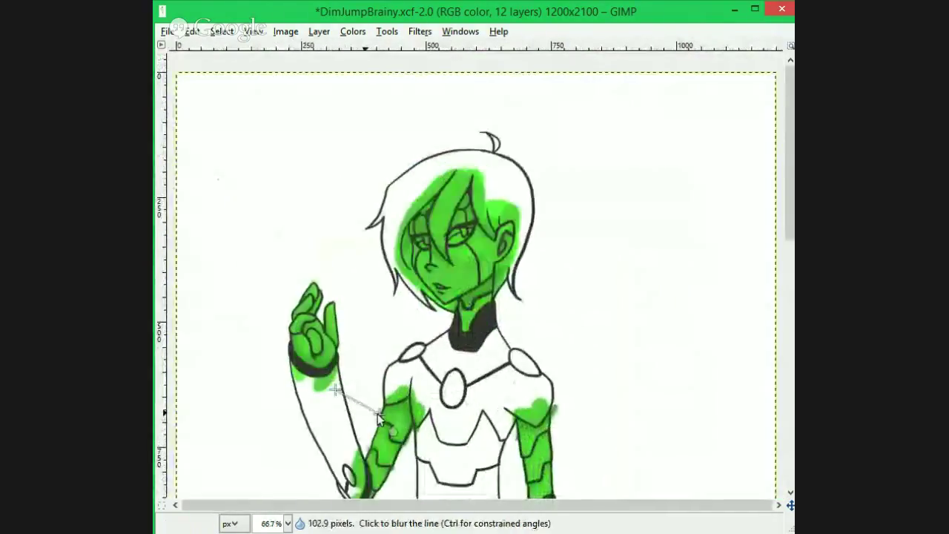
{"action": "left_click_drag", "start_coordinate": [790, 178], "coordinate": [789, 206]}
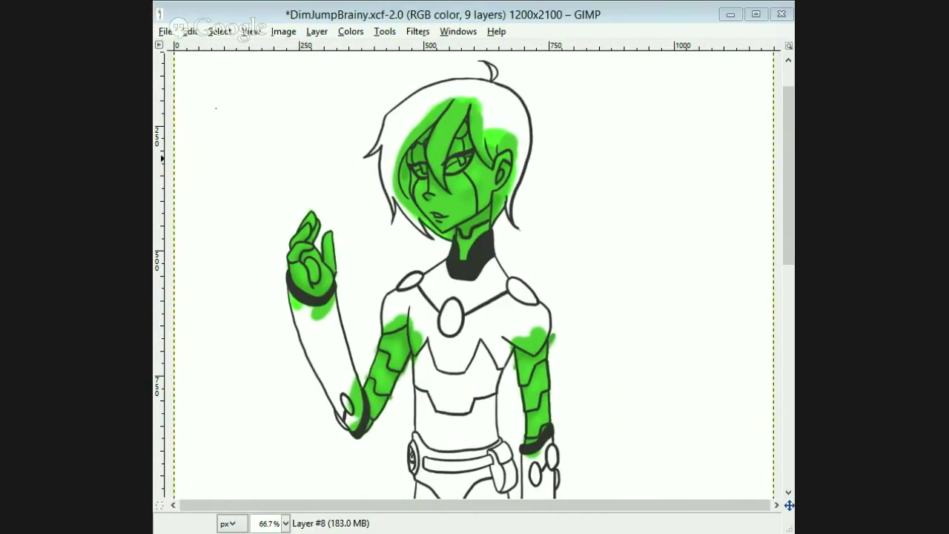
{"action": "left_click_drag", "start_coordinate": [790, 208], "coordinate": [790, 263]}
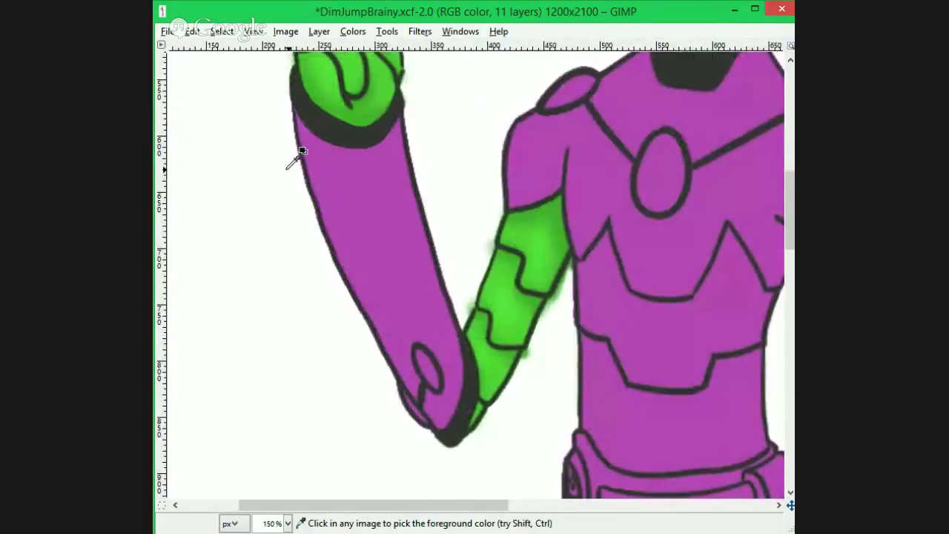
{"action": "scroll", "coordinate": [293, 156], "scroll_direction": "up", "scroll_amount": 2}
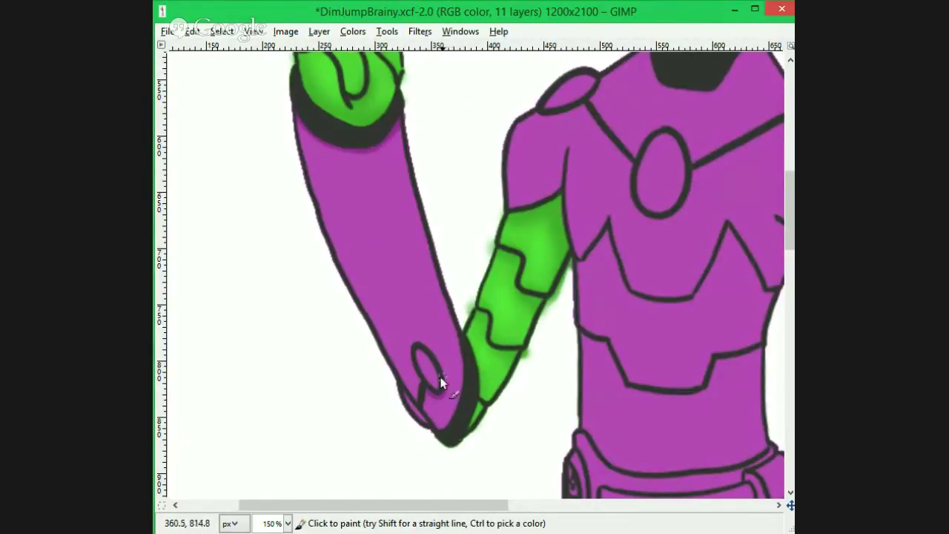
{"action": "left_click_drag", "start_coordinate": [433, 505], "coordinate": [472, 506]}
{"action": "mouse_move", "coordinate": [203, 125]}
{"action": "left_mouse_down"}
{"action": "mouse_move", "coordinate": [337, 416]}
{"action": "mouse_move", "coordinate": [331, 404]}
{"action": "left_mouse_up"}
- Shade the lowered forearm's sleeve in darker purple beneath the black elbow band and around its ovals
{"action": "left_click_drag", "start_coordinate": [481, 505], "coordinate": [529, 498]}
{"action": "scroll", "coordinate": [636, 247], "scroll_direction": "down", "scroll_amount": 4}
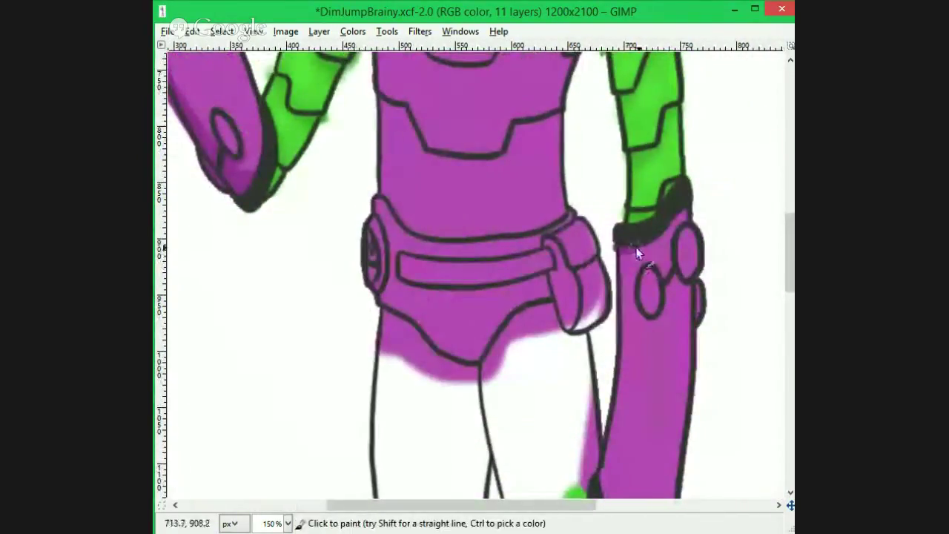
{"action": "scroll", "coordinate": [640, 244], "scroll_direction": "down", "scroll_amount": 4}
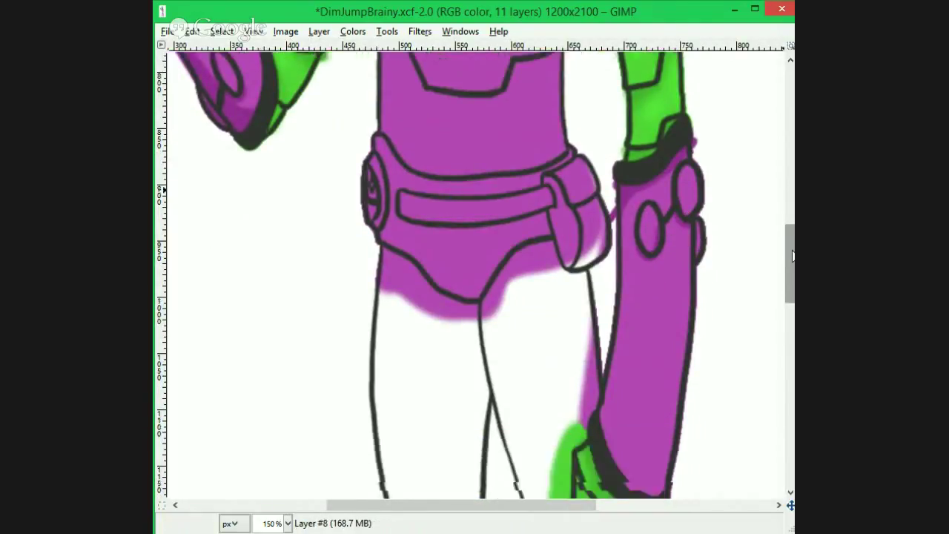
- Add darker purple shading beneath the black collar, on the chest gem and shoulder ovals, and along the short sleeves' lower edges
{"action": "left_click_drag", "start_coordinate": [789, 274], "coordinate": [785, 188]}
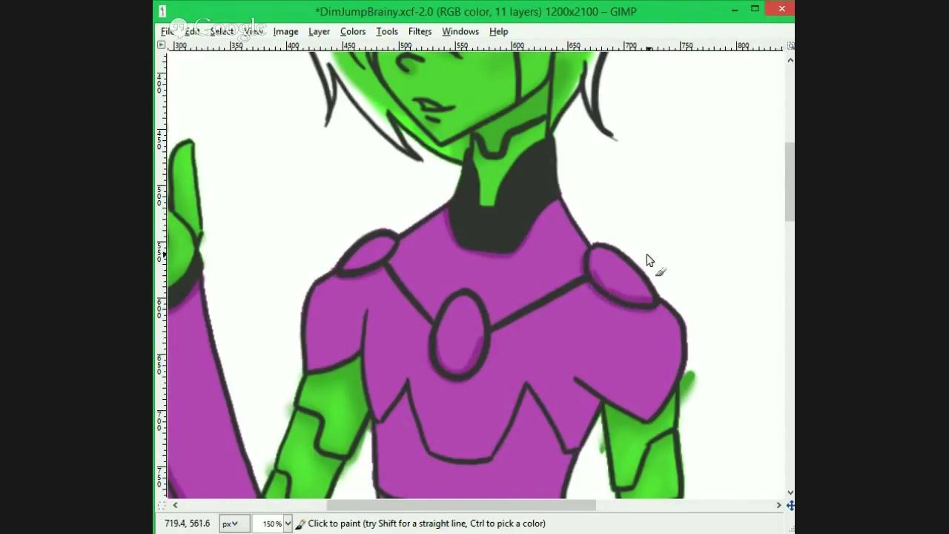
{"action": "scroll", "coordinate": [646, 259], "scroll_direction": "down", "scroll_amount": 4}
{"action": "mouse_move", "coordinate": [576, 243]}
{"action": "left_mouse_down"}
{"action": "mouse_move", "coordinate": [593, 295]}
{"action": "mouse_move", "coordinate": [643, 283]}
{"action": "mouse_move", "coordinate": [658, 263]}
{"action": "left_mouse_up"}
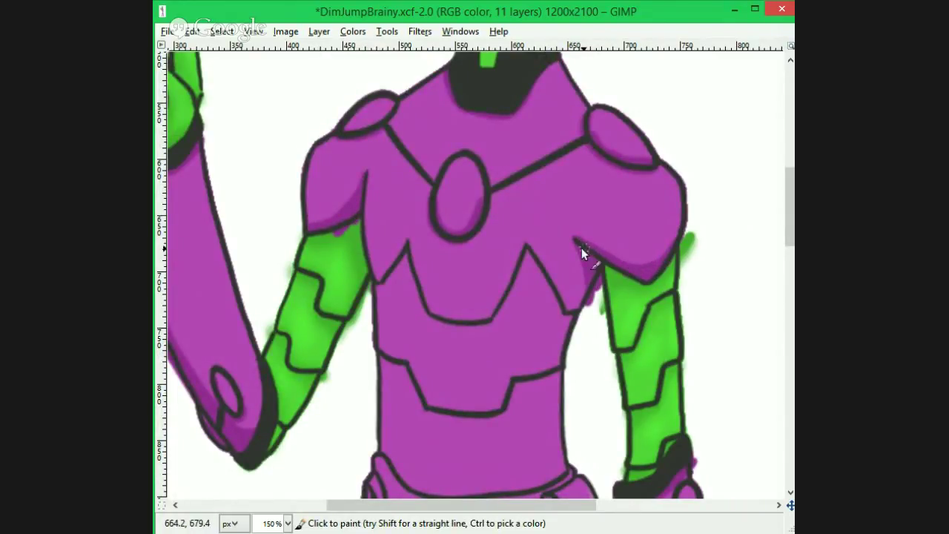
- Shade the underarms and the area beneath the chest plate's zigzag edge in darker purple, trimming the excess with the Eraser
{"action": "mouse_move", "coordinate": [581, 247]}
{"action": "left_mouse_down"}
{"action": "mouse_move", "coordinate": [593, 291]}
{"action": "mouse_move", "coordinate": [577, 321]}
{"action": "left_mouse_up"}
{"action": "mouse_move", "coordinate": [527, 251]}
{"action": "left_mouse_down"}
{"action": "mouse_move", "coordinate": [564, 317]}
{"action": "mouse_move", "coordinate": [496, 321]}
{"action": "left_mouse_up"}
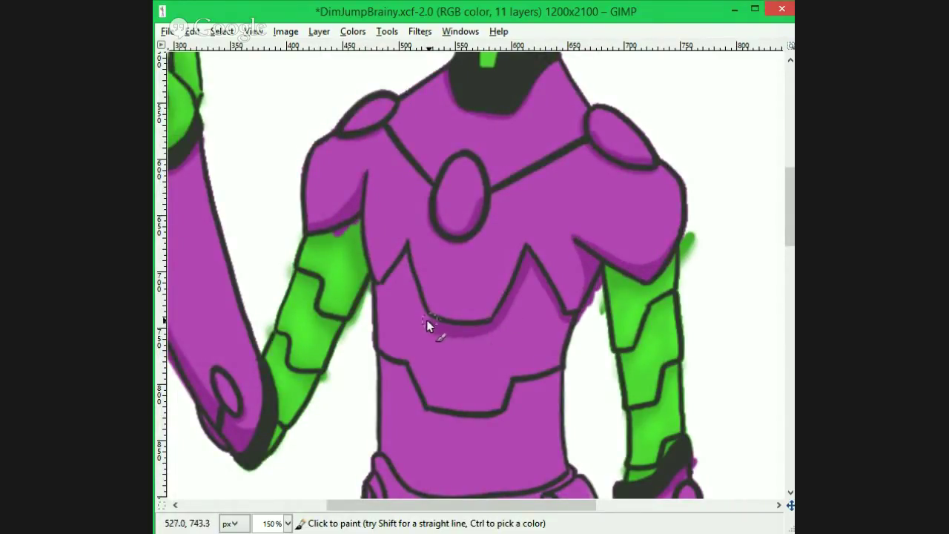
{"action": "key", "text": "shift+e"}
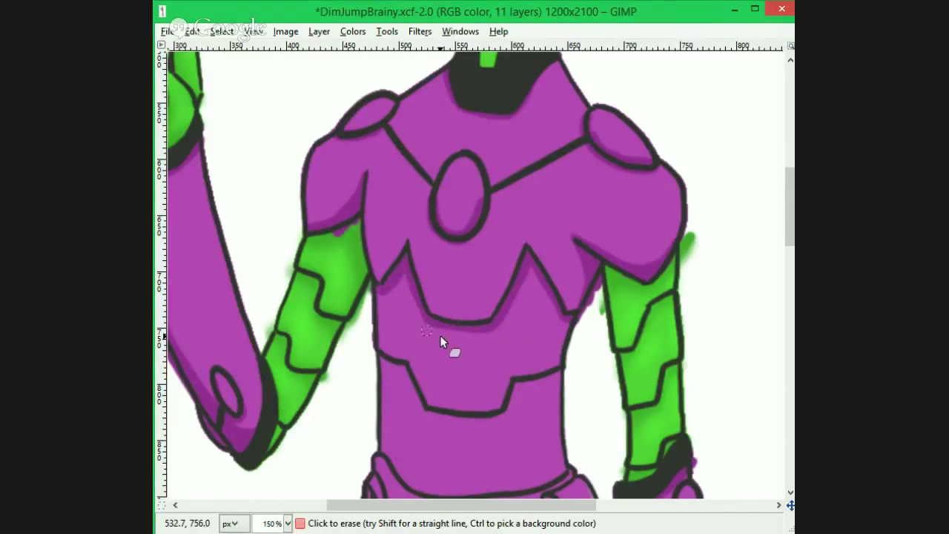
{"action": "key", "text": "p"}
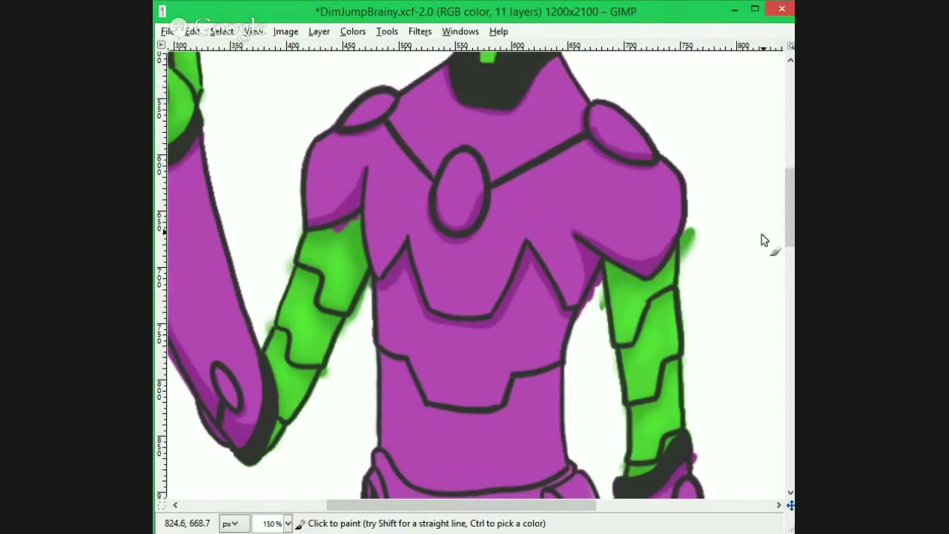
- Paint darker purple shading beneath the abdominal plate and the belt, and along the trunks' lower edge
{"action": "scroll", "coordinate": [765, 240], "scroll_direction": "down", "scroll_amount": 3}
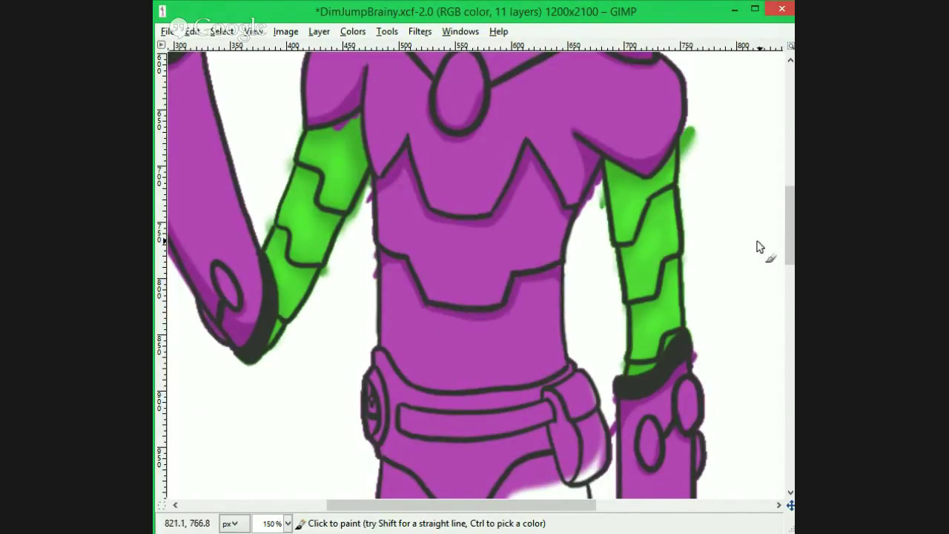
{"action": "scroll", "coordinate": [758, 247], "scroll_direction": "down", "scroll_amount": 3}
{"action": "mouse_move", "coordinate": [383, 344]}
{"action": "left_mouse_down"}
{"action": "mouse_move", "coordinate": [408, 373]}
{"action": "mouse_move", "coordinate": [406, 337]}
{"action": "mouse_move", "coordinate": [548, 350]}
{"action": "left_mouse_up"}
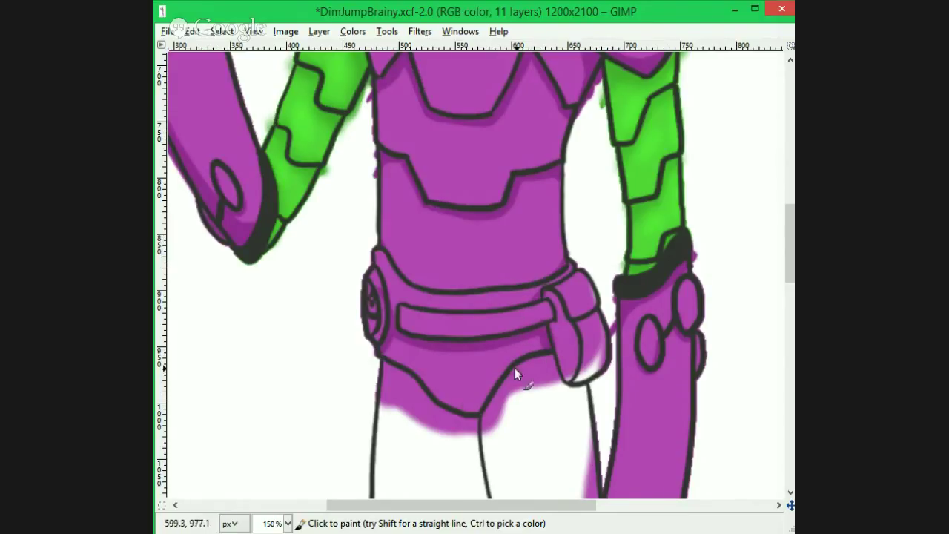
{"action": "mouse_move", "coordinate": [415, 375]}
{"action": "left_mouse_down"}
{"action": "mouse_move", "coordinate": [476, 409]}
{"action": "mouse_move", "coordinate": [483, 401]}
{"action": "mouse_move", "coordinate": [401, 371]}
{"action": "left_mouse_up"}
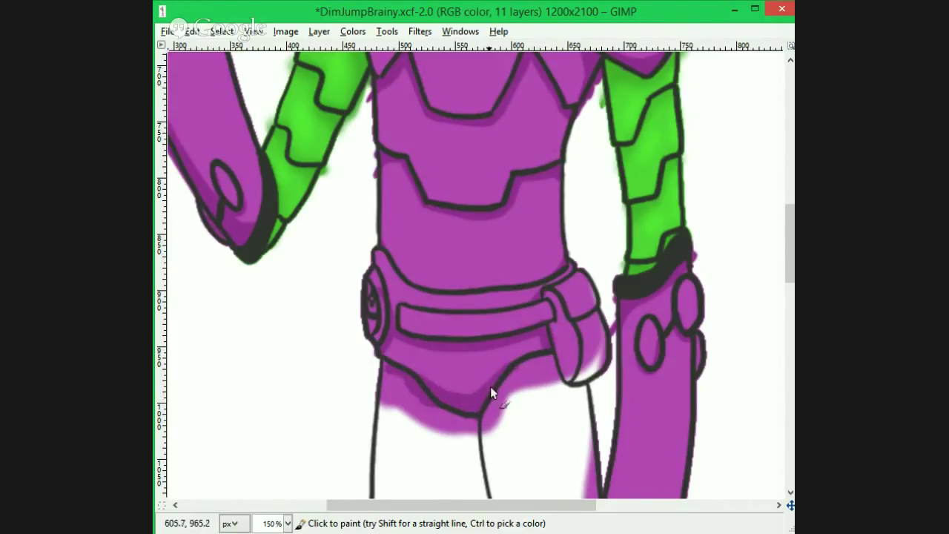
- Add darker purple shading on and beneath the knee ovals of both boots
{"action": "left_click_drag", "start_coordinate": [787, 265], "coordinate": [793, 361]}
{"action": "key", "text": "shift+e"}
{"action": "left_click_drag", "start_coordinate": [427, 260], "coordinate": [448, 241]}
{"action": "left_click_drag", "start_coordinate": [480, 273], "coordinate": [510, 272]}
{"action": "left_click_drag", "start_coordinate": [675, 247], "coordinate": [707, 262]}
{"action": "left_click_drag", "start_coordinate": [596, 261], "coordinate": [595, 325]}
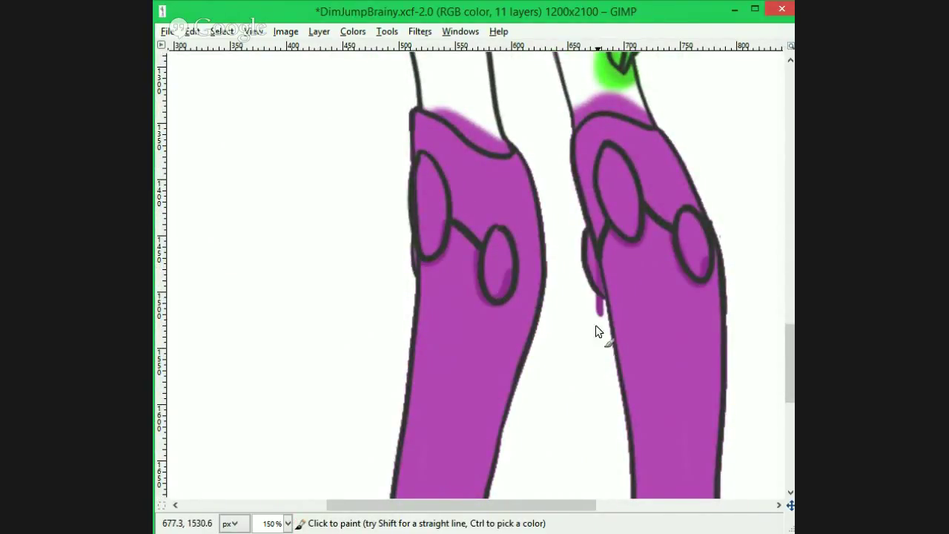
- Shade the ankle cuffs, the straps and the lower halves of the toe caps on both feet in darker purple
{"action": "left_click_drag", "start_coordinate": [790, 356], "coordinate": [791, 408]}
{"action": "left_click_drag", "start_coordinate": [624, 410], "coordinate": [701, 460]}
{"action": "scroll", "coordinate": [704, 445], "scroll_direction": "down", "scroll_amount": 3}
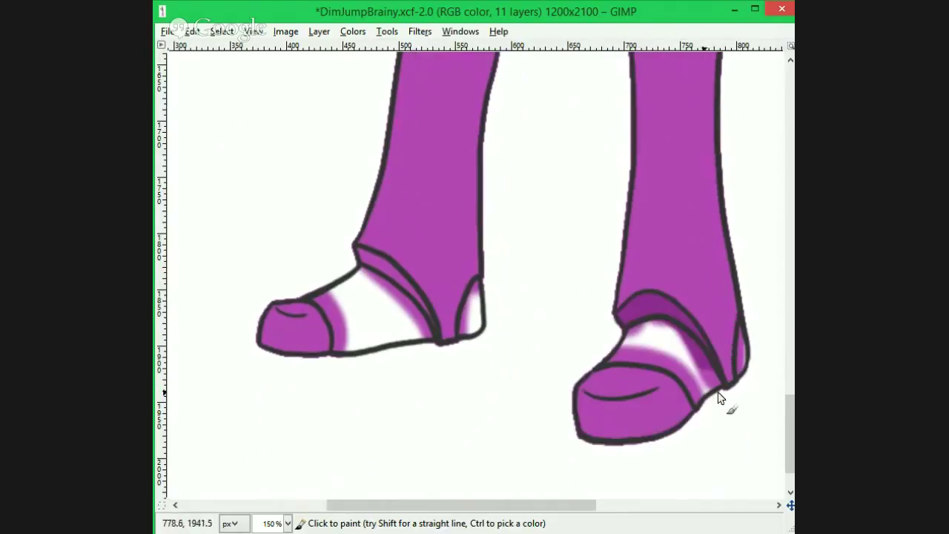
{"action": "mouse_move", "coordinate": [576, 407]}
{"action": "left_mouse_down"}
{"action": "mouse_move", "coordinate": [616, 438]}
{"action": "mouse_move", "coordinate": [653, 424]}
{"action": "left_mouse_up"}
{"action": "left_click_drag", "start_coordinate": [791, 437], "coordinate": [790, 450]}
{"action": "left_click_drag", "start_coordinate": [458, 264], "coordinate": [444, 268]}
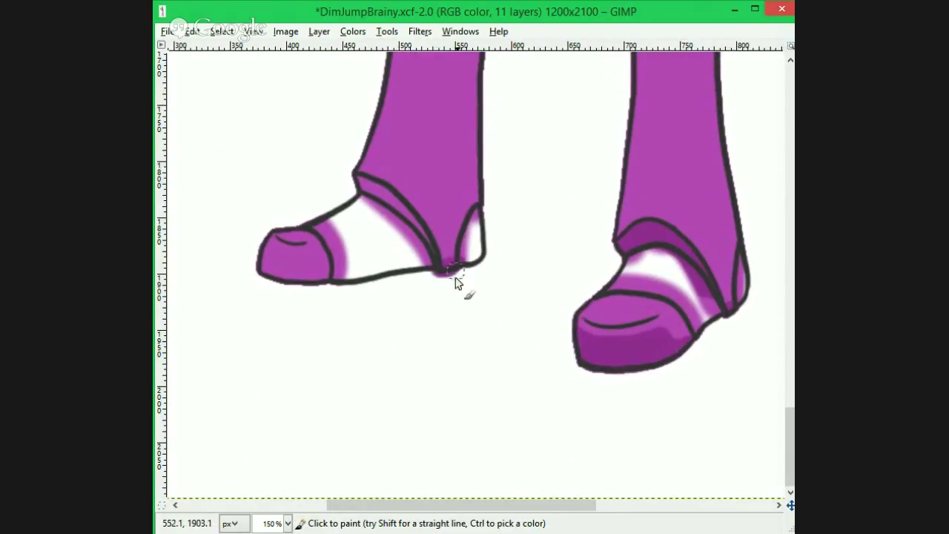
{"action": "mouse_move", "coordinate": [265, 253]}
{"action": "left_mouse_down"}
{"action": "mouse_move", "coordinate": [321, 278]}
{"action": "mouse_move", "coordinate": [310, 285]}
{"action": "left_mouse_up"}
{"action": "left_click_drag", "start_coordinate": [357, 180], "coordinate": [384, 197]}
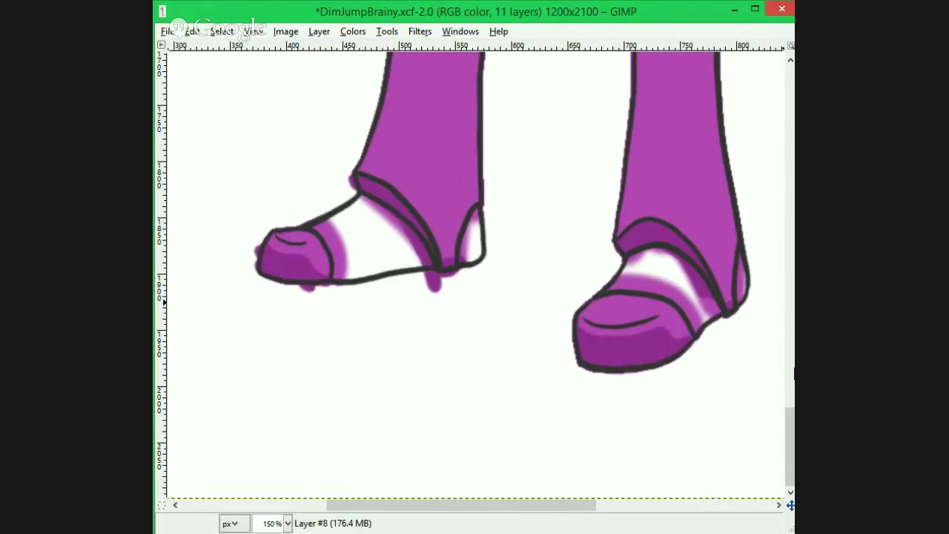
- Paint darker purple shading down the inner edges of both boot shafts
{"action": "scroll", "coordinate": [726, 339], "scroll_direction": "up", "scroll_amount": 6}
{"action": "mouse_move", "coordinate": [528, 120]}
{"action": "left_mouse_down"}
{"action": "mouse_move", "coordinate": [481, 244]}
{"action": "mouse_move", "coordinate": [492, 415]}
{"action": "left_mouse_up"}
{"action": "left_click_drag", "start_coordinate": [626, 180], "coordinate": [625, 376]}
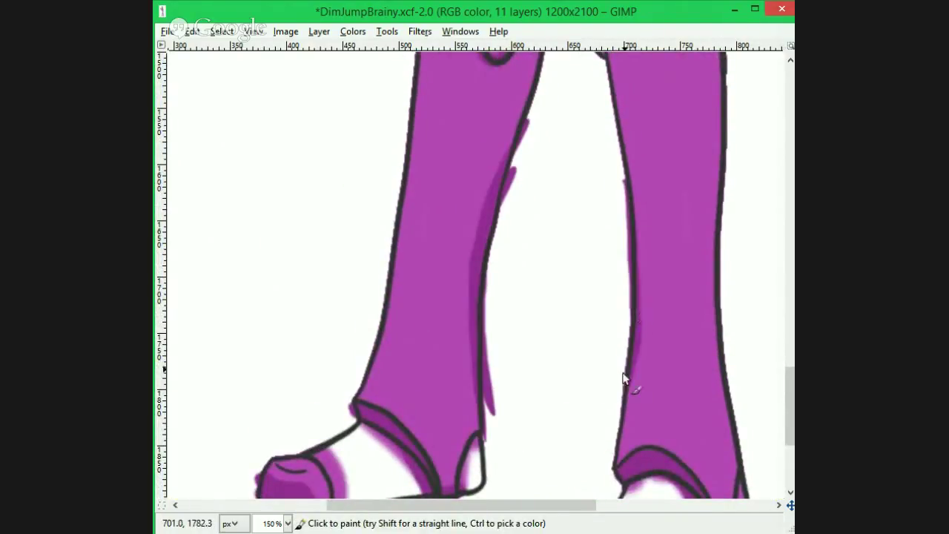
- Paint lighter purple highlights on the chest plate and both short sleeves
{"action": "key", "text": "minus"}
{"action": "key", "text": "minus"}
{"action": "left_click_drag", "start_coordinate": [790, 364], "coordinate": [781, 201]}
{"action": "key", "text": "plus"}
{"action": "key", "text": "plus"}
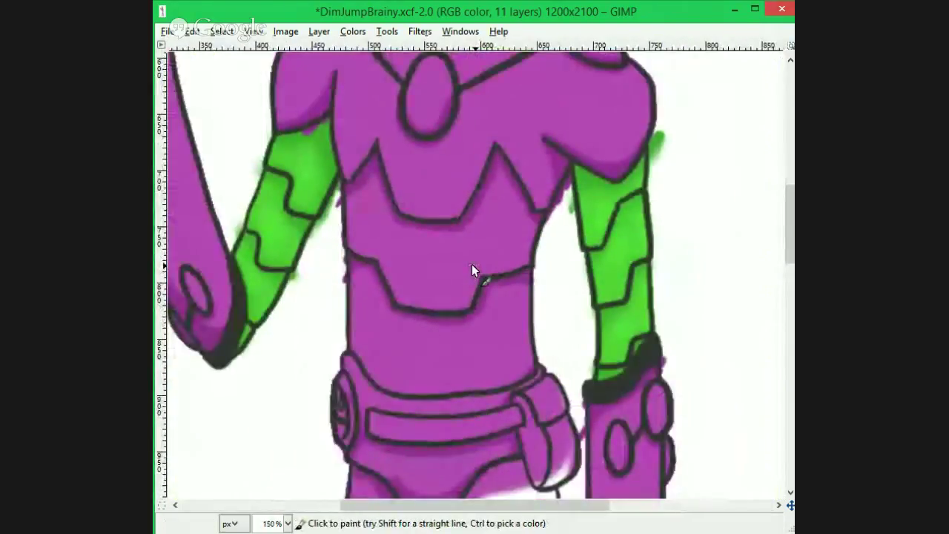
{"action": "scroll", "coordinate": [472, 265], "scroll_direction": "up", "scroll_amount": 2}
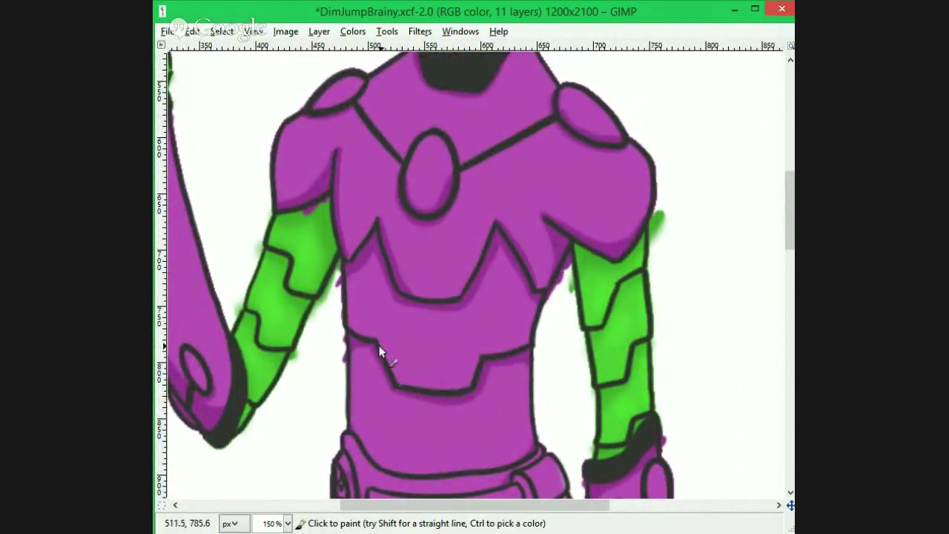
{"action": "mouse_move", "coordinate": [789, 239]}
{"action": "left_mouse_down"}
{"action": "mouse_move", "coordinate": [790, 253]}
{"action": "mouse_move", "coordinate": [789, 220]}
{"action": "left_mouse_up"}
{"action": "left_click_drag", "start_coordinate": [386, 158], "coordinate": [412, 150]}
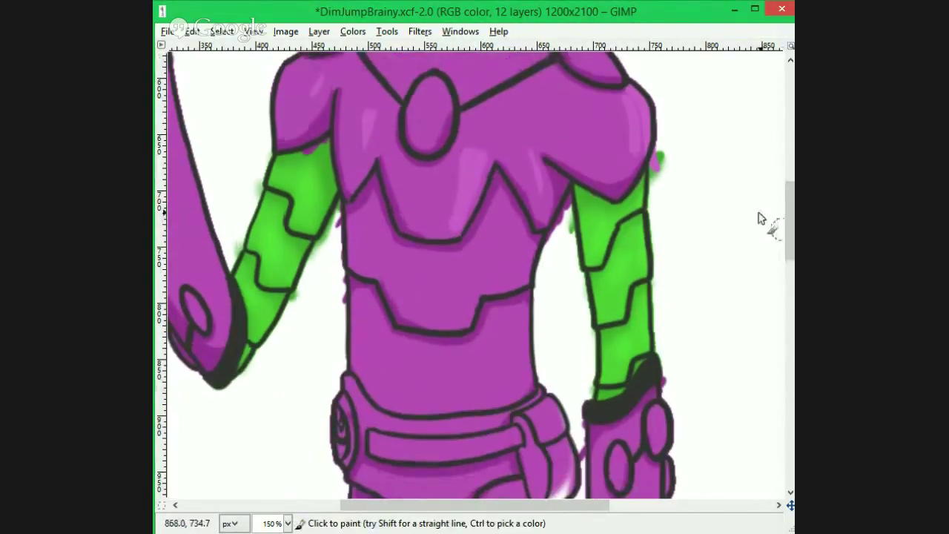
- Add lighter purple highlights to the abdominal plate and the waist above the belt
{"action": "scroll", "coordinate": [504, 260], "scroll_direction": "down", "scroll_amount": 5}
{"action": "left_click_drag", "start_coordinate": [501, 265], "coordinate": [503, 256]}
{"action": "mouse_move", "coordinate": [513, 308]}
{"action": "left_mouse_down"}
{"action": "mouse_move", "coordinate": [495, 373]}
{"action": "mouse_move", "coordinate": [512, 324]}
{"action": "left_mouse_up"}
{"action": "scroll", "coordinate": [518, 337], "scroll_direction": "down", "scroll_amount": 4}
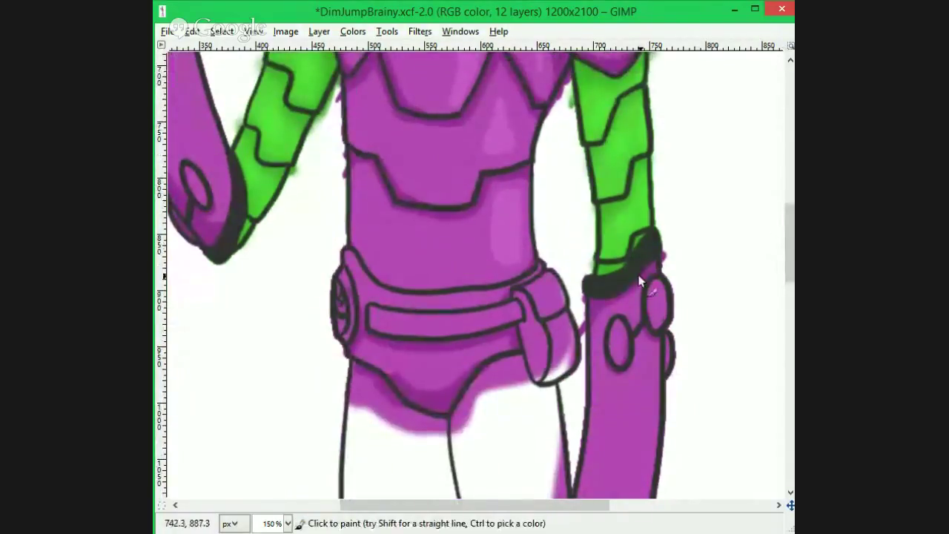
{"action": "scroll", "coordinate": [444, 300], "scroll_direction": "up", "scroll_amount": 7}
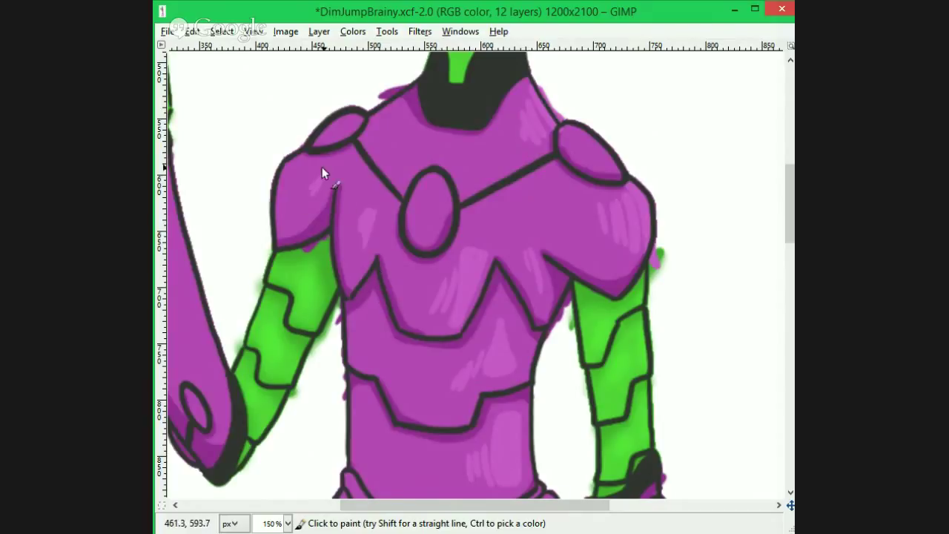
- Paint long lighter purple highlight strokes down the lowered forearm's sleeve
{"action": "scroll", "coordinate": [341, 222], "scroll_direction": "left", "scroll_amount": 6}
{"action": "scroll", "coordinate": [740, 258], "scroll_direction": "down", "scroll_amount": 9}
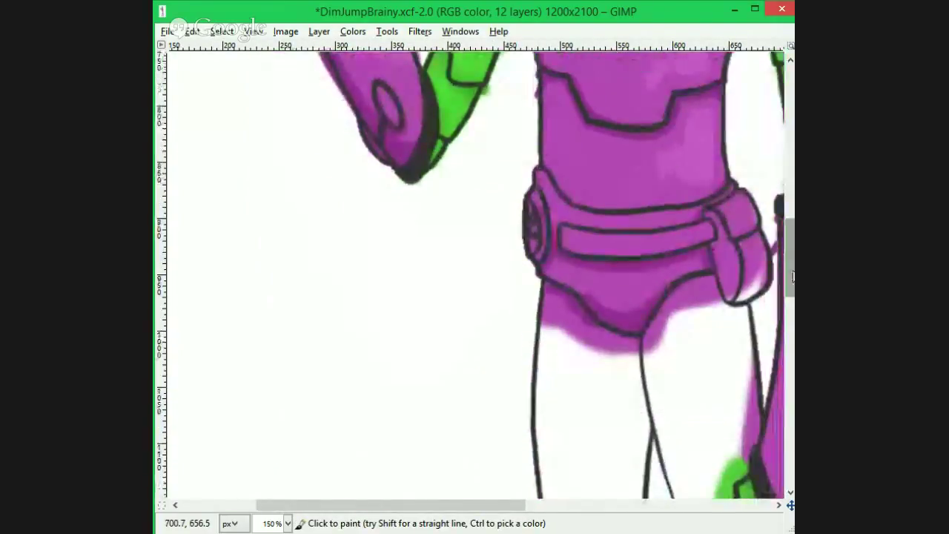
{"action": "scroll", "coordinate": [485, 196], "scroll_direction": "right", "scroll_amount": 5}
{"action": "left_click_drag", "start_coordinate": [697, 239], "coordinate": [661, 448]}
{"action": "left_click_drag", "start_coordinate": [649, 381], "coordinate": [645, 456]}
{"action": "left_click_drag", "start_coordinate": [686, 375], "coordinate": [684, 428]}
- Highlight the upper edges of both boots' knee sections in lighter purple
{"action": "mouse_move", "coordinate": [789, 260]}
{"action": "left_mouse_down"}
{"action": "mouse_move", "coordinate": [790, 370]}
{"action": "mouse_move", "coordinate": [790, 362]}
{"action": "left_mouse_up"}
{"action": "left_click_drag", "start_coordinate": [439, 132], "coordinate": [537, 187]}
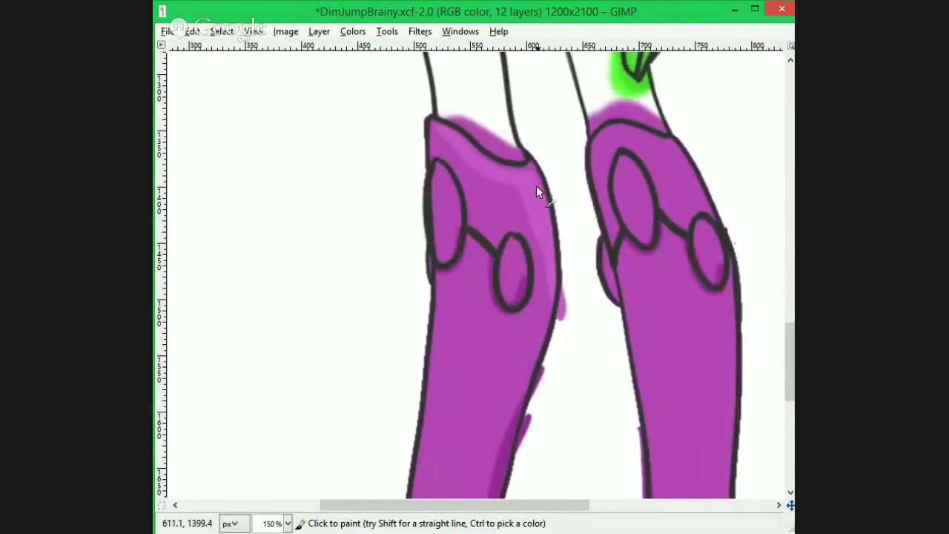
{"action": "left_click_drag", "start_coordinate": [611, 144], "coordinate": [701, 185]}
{"action": "left_click_drag", "start_coordinate": [639, 137], "coordinate": [717, 208]}
{"action": "left_click_drag", "start_coordinate": [789, 345], "coordinate": [790, 377]}
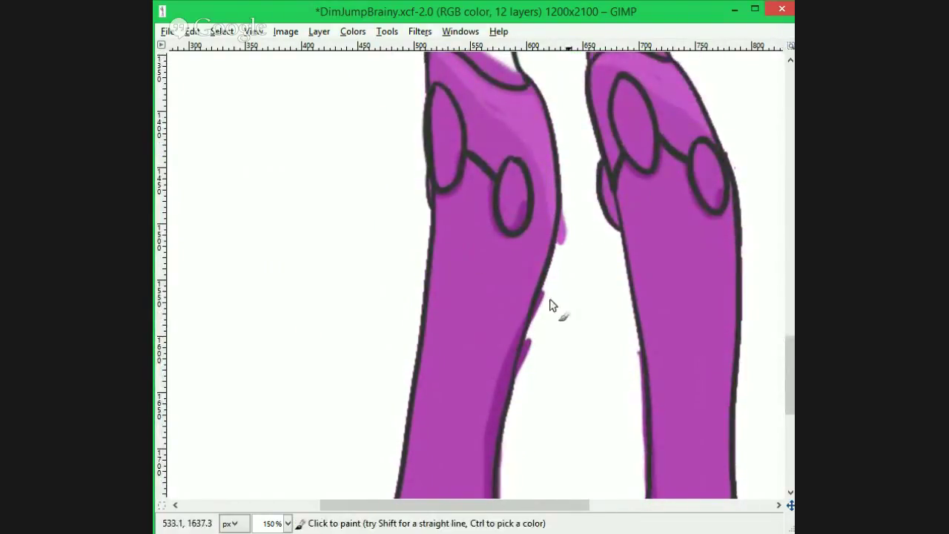
- Paint long lighter purple highlight streaks down the shafts of both boots, undoing one unwanted stroke
{"action": "mouse_move", "coordinate": [501, 152]}
{"action": "left_mouse_down"}
{"action": "mouse_move", "coordinate": [463, 444]}
{"action": "mouse_move", "coordinate": [461, 436]}
{"action": "left_mouse_up"}
{"action": "left_click_drag", "start_coordinate": [469, 172], "coordinate": [458, 434]}
{"action": "key", "text": "ctrl+z"}
{"action": "mouse_move", "coordinate": [705, 140]}
{"action": "left_mouse_down"}
{"action": "mouse_move", "coordinate": [741, 454]}
{"action": "mouse_move", "coordinate": [732, 460]}
{"action": "left_mouse_up"}
{"action": "mouse_move", "coordinate": [706, 209]}
{"action": "left_mouse_down"}
{"action": "mouse_move", "coordinate": [713, 458]}
{"action": "mouse_move", "coordinate": [701, 454]}
{"action": "left_mouse_up"}
- Add short, curved lighter purple highlight strokes above the ankle cuffs of both boots
{"action": "left_click_drag", "start_coordinate": [789, 364], "coordinate": [789, 395]}
{"action": "left_click_drag", "start_coordinate": [402, 282], "coordinate": [458, 334]}
{"action": "left_click_drag", "start_coordinate": [411, 270], "coordinate": [457, 308]}
{"action": "left_click_drag", "start_coordinate": [422, 261], "coordinate": [444, 282]}
{"action": "left_click_drag", "start_coordinate": [664, 319], "coordinate": [729, 357]}
{"action": "left_click_drag", "start_coordinate": [676, 301], "coordinate": [732, 338]}
{"action": "left_click_drag", "start_coordinate": [688, 289], "coordinate": [739, 346]}
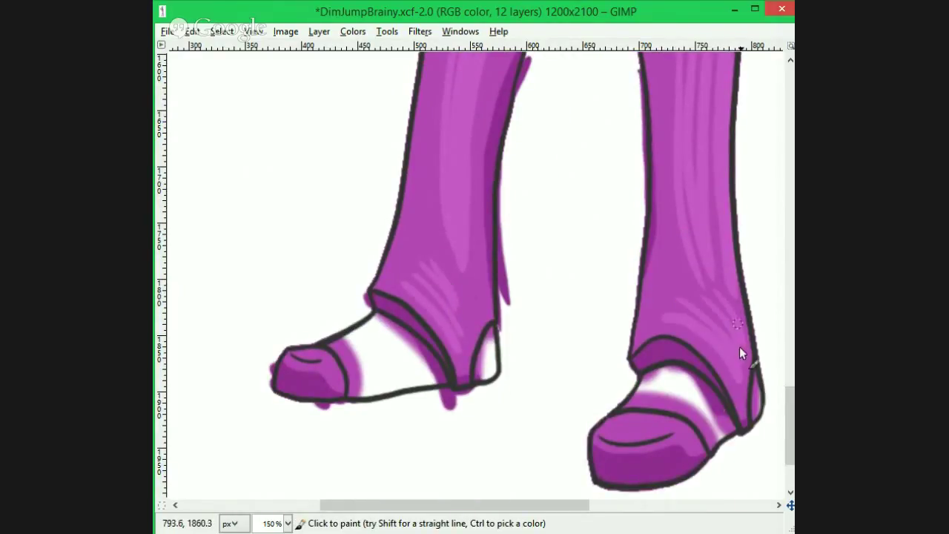
- Try a highlight on the smaller toe cap, undo it, and paint lighter purple highlights on the larger toe cap
{"action": "mouse_move", "coordinate": [289, 354]}
{"action": "left_mouse_down"}
{"action": "mouse_move", "coordinate": [307, 366]}
{"action": "mouse_move", "coordinate": [324, 355]}
{"action": "left_mouse_up"}
{"action": "key", "text": "ctrl+z"}
{"action": "left_click_drag", "start_coordinate": [633, 420], "coordinate": [674, 432]}
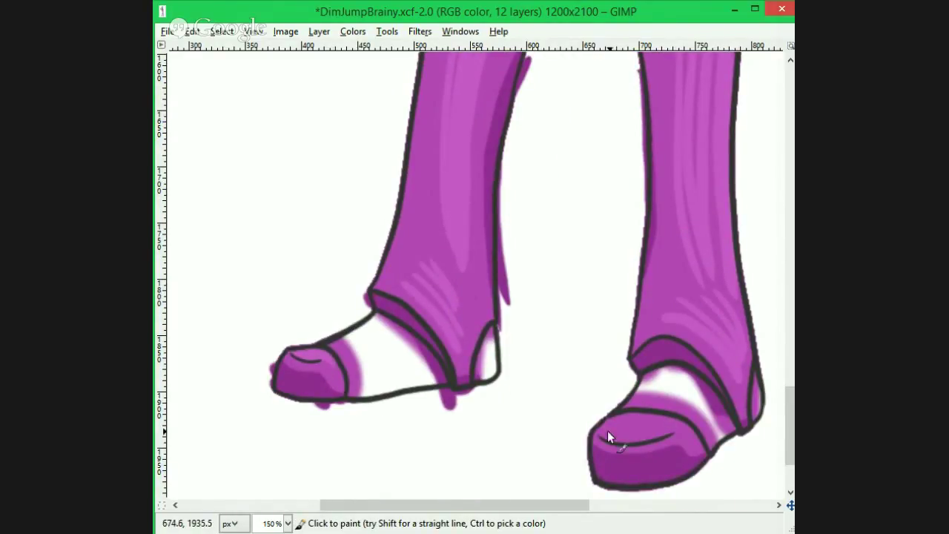
{"action": "left_click_drag", "start_coordinate": [607, 431], "coordinate": [676, 431]}
- Blend the purple shading and highlights on both boots with the Blur tool
{"action": "scroll", "coordinate": [671, 452], "scroll_direction": "down", "scroll_amount": 4}
{"action": "scroll", "coordinate": [671, 452], "scroll_direction": "up", "scroll_amount": 2}
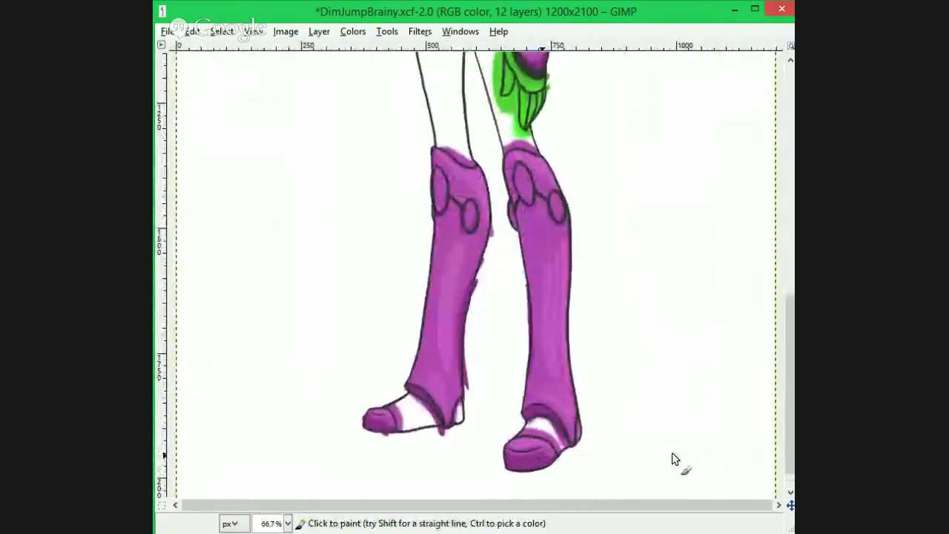
{"action": "left_click_drag", "start_coordinate": [508, 447], "coordinate": [522, 460]}
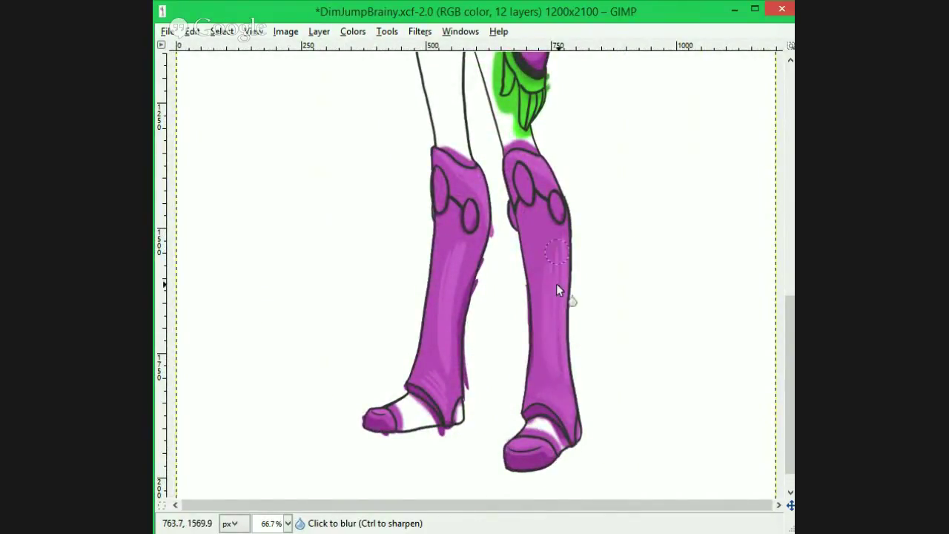
{"action": "mouse_move", "coordinate": [556, 283]}
{"action": "left_mouse_down"}
{"action": "mouse_move", "coordinate": [563, 405]}
{"action": "mouse_move", "coordinate": [514, 145]}
{"action": "left_mouse_up"}
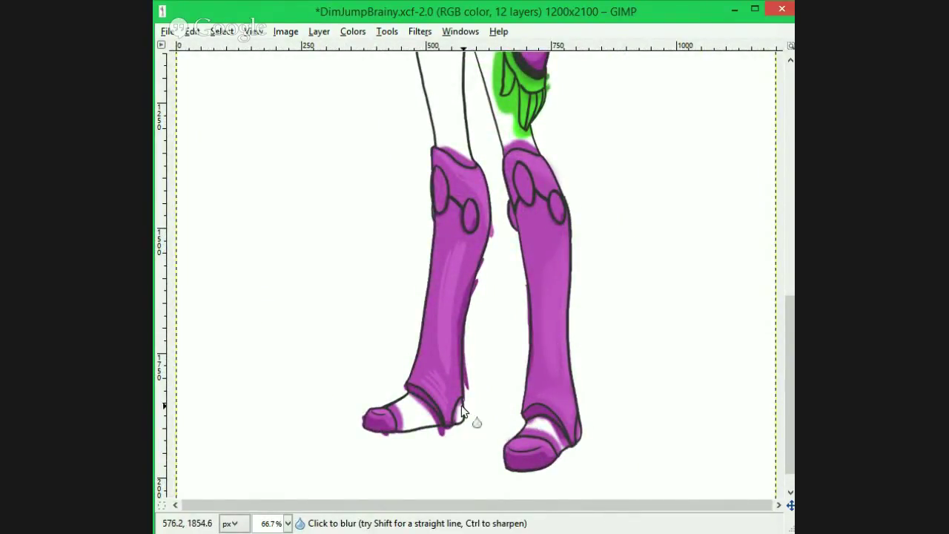
{"action": "mouse_move", "coordinate": [461, 406]}
{"action": "left_mouse_down"}
{"action": "mouse_move", "coordinate": [443, 397]}
{"action": "mouse_move", "coordinate": [431, 273]}
{"action": "mouse_move", "coordinate": [441, 245]}
{"action": "left_mouse_up"}
- Blur the purple shading and highlights on the torso and the raised forearm's sleeve
{"action": "left_click_drag", "start_coordinate": [782, 366], "coordinate": [786, 218]}
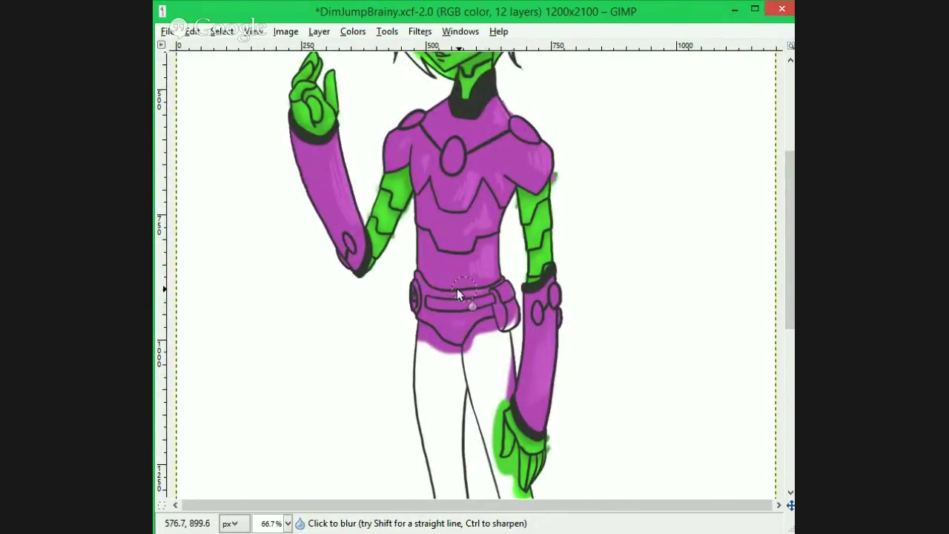
{"action": "scroll", "coordinate": [463, 256], "scroll_direction": "up", "scroll_amount": 3}
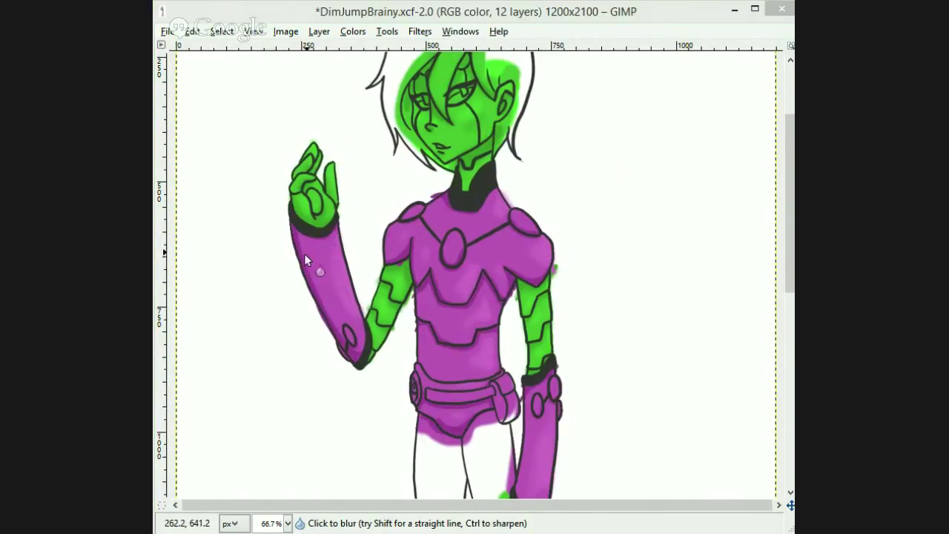
{"action": "mouse_move", "coordinate": [304, 253]}
{"action": "left_mouse_down"}
{"action": "mouse_move", "coordinate": [308, 277]}
{"action": "mouse_move", "coordinate": [344, 323]}
{"action": "left_mouse_up"}
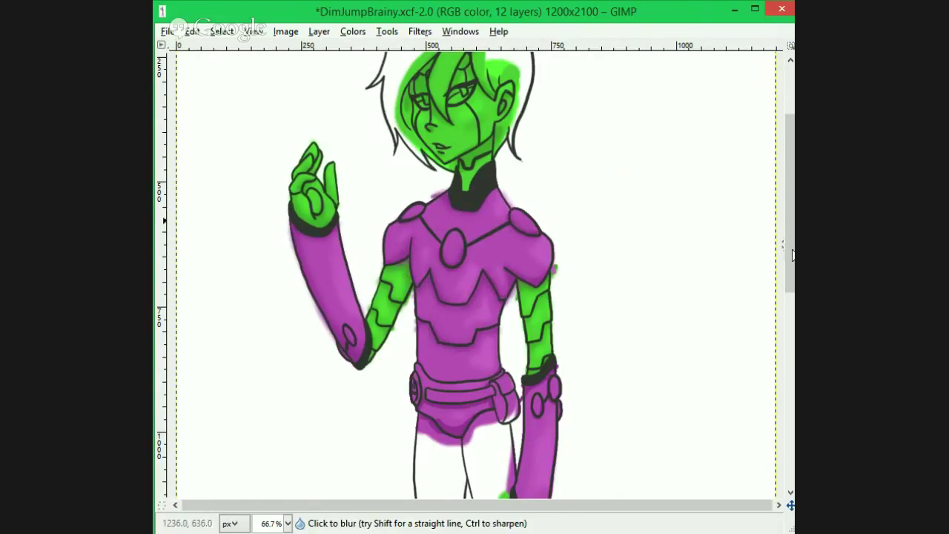
- Blur the purple shading below the belt and around the oval knee details of both boots
{"action": "scroll", "coordinate": [520, 206], "scroll_direction": "down", "scroll_amount": 5}
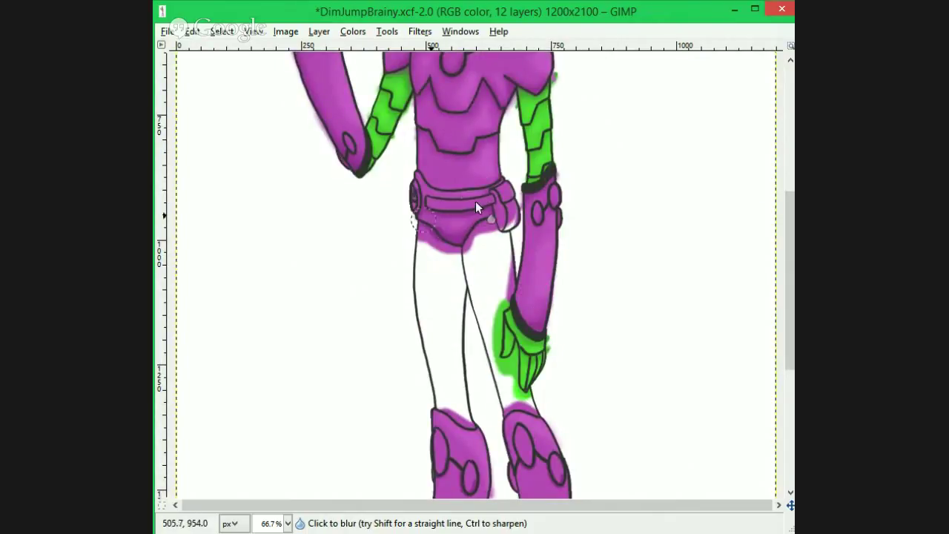
{"action": "left_click_drag", "start_coordinate": [789, 289], "coordinate": [789, 407]}
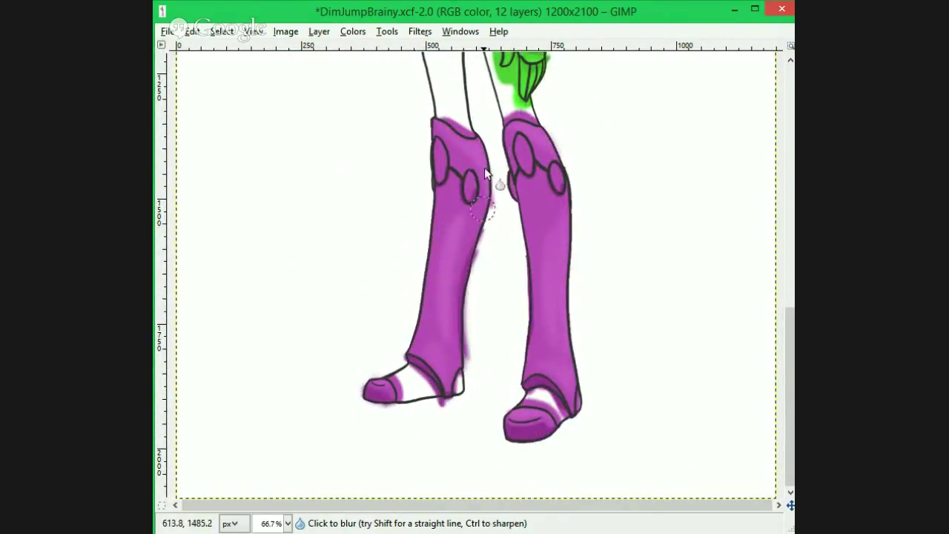
{"action": "mouse_move", "coordinate": [537, 404]}
{"action": "left_mouse_down"}
{"action": "mouse_move", "coordinate": [570, 419]}
{"action": "mouse_move", "coordinate": [519, 193]}
{"action": "left_mouse_up"}
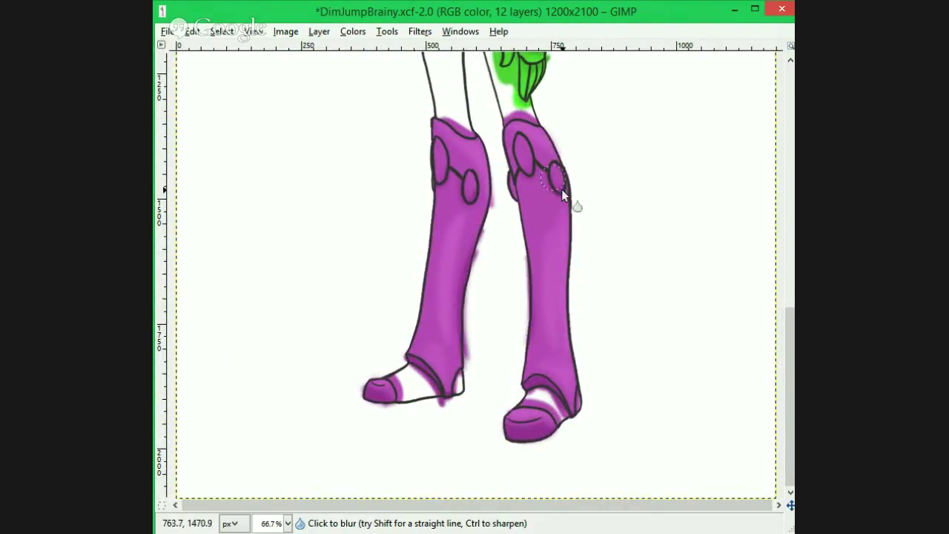
- Paint darker yellow shadows on the inner hair beside the face, behind the jaw and neck, and around the ear
{"action": "left_click_drag", "start_coordinate": [789, 380], "coordinate": [789, 182]}
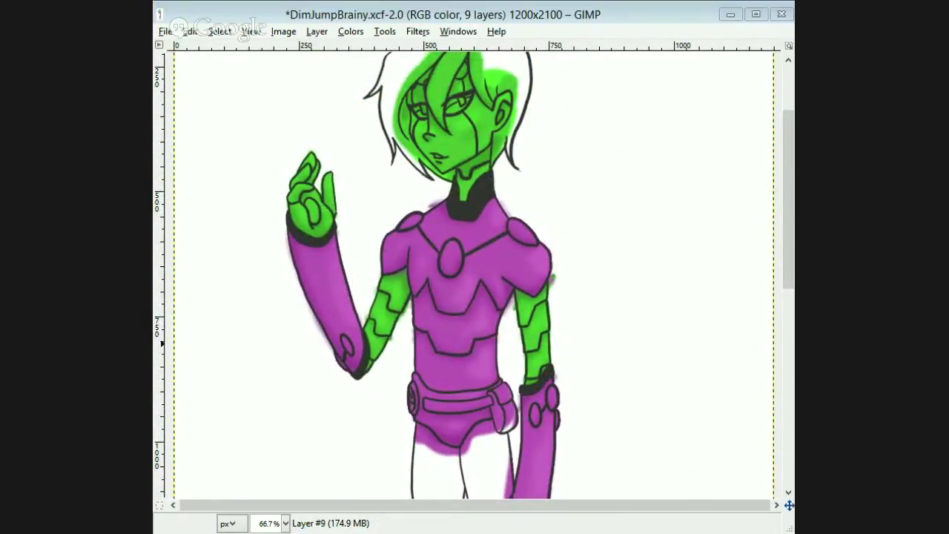
{"action": "left_click_drag", "start_coordinate": [789, 195], "coordinate": [789, 148]}
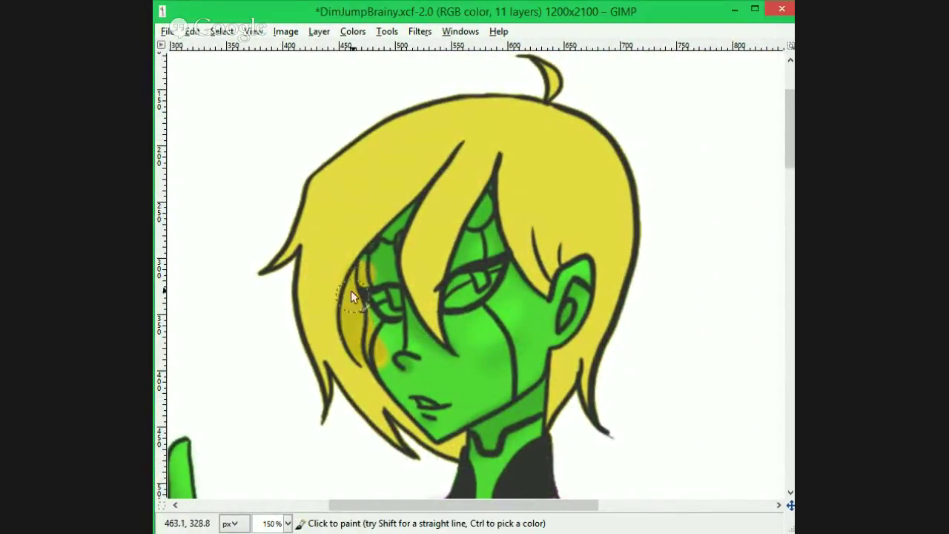
{"action": "mouse_move", "coordinate": [358, 362]}
{"action": "left_mouse_down"}
{"action": "mouse_move", "coordinate": [439, 452]}
{"action": "mouse_move", "coordinate": [464, 456]}
{"action": "left_mouse_up"}
{"action": "left_click_drag", "start_coordinate": [555, 358], "coordinate": [545, 433]}
{"action": "left_click_drag", "start_coordinate": [587, 298], "coordinate": [559, 350]}
{"action": "left_click_drag", "start_coordinate": [533, 229], "coordinate": [552, 278]}
{"action": "left_click_drag", "start_coordinate": [561, 244], "coordinate": [569, 268]}
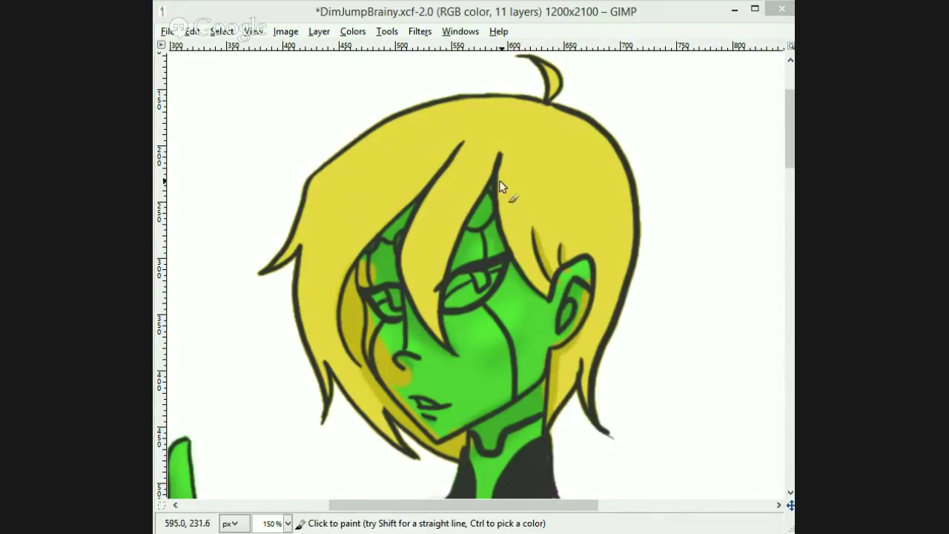
- Paint darker yellow shadows along the undersides of the bangs and on the outer hair tips
{"action": "mouse_move", "coordinate": [495, 177]}
{"action": "left_mouse_down"}
{"action": "mouse_move", "coordinate": [449, 327]}
{"action": "mouse_move", "coordinate": [437, 325]}
{"action": "left_mouse_up"}
{"action": "left_click_drag", "start_coordinate": [460, 143], "coordinate": [343, 292]}
{"action": "left_click_drag", "start_coordinate": [580, 361], "coordinate": [585, 398]}
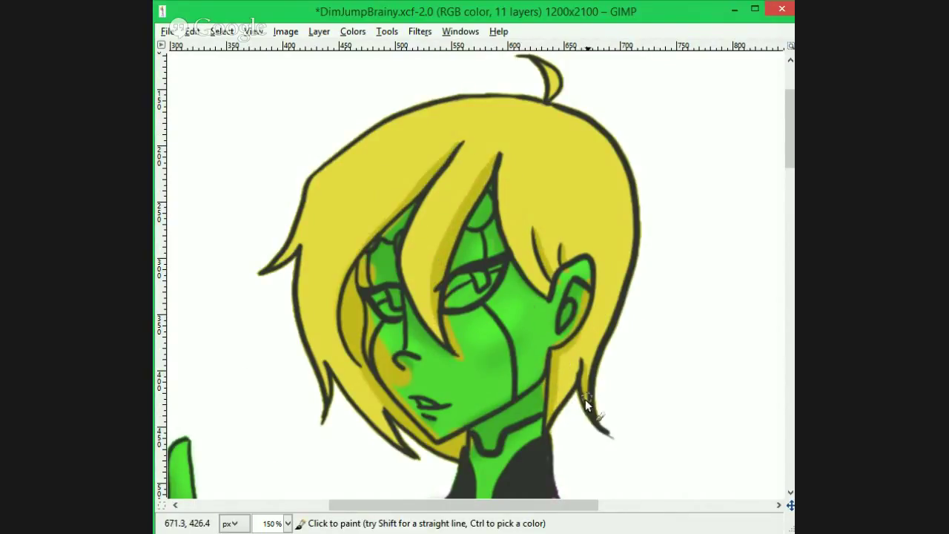
{"action": "left_click_drag", "start_coordinate": [382, 408], "coordinate": [398, 441]}
{"action": "mouse_move", "coordinate": [360, 371]}
{"action": "left_mouse_down"}
{"action": "mouse_move", "coordinate": [362, 387]}
{"action": "mouse_move", "coordinate": [421, 456]}
{"action": "left_mouse_up"}
{"action": "mouse_move", "coordinate": [302, 246]}
{"action": "left_mouse_down"}
{"action": "mouse_move", "coordinate": [297, 315]}
{"action": "mouse_move", "coordinate": [328, 435]}
{"action": "left_mouse_up"}
{"action": "mouse_move", "coordinate": [305, 184]}
{"action": "left_mouse_down"}
{"action": "mouse_move", "coordinate": [275, 257]}
{"action": "mouse_move", "coordinate": [258, 272]}
{"action": "left_mouse_up"}
{"action": "left_click_drag", "start_coordinate": [267, 278], "coordinate": [301, 245]}
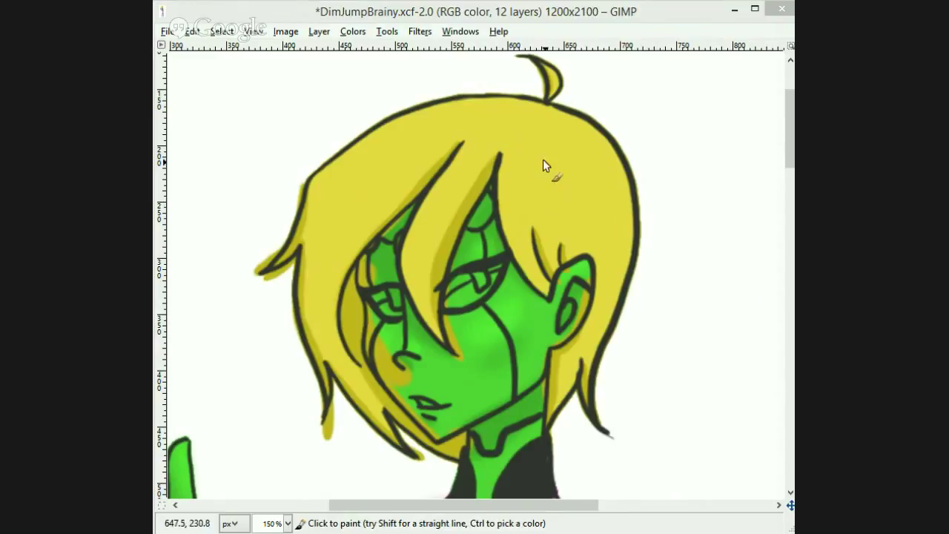
- Paint light yellow highlights along the crown and outer edge of the hair, and down the central bang
{"action": "mouse_move", "coordinate": [552, 110]}
{"action": "left_mouse_down"}
{"action": "mouse_move", "coordinate": [605, 319]}
{"action": "mouse_move", "coordinate": [630, 215]}
{"action": "left_mouse_up"}
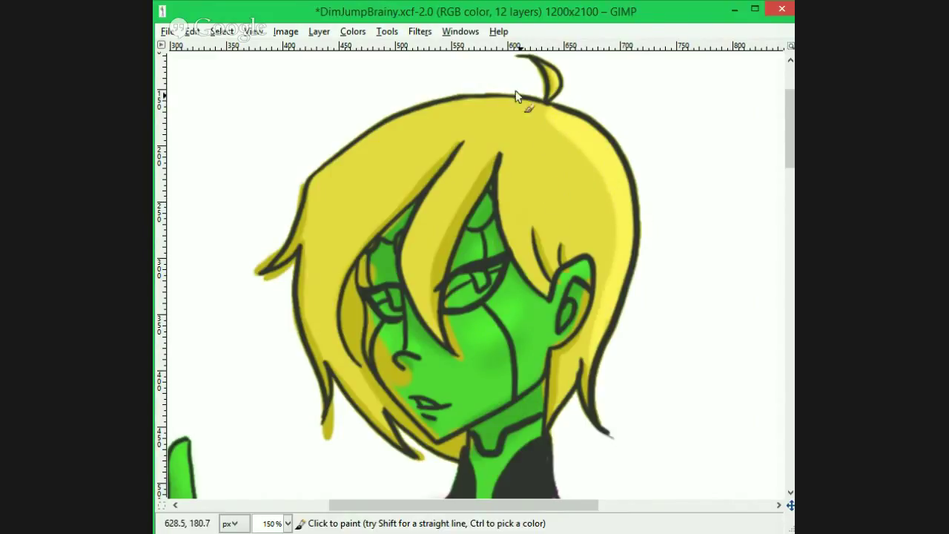
{"action": "left_click_drag", "start_coordinate": [516, 96], "coordinate": [284, 154]}
{"action": "left_click_drag", "start_coordinate": [426, 130], "coordinate": [561, 110]}
{"action": "left_click_drag", "start_coordinate": [470, 178], "coordinate": [420, 249]}
- Paint thin light yellow highlights on the side lock above the ear, undoing and repainting the first strokes
{"action": "left_click_drag", "start_coordinate": [518, 204], "coordinate": [550, 290]}
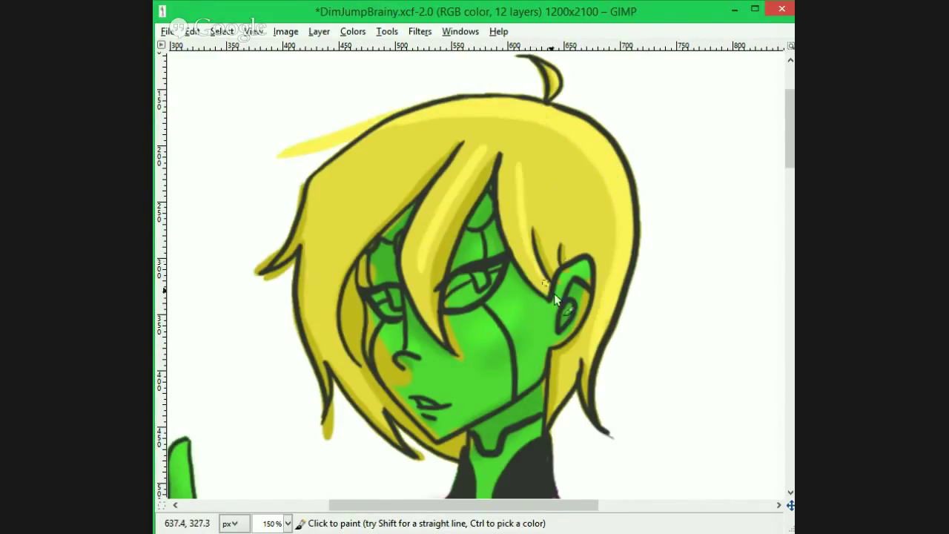
{"action": "left_click_drag", "start_coordinate": [556, 211], "coordinate": [559, 265]}
{"action": "key", "text": "ctrl+z"}
{"action": "key", "text": "ctrl+z"}
{"action": "left_click_drag", "start_coordinate": [522, 169], "coordinate": [550, 287]}
{"action": "left_click_drag", "start_coordinate": [554, 233], "coordinate": [557, 265]}
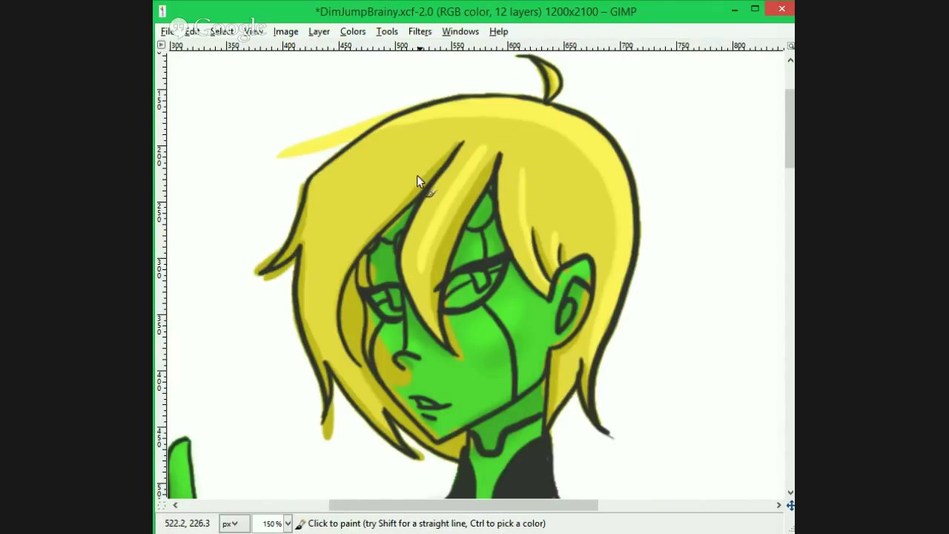
{"action": "left_click_drag", "start_coordinate": [445, 141], "coordinate": [343, 228]}
{"action": "mouse_move", "coordinate": [379, 154]}
{"action": "left_mouse_down"}
{"action": "mouse_move", "coordinate": [358, 212]}
{"action": "mouse_move", "coordinate": [338, 195]}
{"action": "left_mouse_up"}
{"action": "key", "text": "ctrl+z"}
{"action": "key", "text": "ctrl+z"}
{"action": "key", "text": "ctrl+z"}
- Paint broader light yellow highlights on the long side fringe and blend the hair's shadows and highlights with the Blur tool
{"action": "mouse_move", "coordinate": [431, 139]}
{"action": "left_mouse_down"}
{"action": "mouse_move", "coordinate": [364, 159]}
{"action": "mouse_move", "coordinate": [410, 151]}
{"action": "mouse_move", "coordinate": [509, 161]}
{"action": "mouse_move", "coordinate": [602, 186]}
{"action": "mouse_move", "coordinate": [610, 275]}
{"action": "left_mouse_up"}
{"action": "left_click_drag", "start_coordinate": [332, 226], "coordinate": [321, 290]}
{"action": "key", "text": "shift+u"}
{"action": "mouse_move", "coordinate": [324, 232]}
{"action": "left_mouse_down"}
{"action": "mouse_move", "coordinate": [366, 215]}
{"action": "mouse_move", "coordinate": [439, 151]}
{"action": "mouse_move", "coordinate": [523, 99]}
{"action": "mouse_move", "coordinate": [461, 155]}
{"action": "mouse_move", "coordinate": [473, 164]}
{"action": "mouse_move", "coordinate": [547, 117]}
{"action": "mouse_move", "coordinate": [588, 265]}
{"action": "mouse_move", "coordinate": [555, 255]}
{"action": "mouse_move", "coordinate": [571, 255]}
{"action": "mouse_move", "coordinate": [587, 328]}
{"action": "left_mouse_up"}
{"action": "left_click", "coordinate": [479, 147]}
{"action": "key", "text": "ctrl+z"}
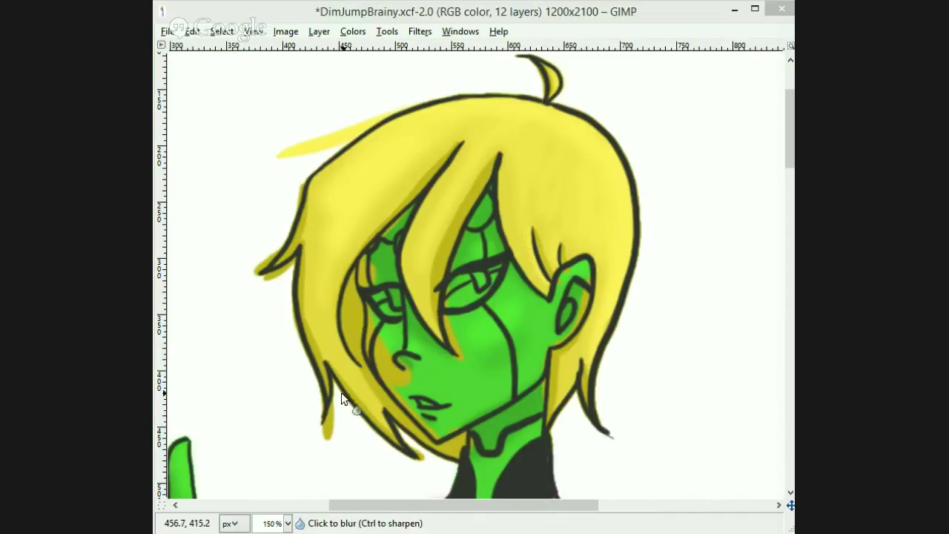
{"action": "mouse_move", "coordinate": [342, 394]}
{"action": "left_mouse_down"}
{"action": "mouse_move", "coordinate": [317, 158]}
{"action": "mouse_move", "coordinate": [459, 458]}
{"action": "left_mouse_up"}
{"action": "mouse_move", "coordinate": [415, 186]}
{"action": "left_mouse_down"}
{"action": "mouse_move", "coordinate": [447, 249]}
{"action": "mouse_move", "coordinate": [551, 289]}
{"action": "mouse_move", "coordinate": [559, 371]}
{"action": "left_mouse_up"}
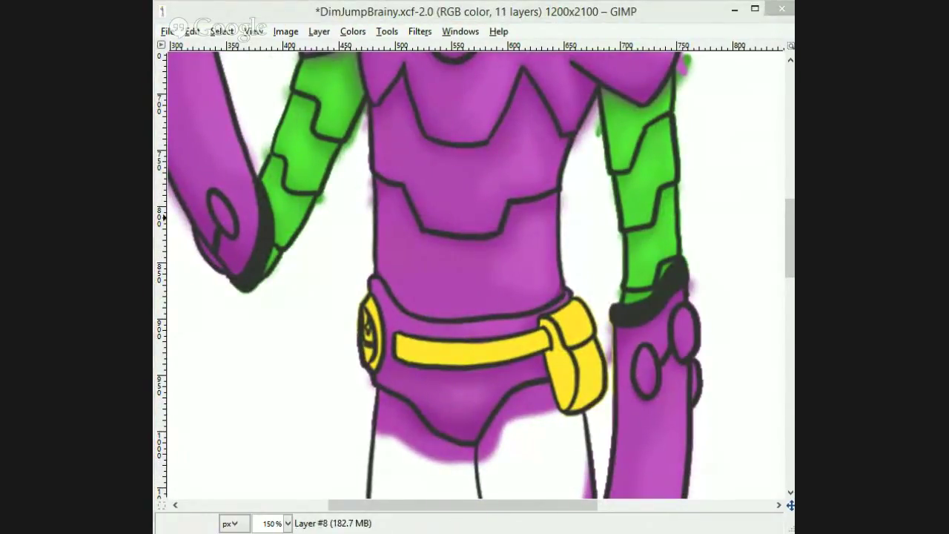
- Paint darker yellow shadows on the belt's buckle and pouch, and try a shadow along the strap before undoing it
{"action": "left_click_drag", "start_coordinate": [370, 362], "coordinate": [367, 315]}
{"action": "mouse_move", "coordinate": [559, 408]}
{"action": "left_mouse_down"}
{"action": "mouse_move", "coordinate": [551, 337]}
{"action": "mouse_move", "coordinate": [547, 353]}
{"action": "left_mouse_up"}
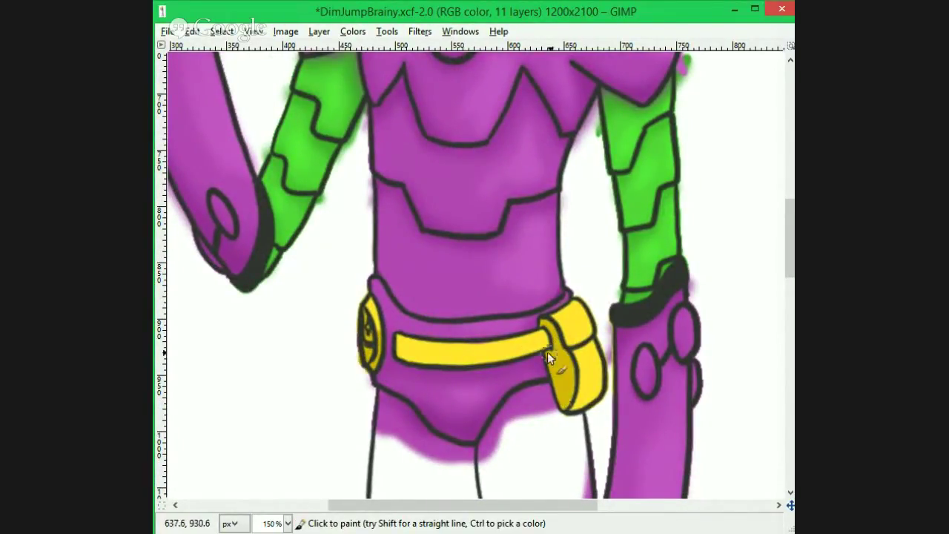
{"action": "left_click_drag", "start_coordinate": [600, 393], "coordinate": [597, 343]}
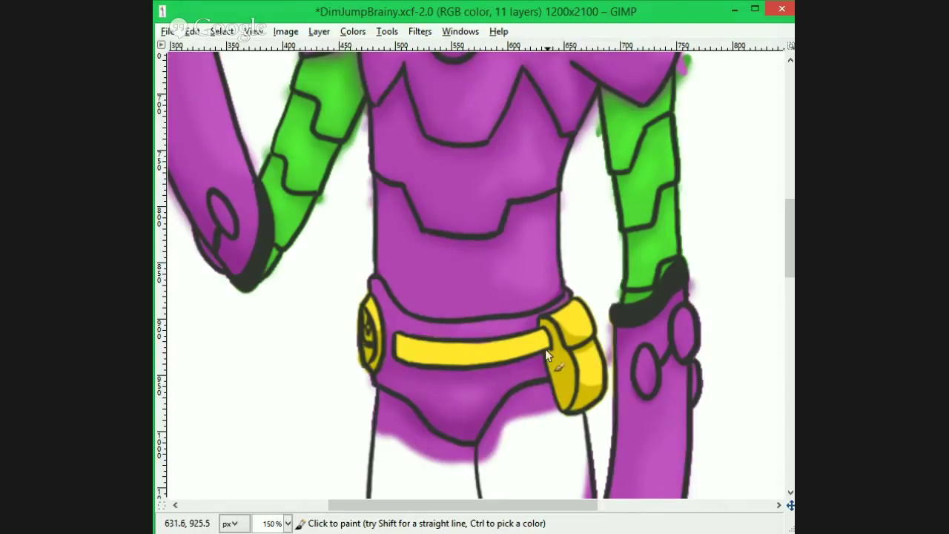
{"action": "mouse_move", "coordinate": [395, 353]}
{"action": "left_mouse_down"}
{"action": "mouse_move", "coordinate": [462, 368]}
{"action": "mouse_move", "coordinate": [573, 360]}
{"action": "mouse_move", "coordinate": [463, 368]}
{"action": "left_mouse_up"}
{"action": "key", "text": "ctrl+z"}
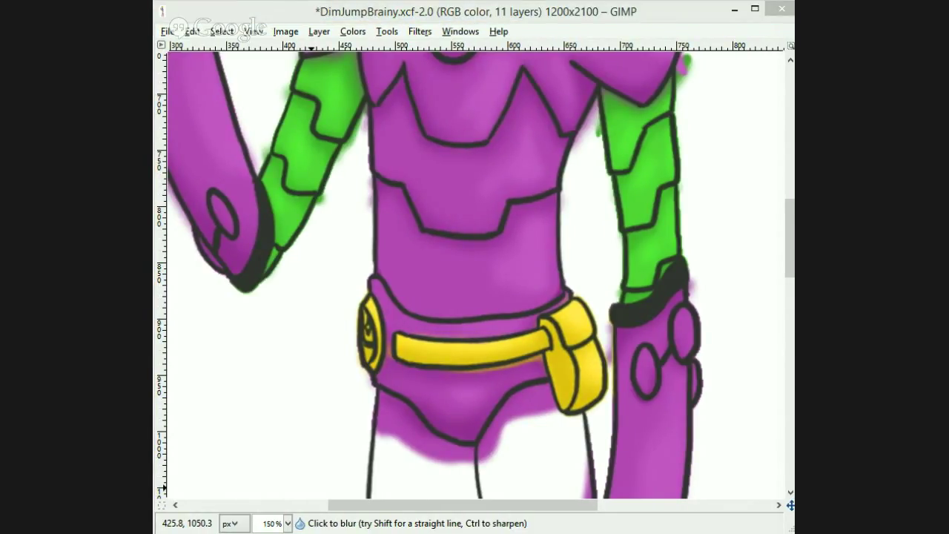
- Paint a whitish highlight on the light green oval gem in the middle of the chest
{"action": "mouse_move", "coordinate": [789, 252]}
{"action": "left_mouse_down"}
{"action": "mouse_move", "coordinate": [790, 159]}
{"action": "mouse_move", "coordinate": [758, 207]}
{"action": "mouse_move", "coordinate": [744, 307]}
{"action": "mouse_move", "coordinate": [749, 348]}
{"action": "left_mouse_up"}
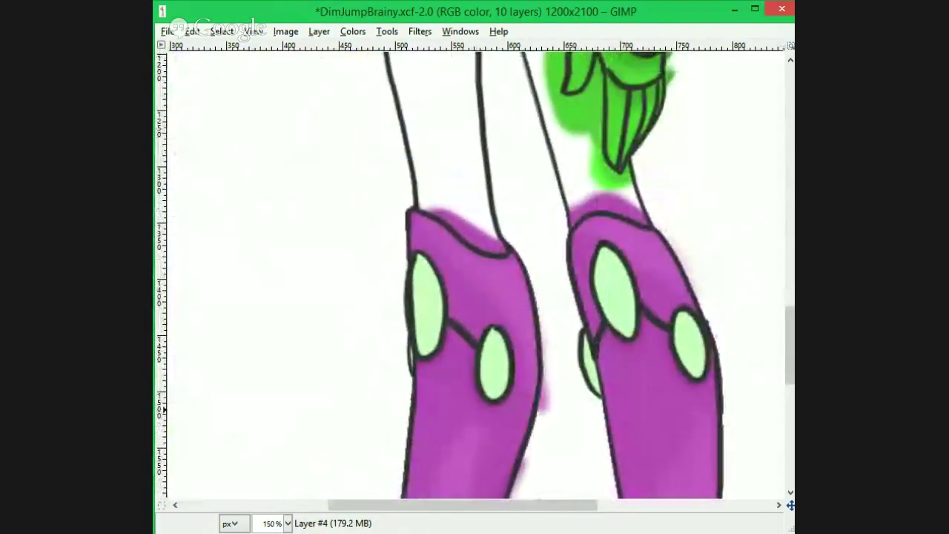
{"action": "left_click", "coordinate": [419, 31]}
{"action": "mouse_move", "coordinate": [436, 103]}
{"action": "left_click", "coordinate": [646, 118]}
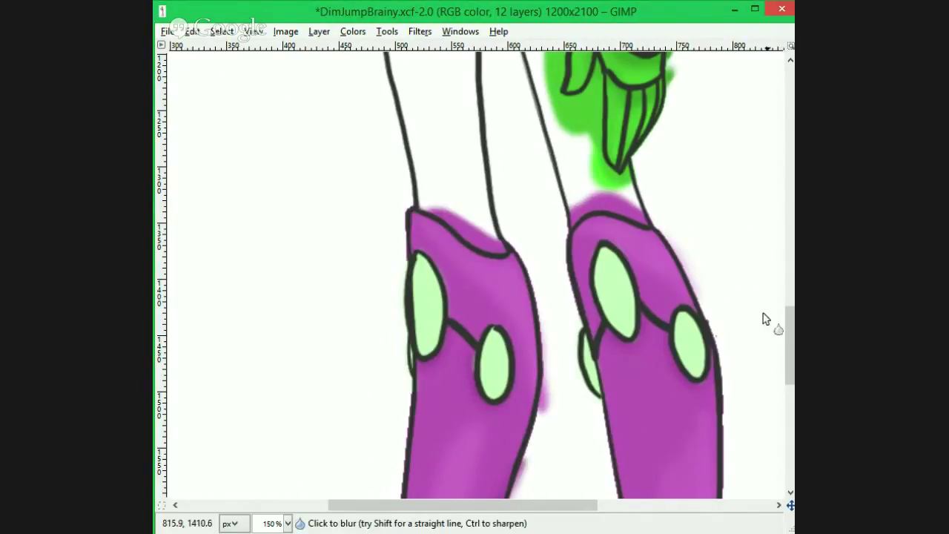
{"action": "scroll", "coordinate": [763, 318], "scroll_direction": "up", "scroll_amount": 10}
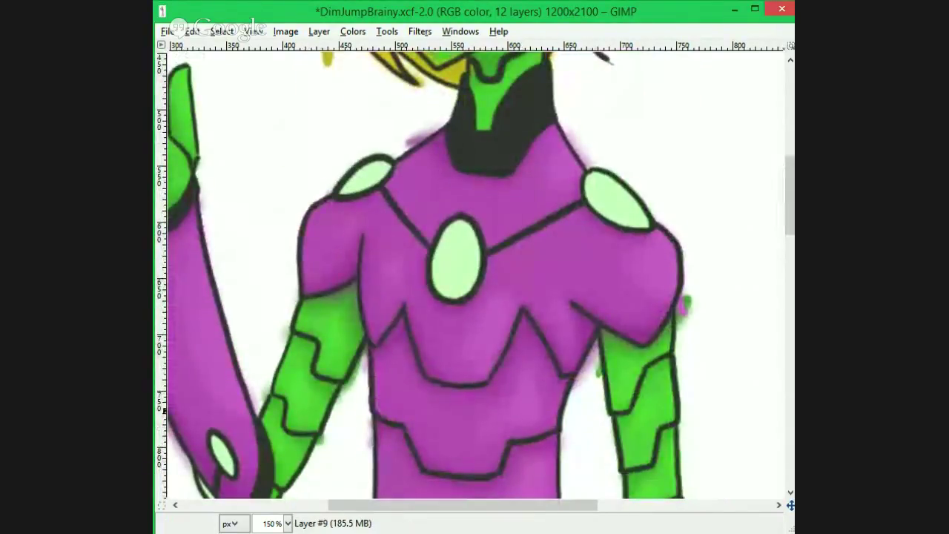
{"action": "key", "text": "alt+r"}
{"action": "key", "text": "Return"}
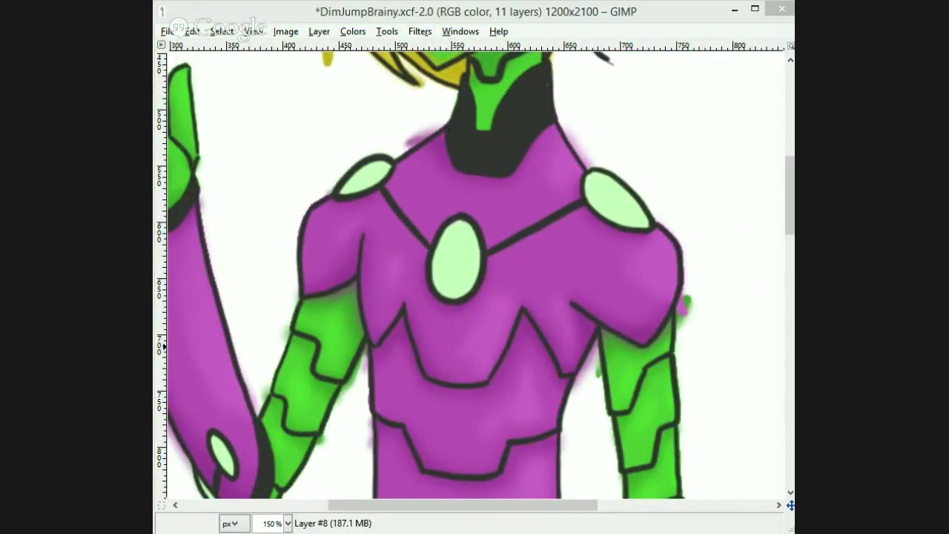
{"action": "left_click_drag", "start_coordinate": [460, 231], "coordinate": [467, 264]}
- Add whitish highlights to the light green gems on the forehead and boots
{"action": "scroll", "coordinate": [770, 264], "scroll_direction": "up", "scroll_amount": 6}
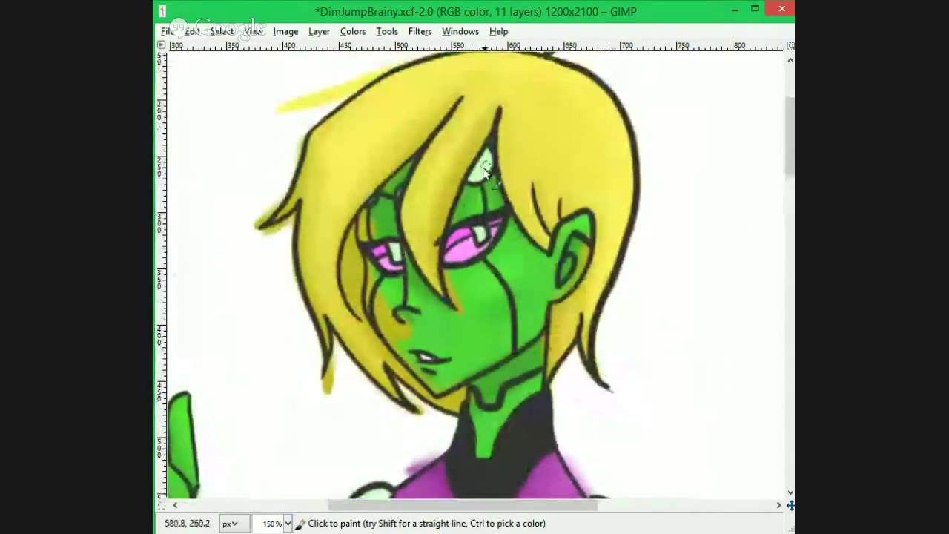
{"action": "scroll", "coordinate": [685, 240], "scroll_direction": "down", "scroll_amount": 12}
{"action": "scroll", "coordinate": [651, 314], "scroll_direction": "up", "scroll_amount": 5}
{"action": "scroll", "coordinate": [651, 314], "scroll_direction": "left", "scroll_amount": 1}
{"action": "left_click_drag", "start_coordinate": [788, 223], "coordinate": [788, 378]}
{"action": "left_click_drag", "start_coordinate": [474, 505], "coordinate": [540, 505]}
{"action": "left_click_drag", "start_coordinate": [789, 361], "coordinate": [789, 348]}
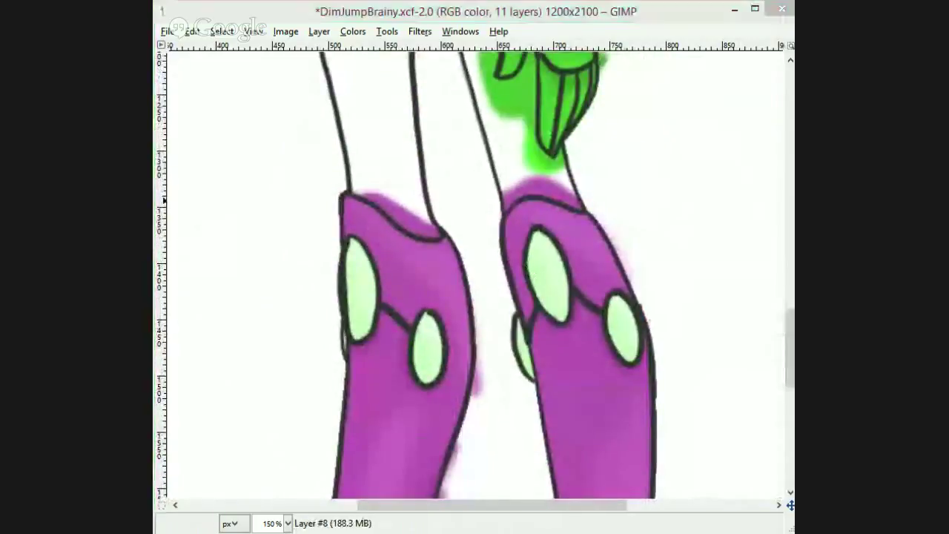
- Blur the whitish highlights on the chest, shoulder and palm gems
{"action": "scroll", "coordinate": [607, 296], "scroll_direction": "up", "scroll_amount": 10}
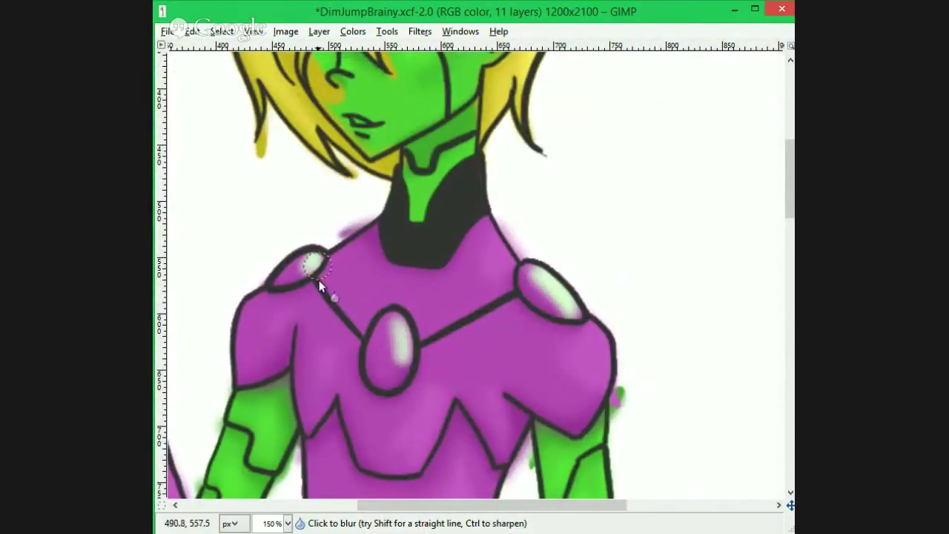
{"action": "left_click_drag", "start_coordinate": [475, 505], "coordinate": [342, 505]}
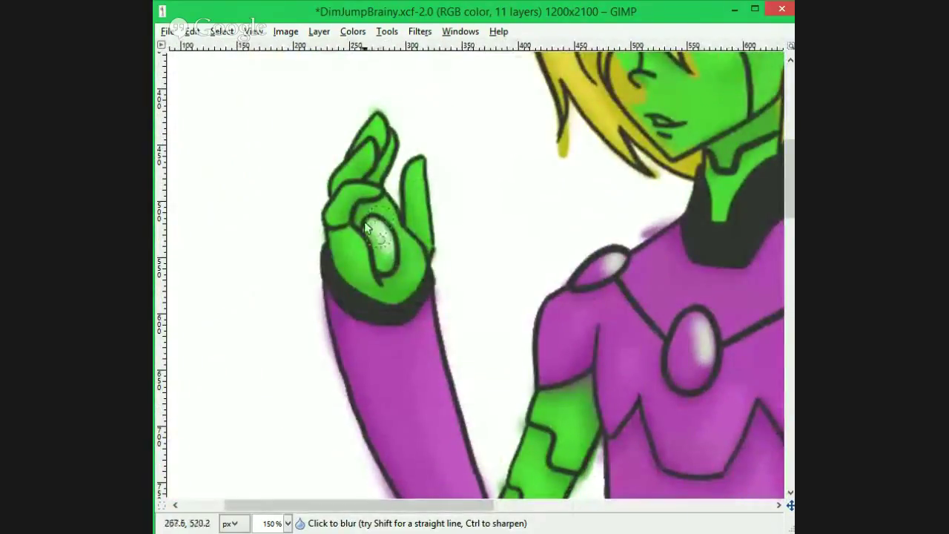
{"action": "left_click_drag", "start_coordinate": [788, 185], "coordinate": [788, 139]}
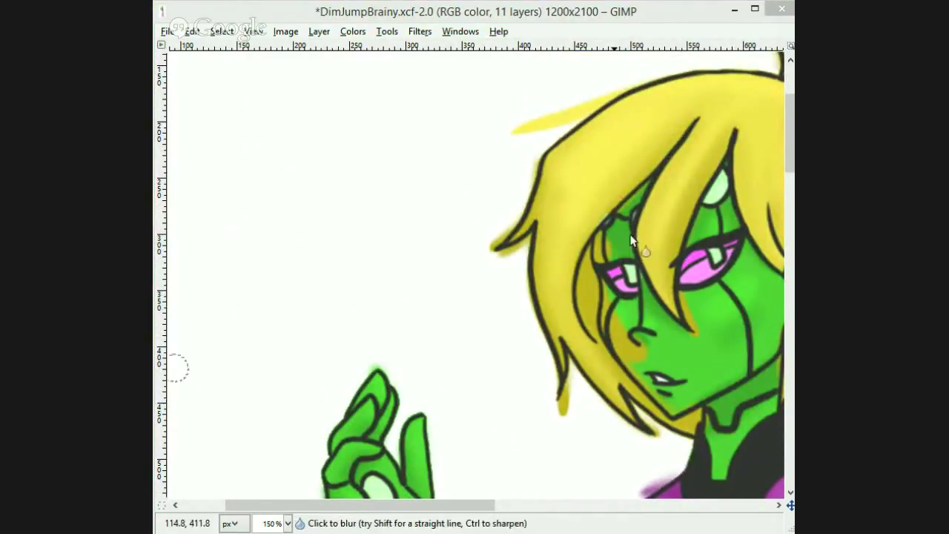
{"action": "left_click_drag", "start_coordinate": [360, 505], "coordinate": [461, 505]}
{"action": "left_click_drag", "start_coordinate": [790, 134], "coordinate": [789, 280]}
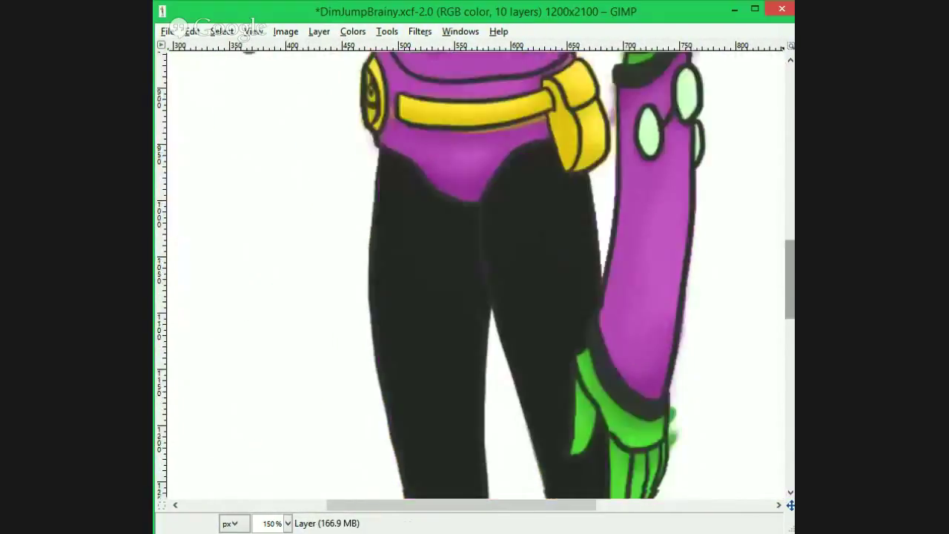
- Select the background around the figure with Fuzzy Select and clear the colour spilling outside the outlines
{"action": "scroll", "coordinate": [474, 274], "scroll_direction": "up", "scroll_amount": 10}
{"action": "scroll", "coordinate": [401, 311], "scroll_direction": "down", "scroll_amount": 6}
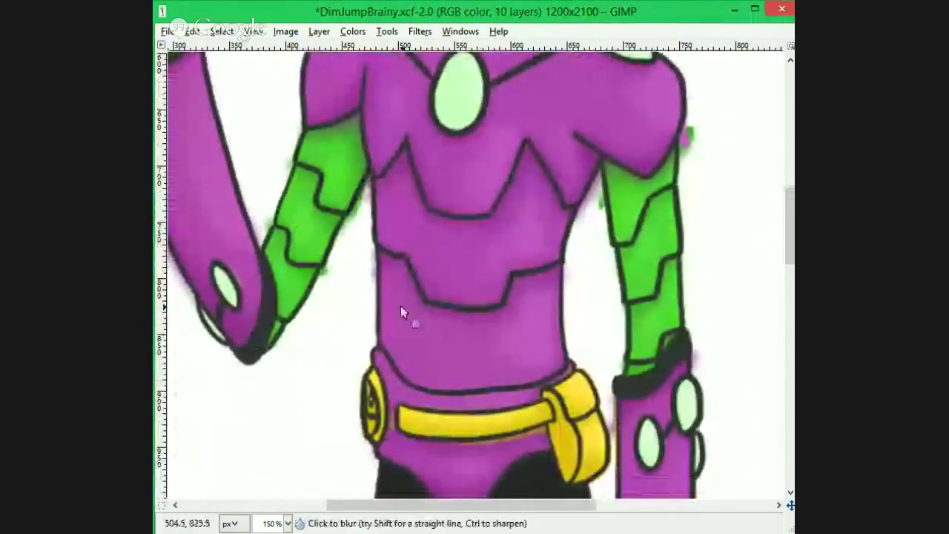
{"action": "scroll", "coordinate": [400, 311], "scroll_direction": "down", "scroll_amount": 3}
{"action": "left_click", "coordinate": [375, 126]}
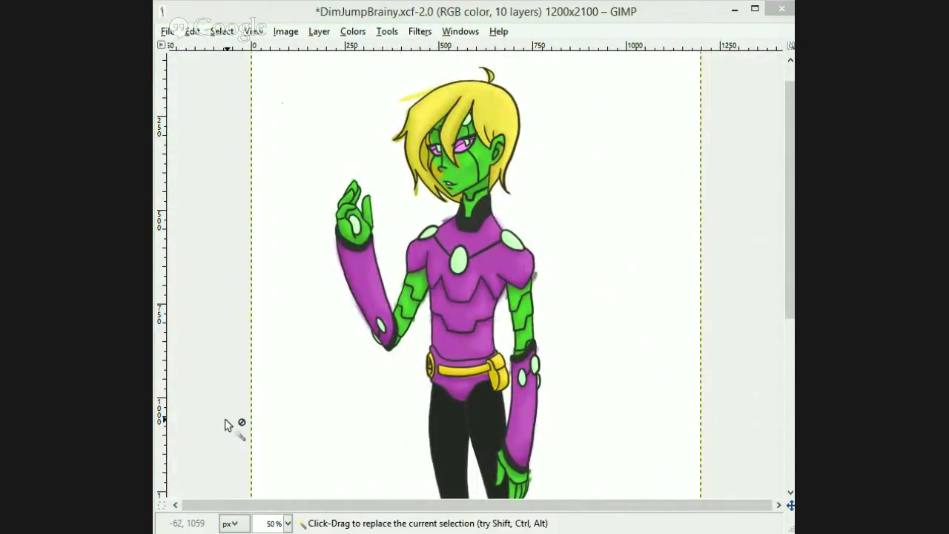
{"action": "scroll", "coordinate": [504, 204], "scroll_direction": "down", "scroll_amount": 5}
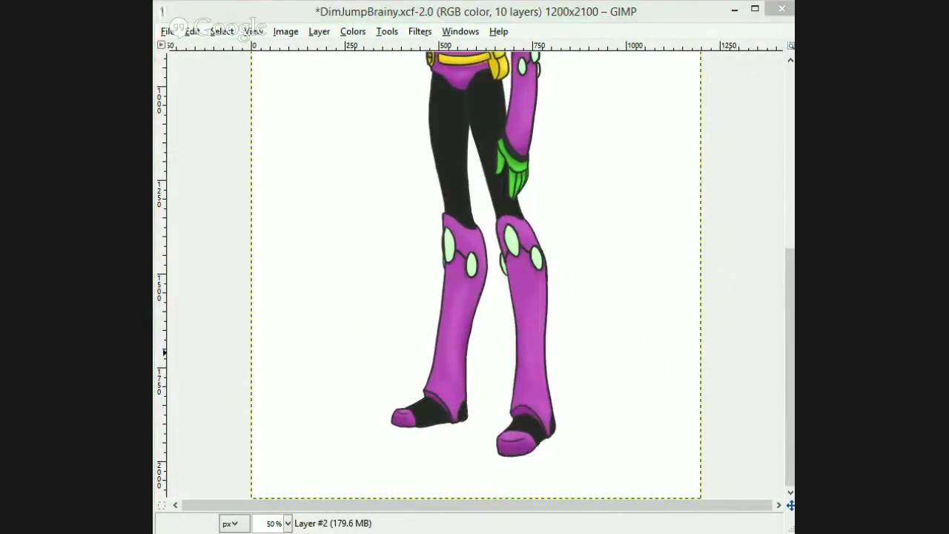
- Erase the colour overspill where the green upper arms meet the purple shoulder pieces
{"action": "key", "text": "2"}
{"action": "scroll", "coordinate": [482, 207], "scroll_direction": "up", "scroll_amount": 15}
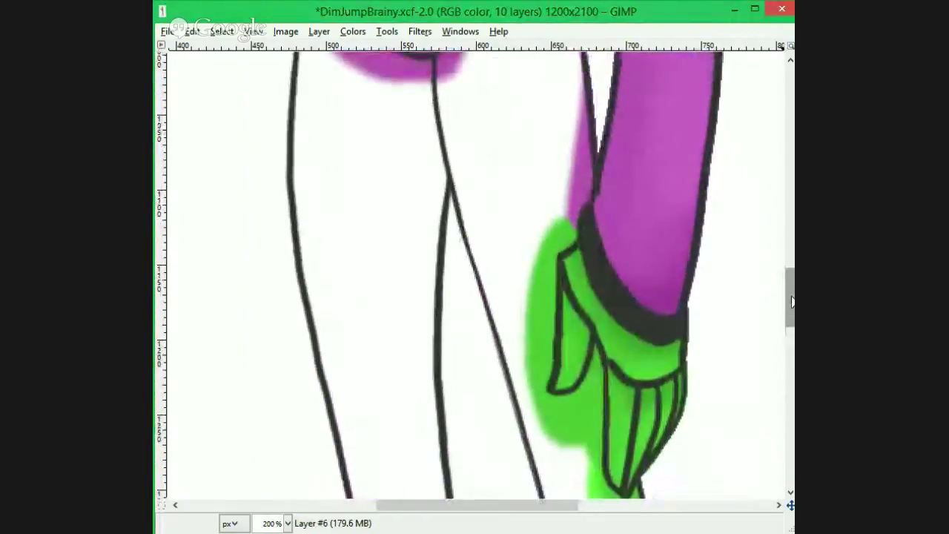
{"action": "key", "text": "shift+e"}
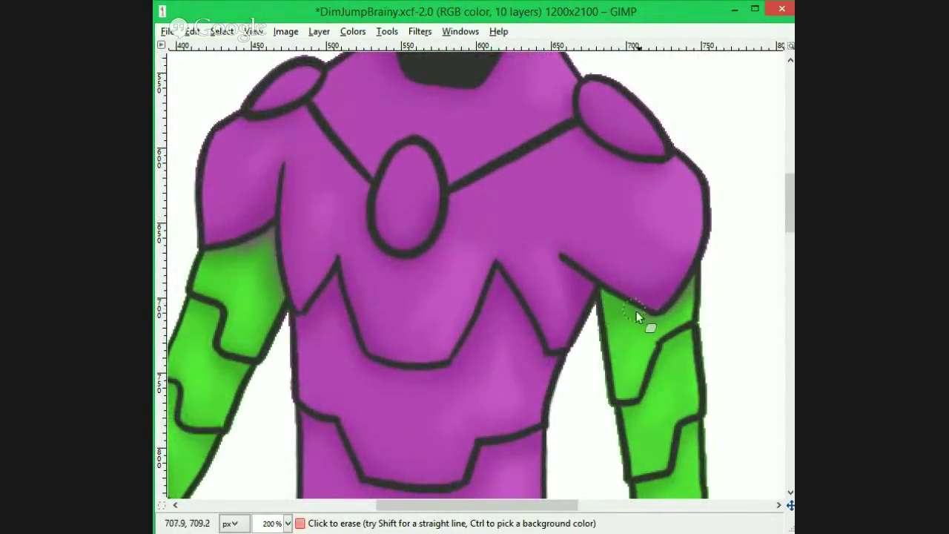
{"action": "scroll", "coordinate": [430, 251], "scroll_direction": "left", "scroll_amount": 5}
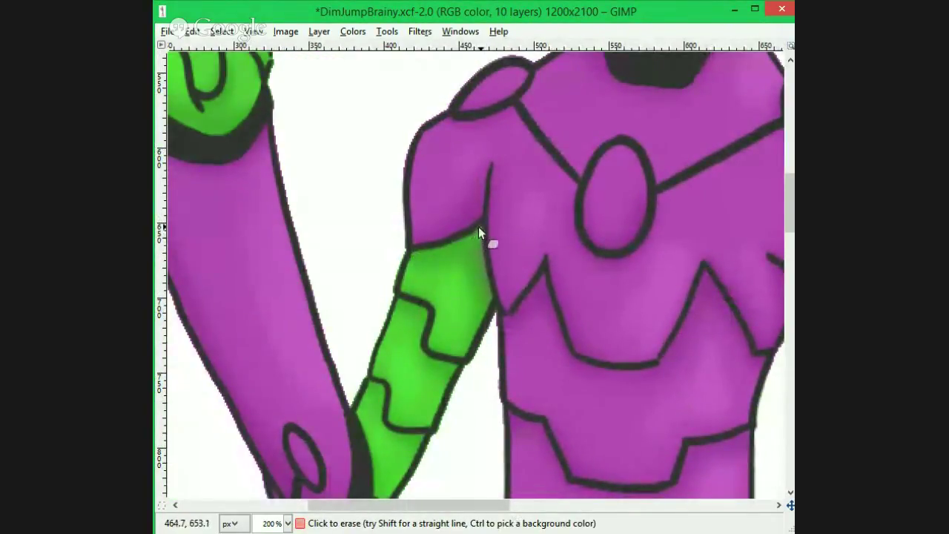
- Erase the yellow spilling onto the green face beside the hair and around the belt strap and pouch
{"action": "left_click_drag", "start_coordinate": [427, 506], "coordinate": [382, 507]}
{"action": "left_click_drag", "start_coordinate": [791, 208], "coordinate": [790, 178]}
{"action": "left_click_drag", "start_coordinate": [445, 505], "coordinate": [550, 506]}
{"action": "left_click_drag", "start_coordinate": [790, 177], "coordinate": [790, 250]}
{"action": "scroll", "coordinate": [440, 278], "scroll_direction": "up", "scroll_amount": 10}
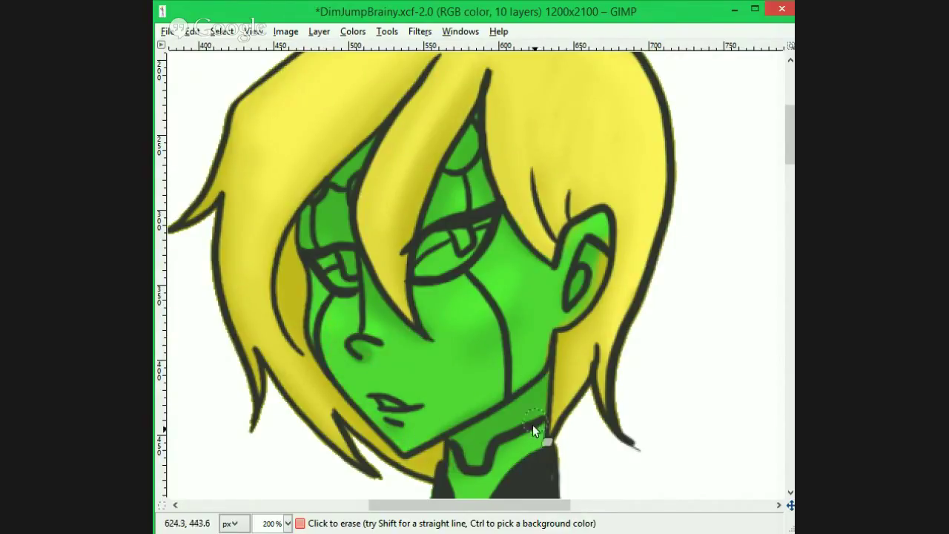
{"action": "scroll", "coordinate": [430, 437], "scroll_direction": "down", "scroll_amount": 10}
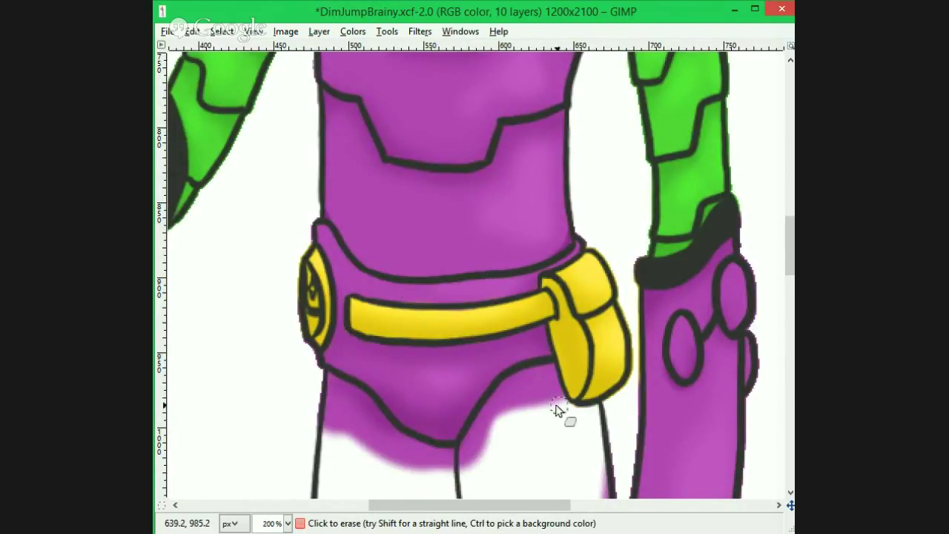
{"action": "left_click_drag", "start_coordinate": [790, 244], "coordinate": [771, 257]}
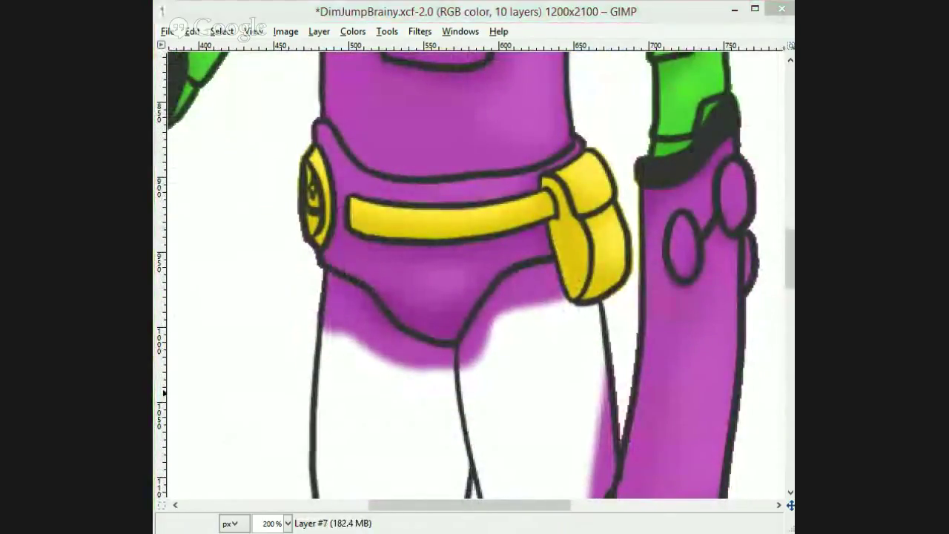
- Inspect the head, belt, torso and lowered forearm for remaining colour overspill around the line art
{"action": "scroll", "coordinate": [518, 244], "scroll_direction": "up", "scroll_amount": 8}
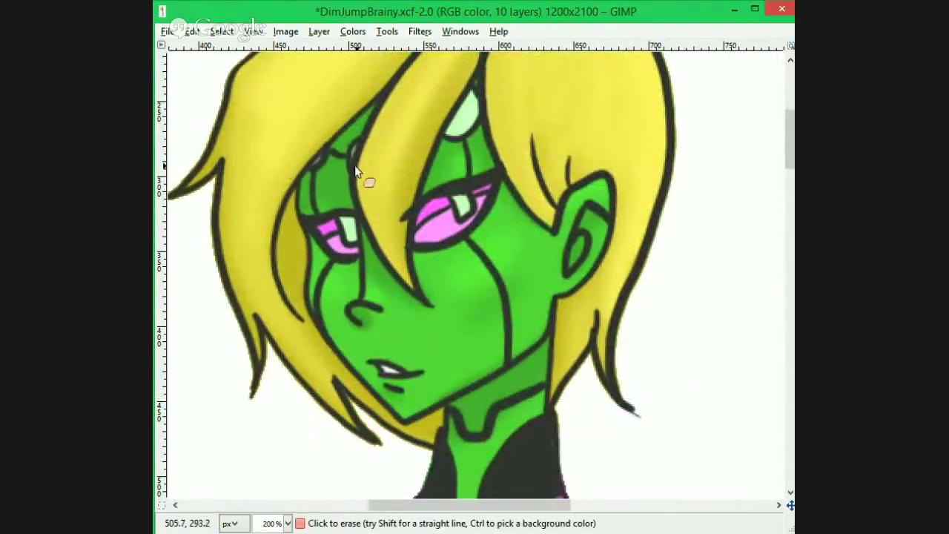
{"action": "scroll", "coordinate": [653, 299], "scroll_direction": "down", "scroll_amount": 8}
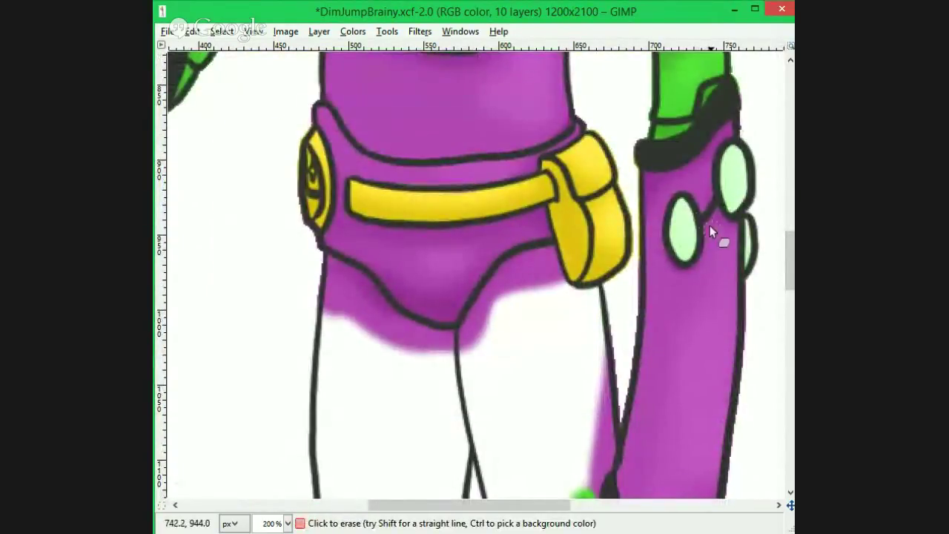
{"action": "left_click_drag", "start_coordinate": [791, 505], "coordinate": [792, 532]}
{"action": "scroll", "coordinate": [790, 347], "scroll_direction": "up", "scroll_amount": 5}
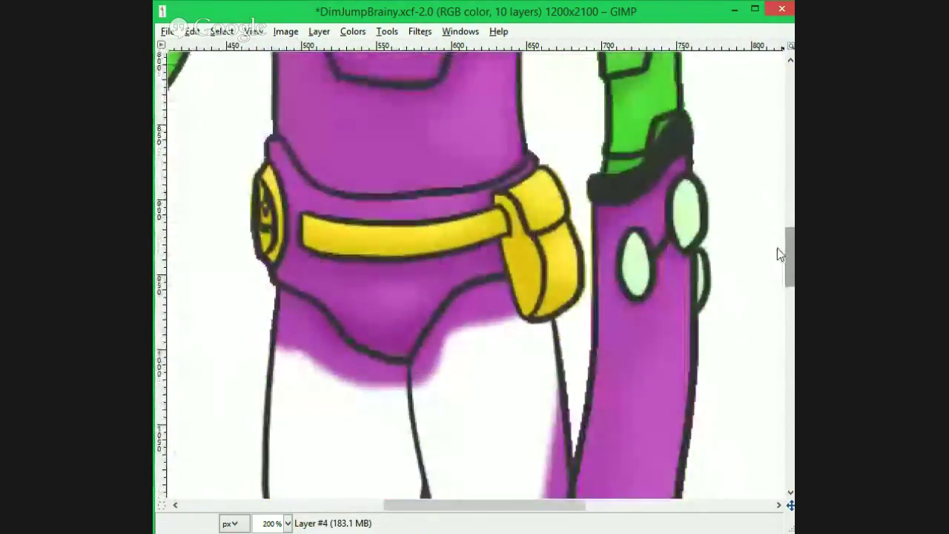
{"action": "scroll", "coordinate": [790, 209], "scroll_direction": "up", "scroll_amount": 4}
{"action": "left_click_drag", "start_coordinate": [790, 210], "coordinate": [789, 166]}
{"action": "left_click_drag", "start_coordinate": [544, 505], "coordinate": [508, 505]}
{"action": "mouse_move", "coordinate": [789, 165]}
{"action": "left_mouse_down"}
{"action": "mouse_move", "coordinate": [789, 140]}
{"action": "mouse_move", "coordinate": [790, 249]}
{"action": "left_mouse_up"}
- Select the background with Fuzzy Select and check the whole figure for remaining overspill
{"action": "left_click", "coordinate": [270, 180]}
{"action": "scroll", "coordinate": [346, 363], "scroll_direction": "down", "scroll_amount": 6}
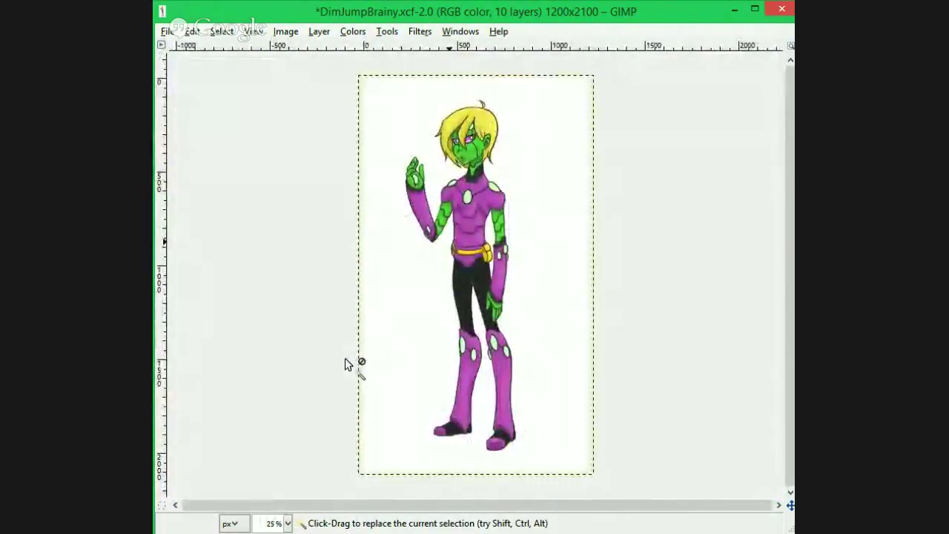
{"action": "scroll", "coordinate": [345, 364], "scroll_direction": "up", "scroll_amount": 1}
{"action": "left_click_drag", "start_coordinate": [790, 288], "coordinate": [790, 258]}
{"action": "left_click", "coordinate": [285, 32]}
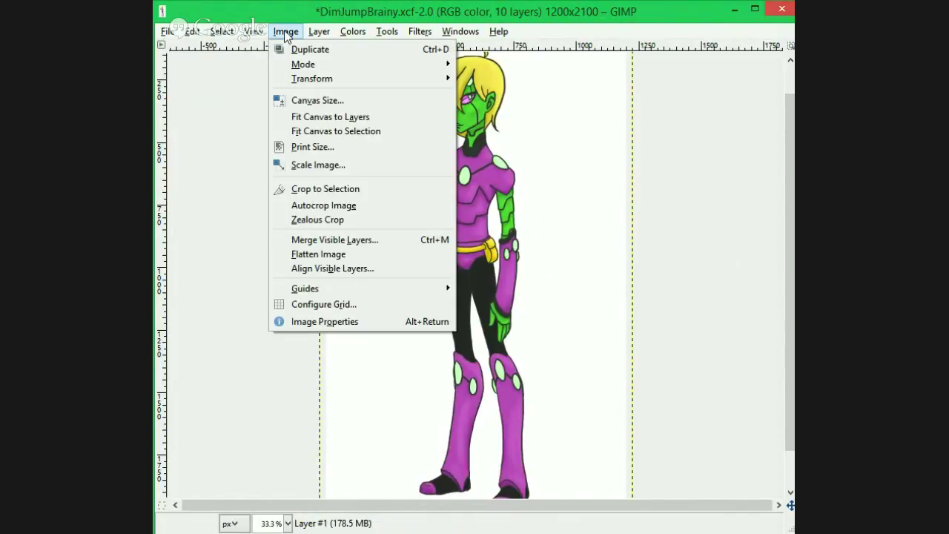
{"action": "key", "text": "plus"}
{"action": "scroll", "coordinate": [460, 169], "scroll_direction": "up", "scroll_amount": 2}
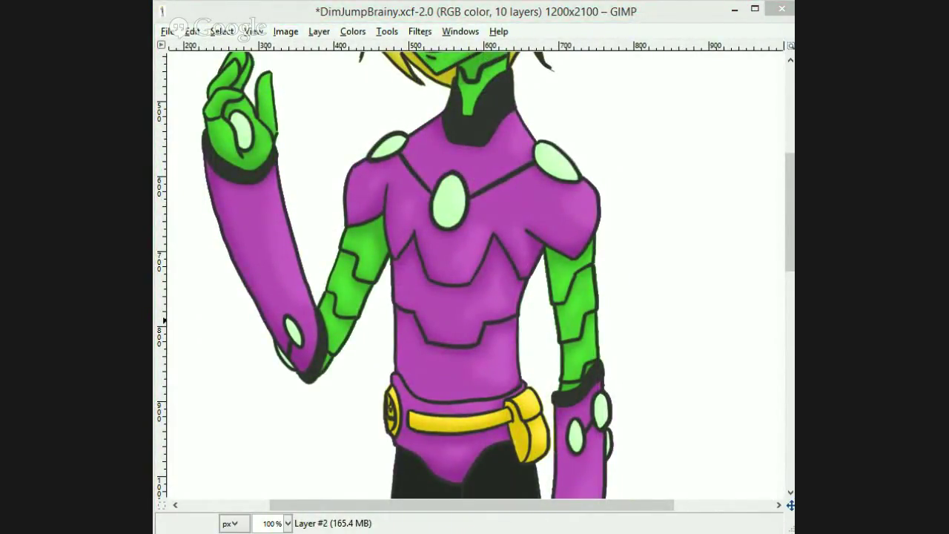
- Repaint the outlines around the dark grey leggings and lowered wrist in a darker black
{"action": "left_click_drag", "start_coordinate": [789, 255], "coordinate": [768, 348]}
{"action": "left_click", "coordinate": [537, 284]}
{"action": "left_click_drag", "start_coordinate": [788, 281], "coordinate": [753, 267]}
{"action": "mouse_move", "coordinate": [403, 164]}
{"action": "left_mouse_down"}
{"action": "mouse_move", "coordinate": [390, 188]}
{"action": "mouse_move", "coordinate": [460, 441]}
{"action": "mouse_move", "coordinate": [462, 200]}
{"action": "mouse_move", "coordinate": [543, 251]}
{"action": "left_mouse_up"}
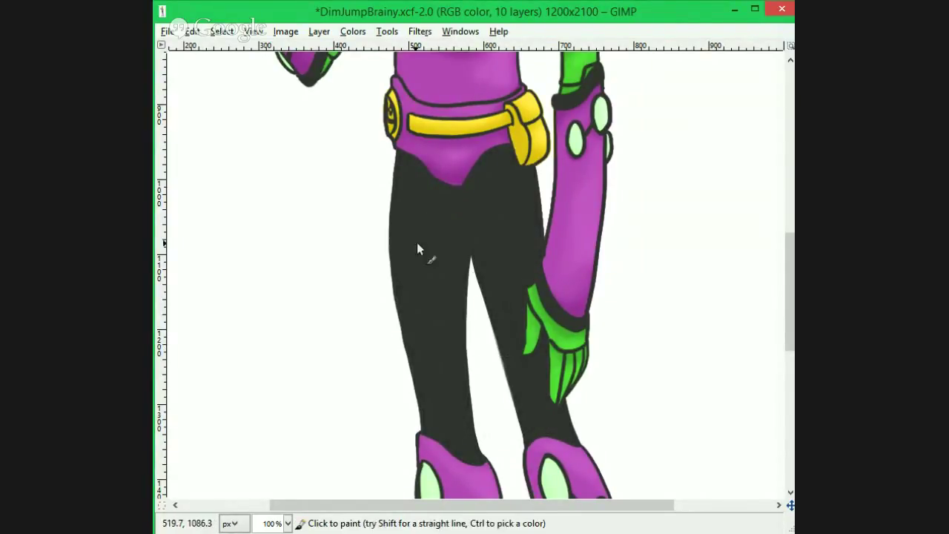
{"action": "key", "text": "o"}
{"action": "key", "text": "ctrl+z"}
{"action": "left_click", "coordinate": [509, 236]}
{"action": "key", "text": "ctrl+y"}
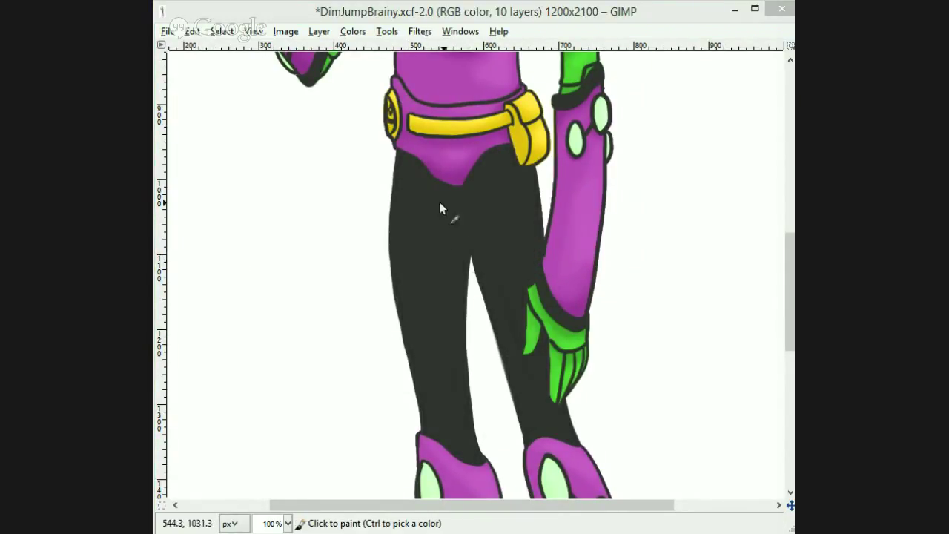
{"action": "left_click_drag", "start_coordinate": [575, 363], "coordinate": [554, 299]}
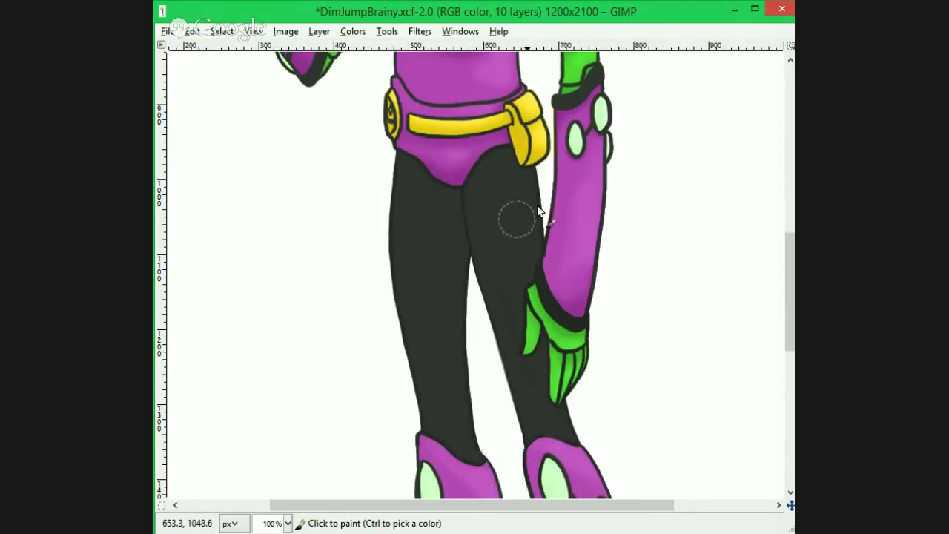
- Darken the remaining black outlines on the boots, torso, arms and head with a larger brush
{"action": "scroll", "coordinate": [496, 474], "scroll_direction": "down", "scroll_amount": 5}
{"action": "scroll", "coordinate": [585, 481], "scroll_direction": "up", "scroll_amount": 1}
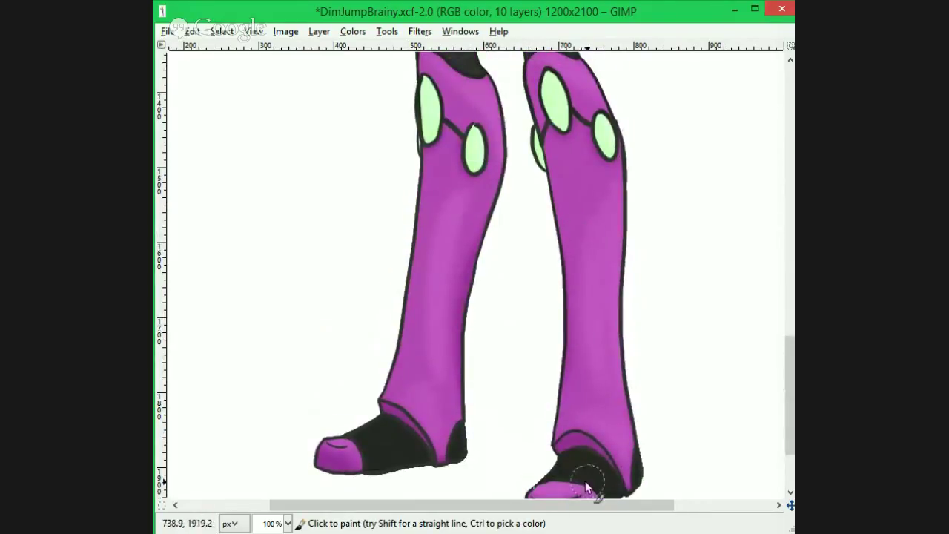
{"action": "scroll", "coordinate": [519, 414], "scroll_direction": "down", "scroll_amount": 2}
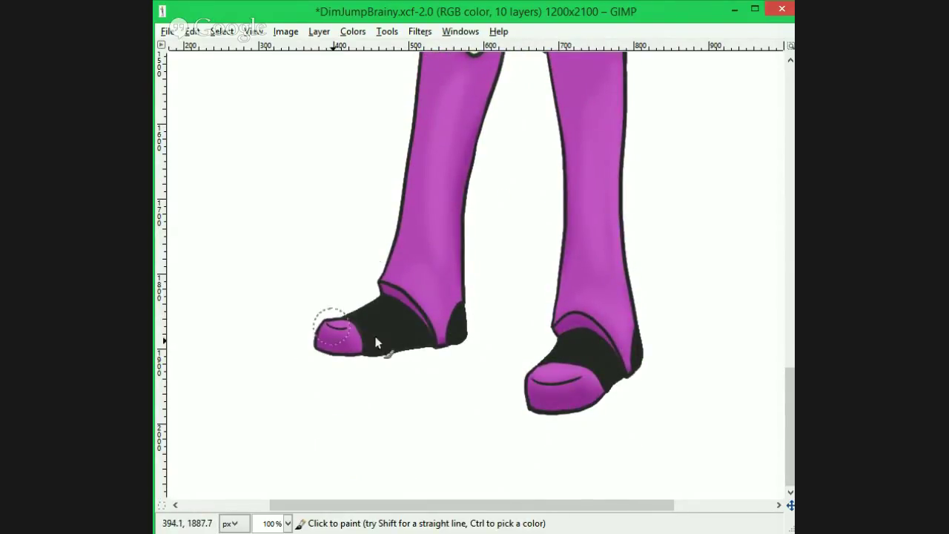
{"action": "left_click_drag", "start_coordinate": [787, 390], "coordinate": [784, 304]}
{"action": "scroll", "coordinate": [407, 335], "scroll_direction": "up", "scroll_amount": 5}
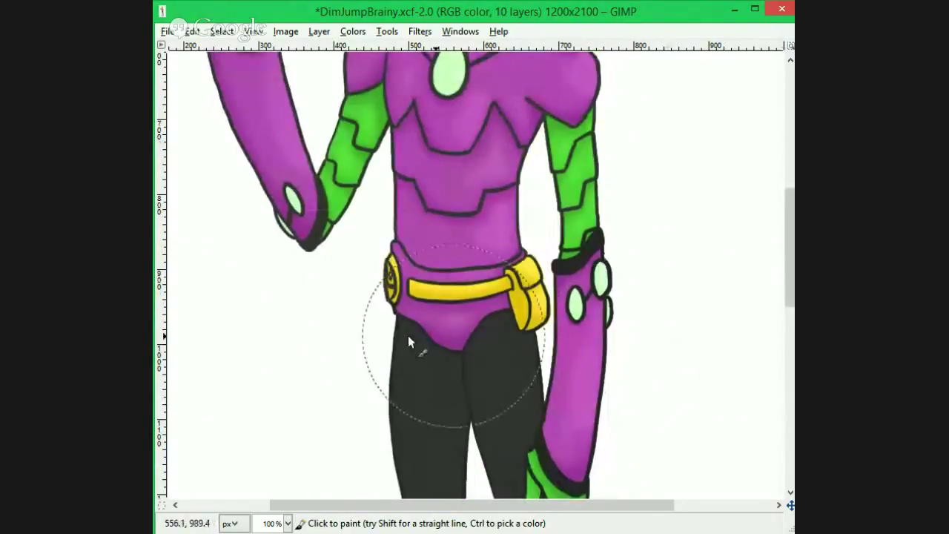
{"action": "left_click_drag", "start_coordinate": [787, 233], "coordinate": [787, 165]}
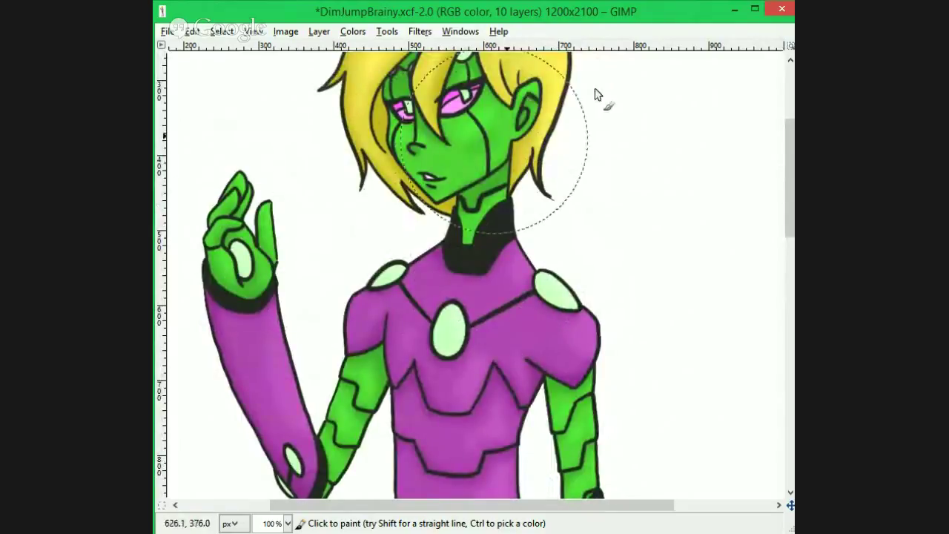
{"action": "left_click_drag", "start_coordinate": [788, 201], "coordinate": [786, 352]}
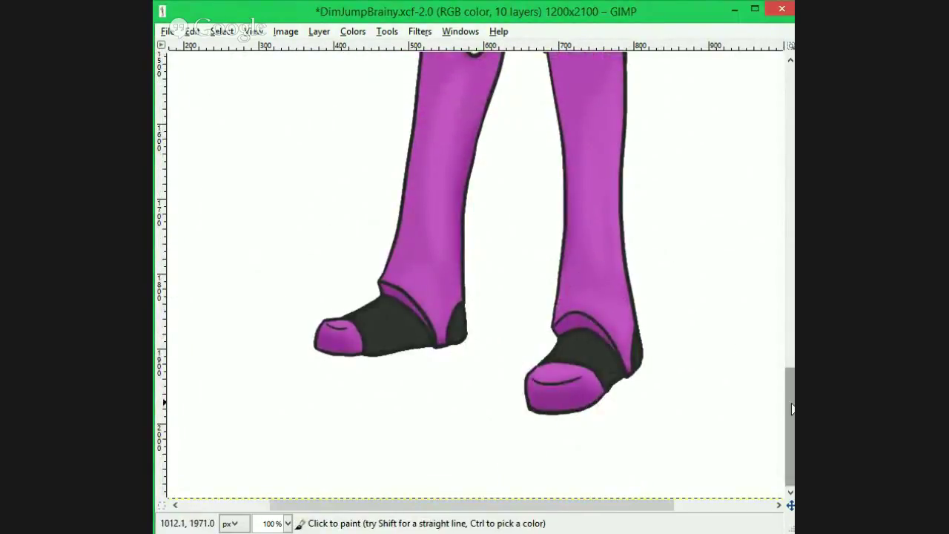
{"action": "left_click_drag", "start_coordinate": [791, 409], "coordinate": [792, 120]}
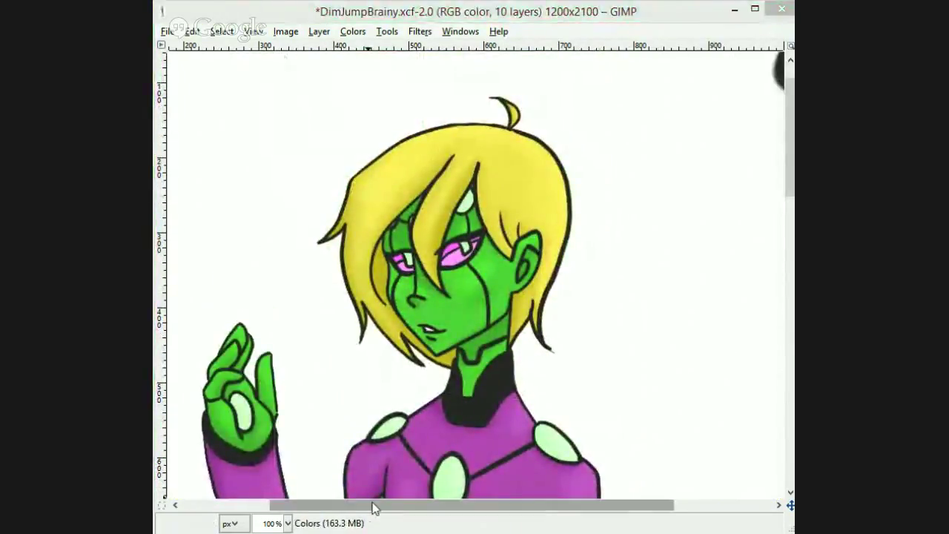
- Save the drawing and add an eleventh layer for coloured line art
{"action": "left_click_drag", "start_coordinate": [375, 506], "coordinate": [476, 506]}
{"action": "left_click_drag", "start_coordinate": [789, 126], "coordinate": [790, 161]}
{"action": "left_click_drag", "start_coordinate": [509, 505], "coordinate": [370, 508]}
{"action": "left_click", "coordinate": [169, 31]}
{"action": "left_click", "coordinate": [188, 157]}
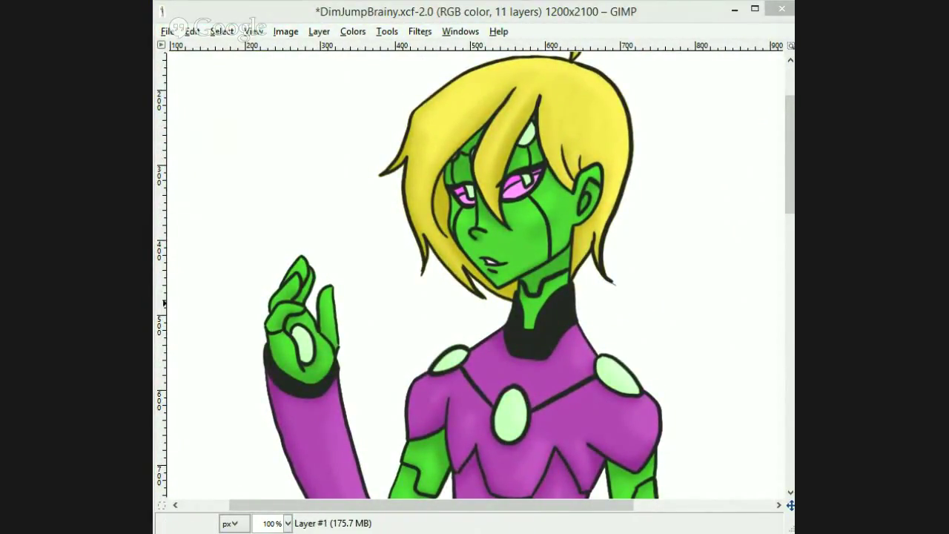
- Paint the lines around the forehead gems and eye highlights bright light green on the C Lines layer
{"action": "scroll", "coordinate": [767, 141], "scroll_direction": "right", "scroll_amount": 5}
{"action": "scroll", "coordinate": [766, 142], "scroll_direction": "up", "scroll_amount": 3}
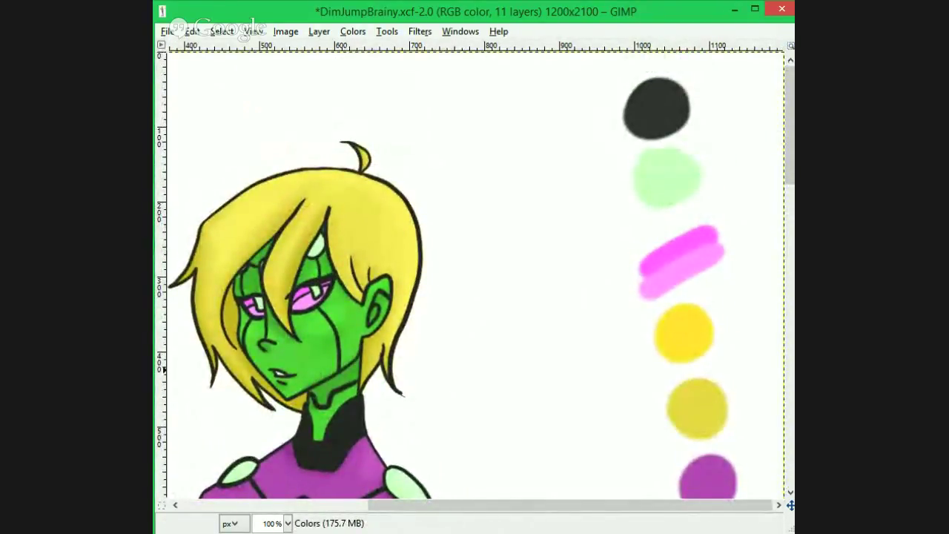
{"action": "left_click_drag", "start_coordinate": [441, 504], "coordinate": [347, 505]}
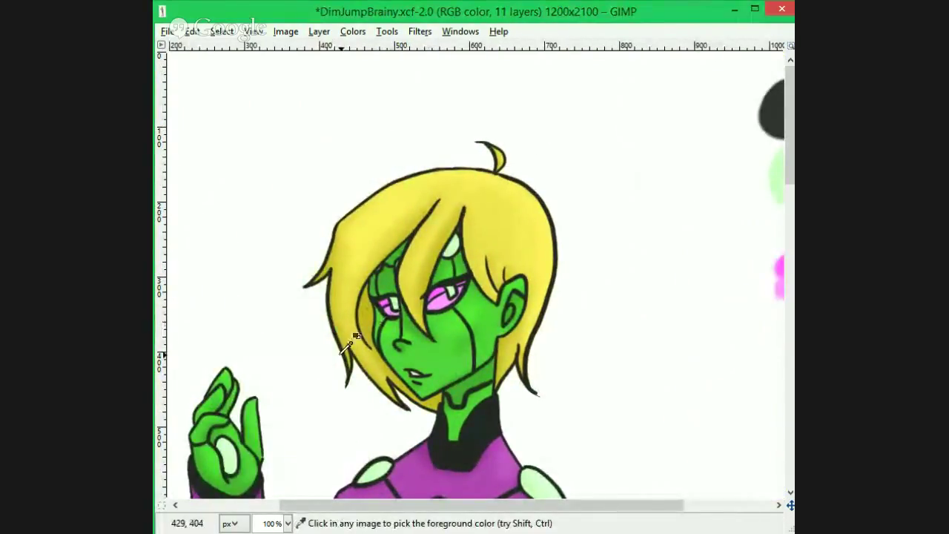
{"action": "scroll", "coordinate": [340, 354], "scroll_direction": "up", "scroll_amount": 2}
{"action": "left_click_drag", "start_coordinate": [534, 175], "coordinate": [570, 137]}
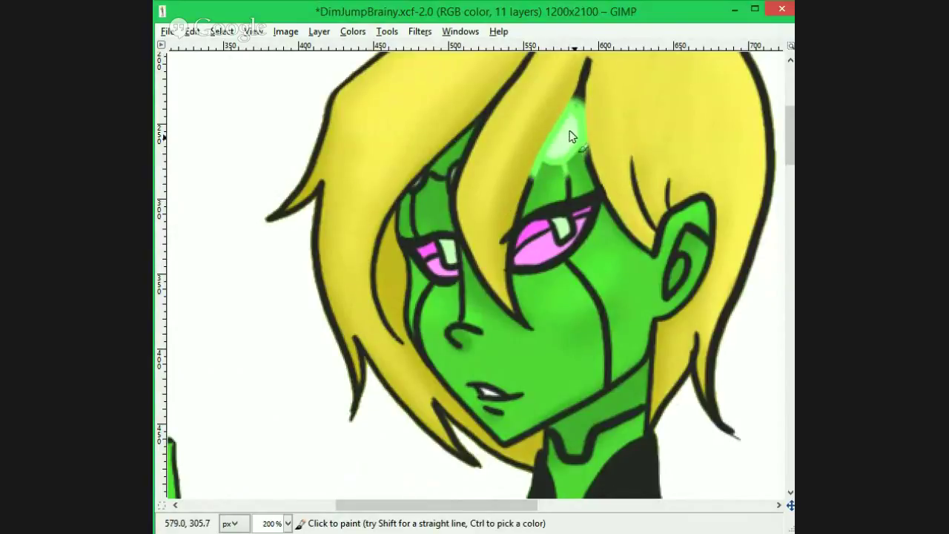
{"action": "key", "text": "ctrl+z"}
{"action": "left_click_drag", "start_coordinate": [445, 241], "coordinate": [449, 270]}
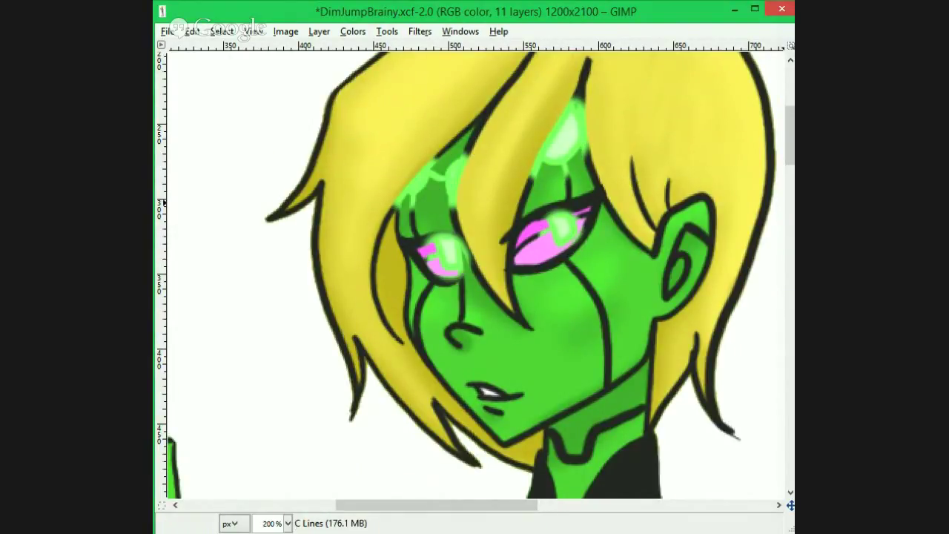
- Recolour the outlines of the chest, shoulder and palm gems bright light green
{"action": "left_click_drag", "start_coordinate": [790, 134], "coordinate": [790, 185]}
{"action": "left_click_drag", "start_coordinate": [531, 270], "coordinate": [526, 351]}
{"action": "left_click_drag", "start_coordinate": [444, 196], "coordinate": [363, 246]}
{"action": "mouse_move", "coordinate": [692, 222]}
{"action": "left_mouse_down"}
{"action": "mouse_move", "coordinate": [779, 289]}
{"action": "mouse_move", "coordinate": [771, 226]}
{"action": "left_mouse_up"}
{"action": "left_click_drag", "start_coordinate": [504, 505], "coordinate": [436, 505]}
{"action": "left_click_drag", "start_coordinate": [333, 178], "coordinate": [324, 221]}
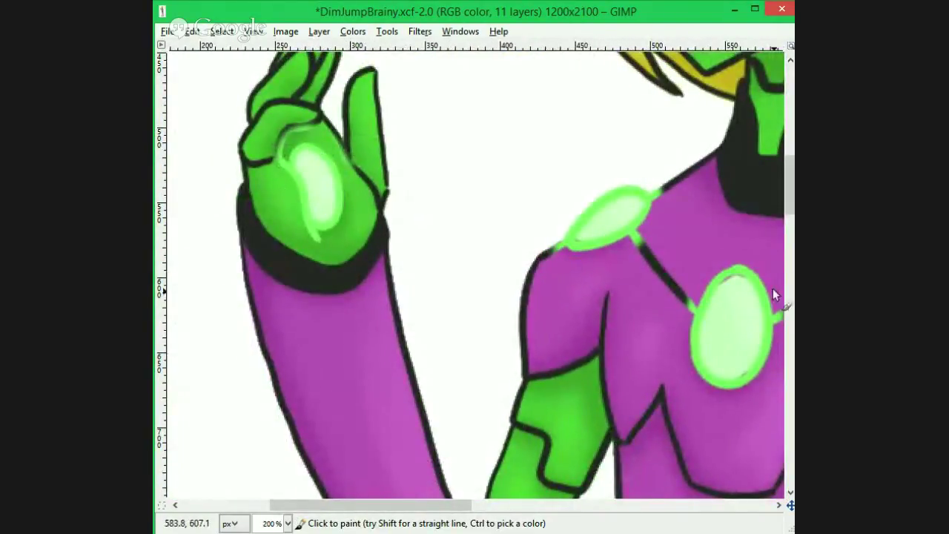
- Recolour the gem outlines and connecting lines on both forearms bright light green
{"action": "left_click_drag", "start_coordinate": [430, 505], "coordinate": [447, 505]}
{"action": "scroll", "coordinate": [464, 242], "scroll_direction": "down", "scroll_amount": 3}
{"action": "left_click_drag", "start_coordinate": [371, 251], "coordinate": [367, 341]}
{"action": "left_click_drag", "start_coordinate": [447, 505], "coordinate": [569, 504]}
{"action": "scroll", "coordinate": [601, 244], "scroll_direction": "down", "scroll_amount": 3}
{"action": "left_click_drag", "start_coordinate": [623, 152], "coordinate": [615, 77]}
{"action": "left_click_drag", "start_coordinate": [560, 118], "coordinate": [561, 181]}
- Recolour the knee gem outlines and connecting lines on both boots bright light green
{"action": "left_click_drag", "start_coordinate": [789, 265], "coordinate": [790, 356]}
{"action": "left_click_drag", "start_coordinate": [504, 141], "coordinate": [535, 252]}
{"action": "left_click_drag", "start_coordinate": [556, 215], "coordinate": [627, 308]}
{"action": "left_click_drag", "start_coordinate": [498, 326], "coordinate": [468, 269]}
{"action": "left_click_drag", "start_coordinate": [358, 249], "coordinate": [356, 337]}
{"action": "left_click_drag", "start_coordinate": [256, 156], "coordinate": [277, 233]}
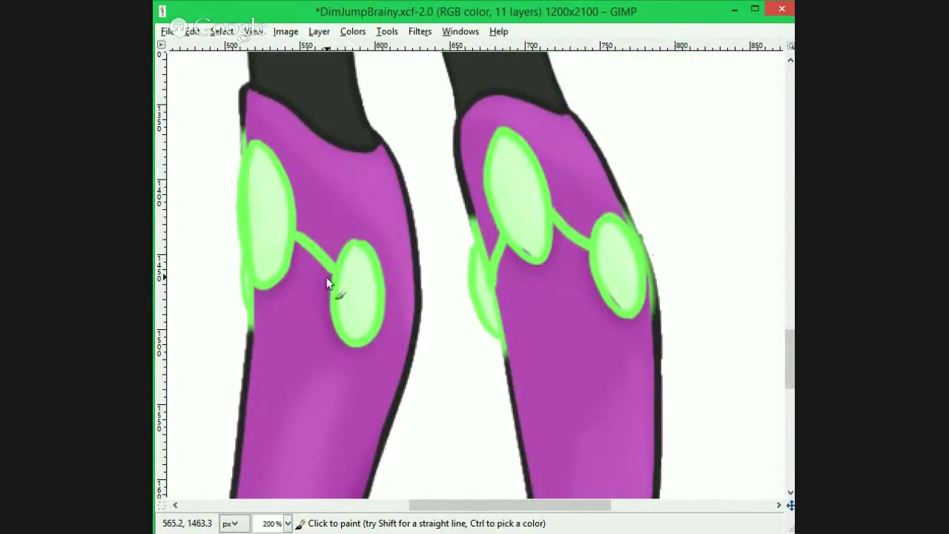
- Paint the outlines of the eyes, forehead, cheeks and ear in a medium green
{"action": "key", "text": "minus"}
{"action": "key", "text": "minus"}
{"action": "key", "text": "minus"}
{"action": "key", "text": "minus"}
{"action": "left_click_drag", "start_coordinate": [789, 326], "coordinate": [786, 147]}
{"action": "left_click", "coordinate": [658, 155]}
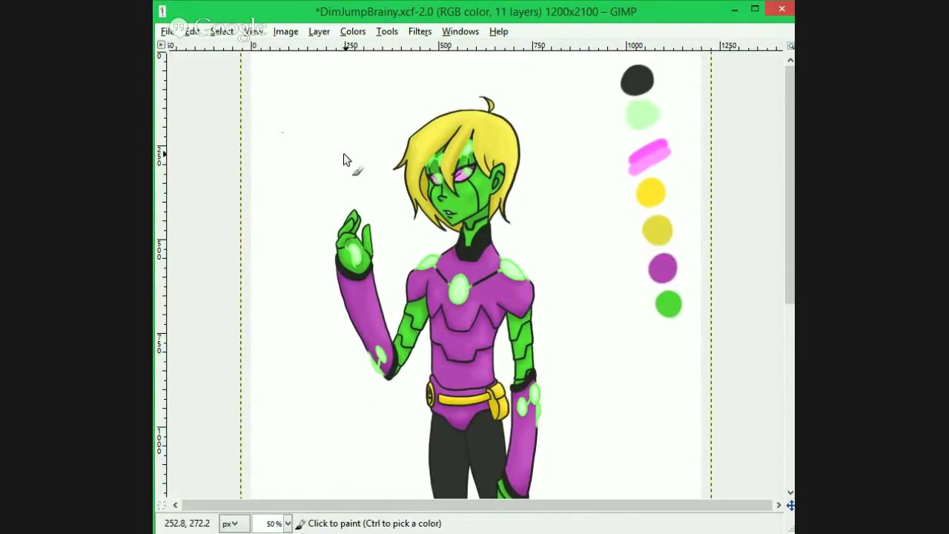
{"action": "key", "text": "plus"}
{"action": "key", "text": "plus"}
{"action": "key", "text": "plus"}
{"action": "key", "text": "plus"}
{"action": "left_click_drag", "start_coordinate": [353, 504], "coordinate": [427, 505]}
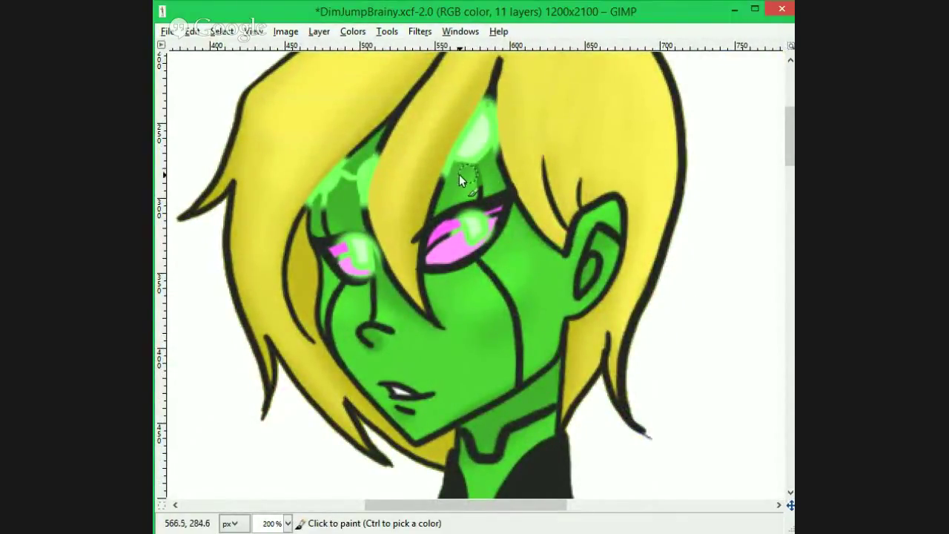
{"action": "left_click_drag", "start_coordinate": [473, 175], "coordinate": [441, 230]}
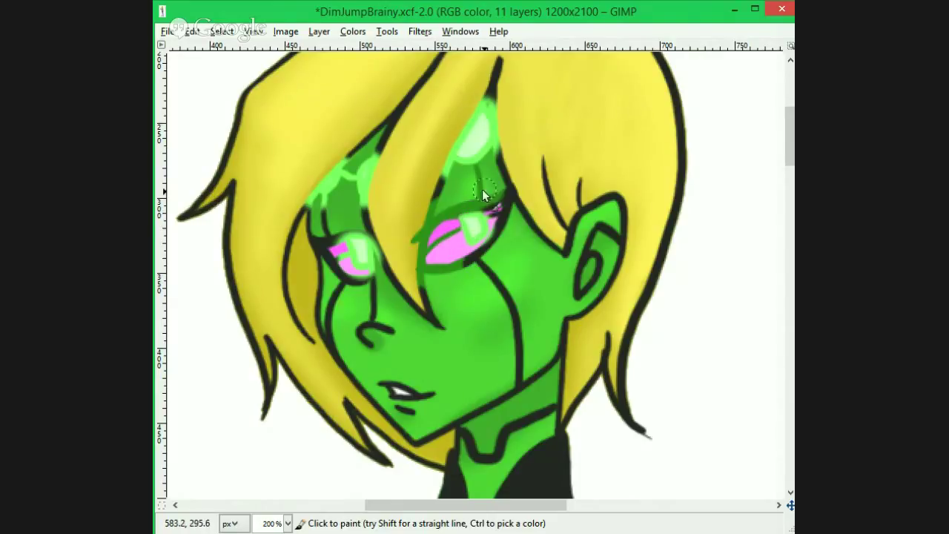
{"action": "left_click_drag", "start_coordinate": [568, 259], "coordinate": [508, 187]}
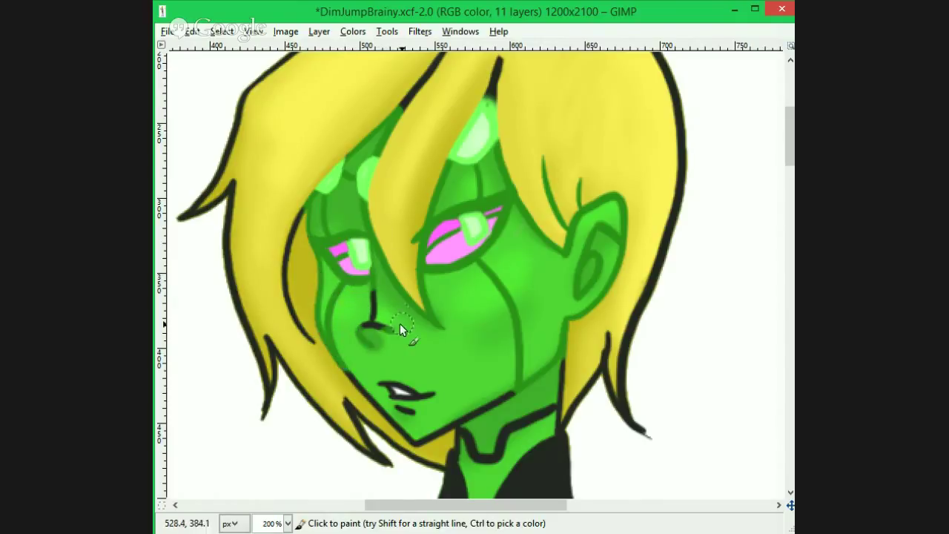
- Repaint the outlines of the jaw, neck and whole face in a darker green
{"action": "left_click_drag", "start_coordinate": [353, 382], "coordinate": [509, 403]}
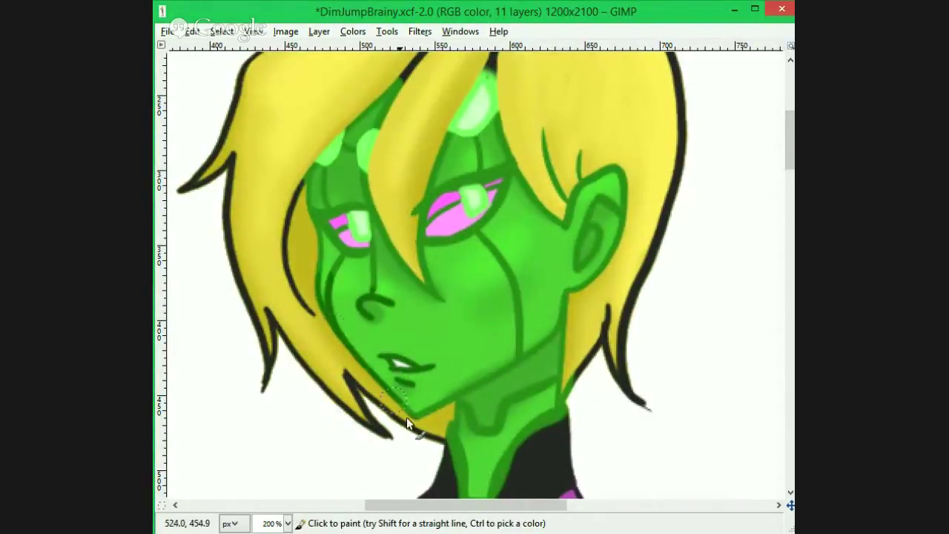
{"action": "scroll", "coordinate": [492, 311], "scroll_direction": "down", "scroll_amount": 5}
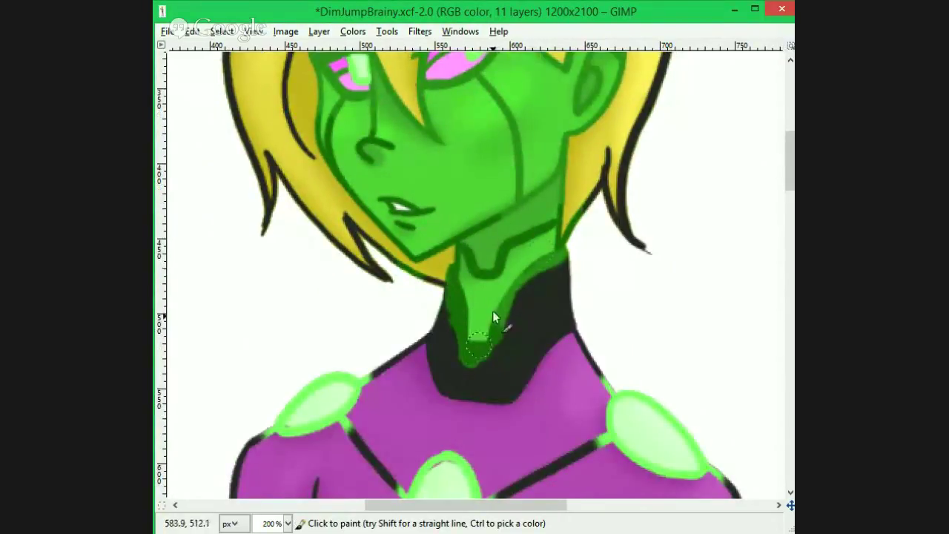
{"action": "scroll", "coordinate": [785, 176], "scroll_direction": "up", "scroll_amount": 6}
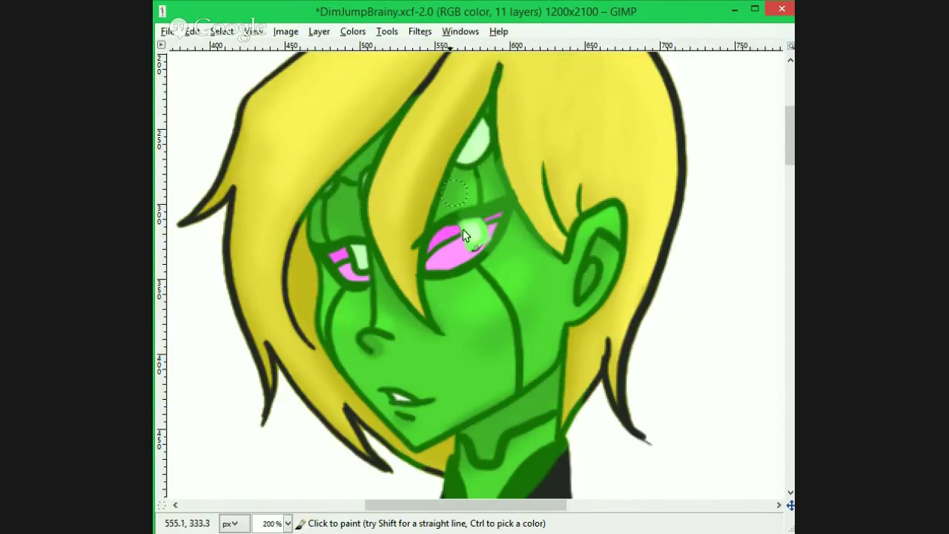
- Recolour the outlines of the raised hand, its fingers and the palm gem dark green
{"action": "left_click_drag", "start_coordinate": [789, 156], "coordinate": [790, 220]}
{"action": "left_click_drag", "start_coordinate": [513, 504], "coordinate": [382, 501]}
{"action": "scroll", "coordinate": [415, 296], "scroll_direction": "up", "scroll_amount": 3}
{"action": "mouse_move", "coordinate": [422, 137]}
{"action": "left_mouse_down"}
{"action": "mouse_move", "coordinate": [397, 341]}
{"action": "mouse_move", "coordinate": [459, 184]}
{"action": "left_mouse_up"}
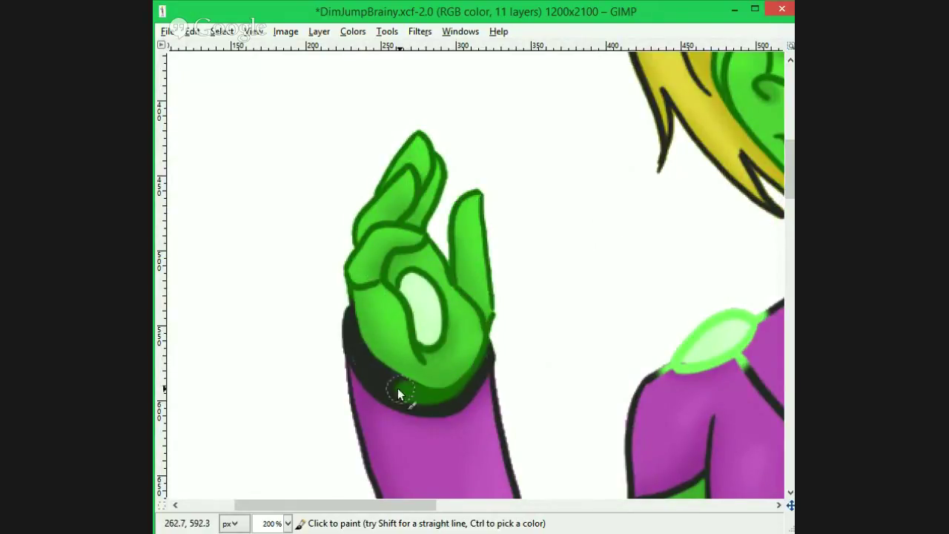
{"action": "left_click_drag", "start_coordinate": [397, 388], "coordinate": [348, 314]}
- Recolour the outlines and panel lines of both green upper arms dark green
{"action": "left_click_drag", "start_coordinate": [790, 159], "coordinate": [790, 179]}
{"action": "left_click_drag", "start_coordinate": [401, 505], "coordinate": [521, 505]}
{"action": "left_click_drag", "start_coordinate": [789, 180], "coordinate": [788, 205]}
{"action": "mouse_move", "coordinate": [207, 323]}
{"action": "left_mouse_down"}
{"action": "mouse_move", "coordinate": [239, 424]}
{"action": "mouse_move", "coordinate": [341, 179]}
{"action": "left_mouse_up"}
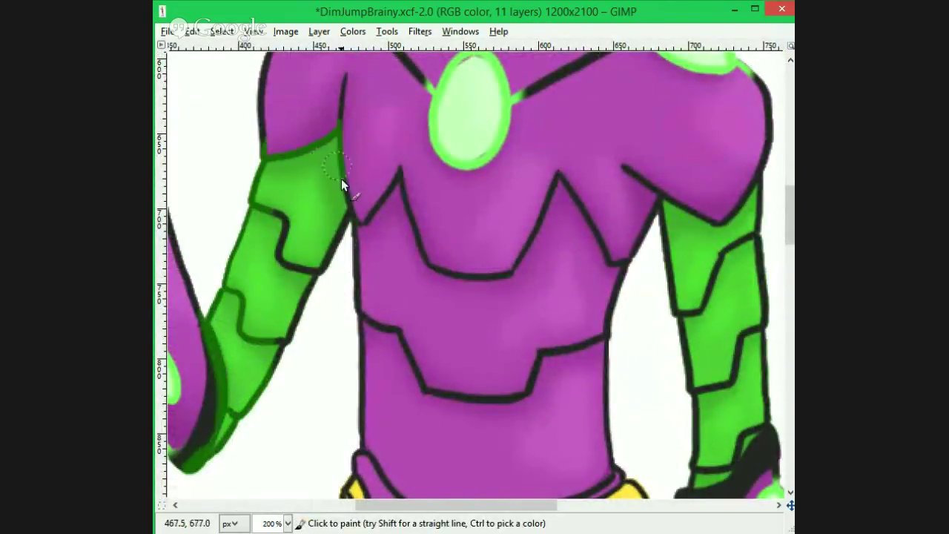
{"action": "scroll", "coordinate": [333, 191], "scroll_direction": "right", "scroll_amount": 2}
{"action": "mouse_move", "coordinate": [639, 260]}
{"action": "left_mouse_down"}
{"action": "mouse_move", "coordinate": [732, 424]}
{"action": "mouse_move", "coordinate": [662, 474]}
{"action": "left_mouse_up"}
{"action": "left_click_drag", "start_coordinate": [790, 206], "coordinate": [790, 241]}
{"action": "left_click_drag", "start_coordinate": [656, 254], "coordinate": [744, 194]}
- Recolour the outlines of the lowered hand and its fingers dark green
{"action": "left_click_drag", "start_coordinate": [791, 239], "coordinate": [793, 238]}
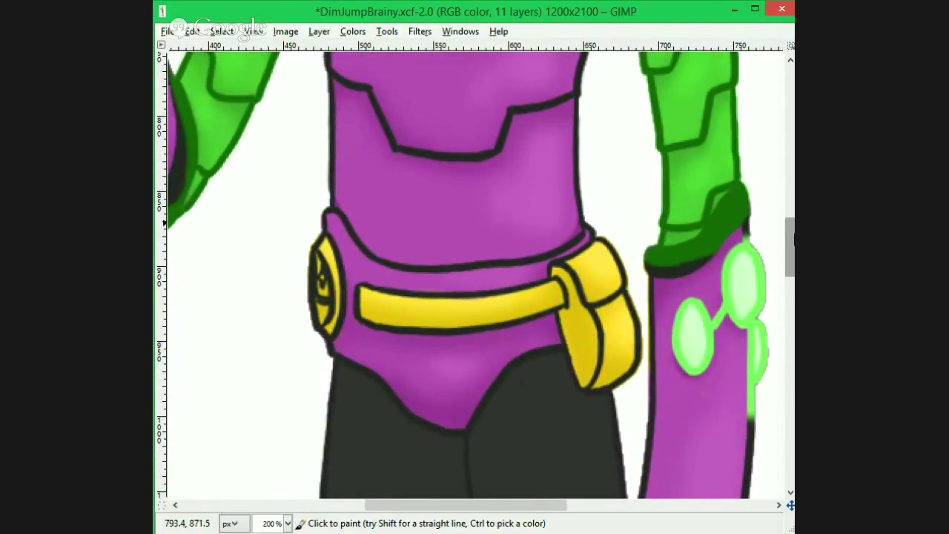
{"action": "left_click", "coordinate": [356, 198]}
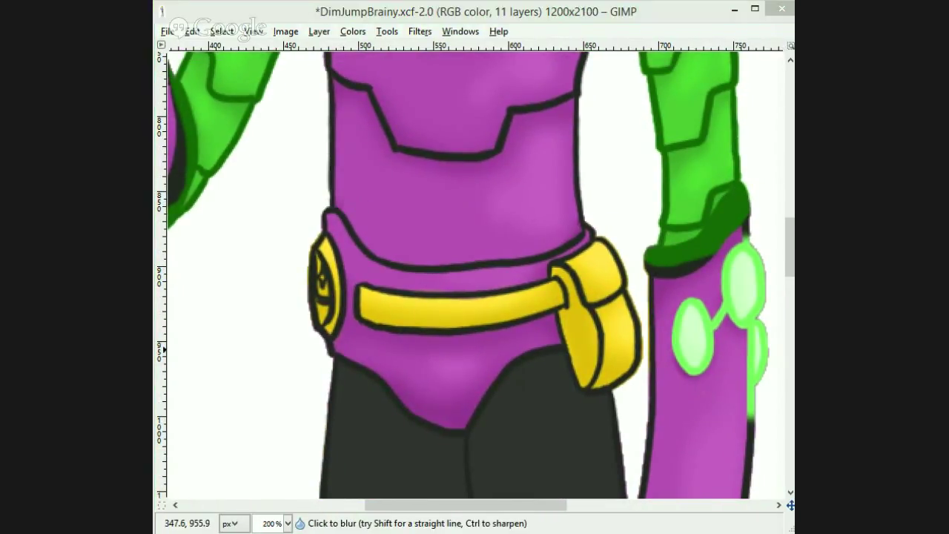
{"action": "scroll", "coordinate": [791, 225], "scroll_direction": "down", "scroll_amount": 10}
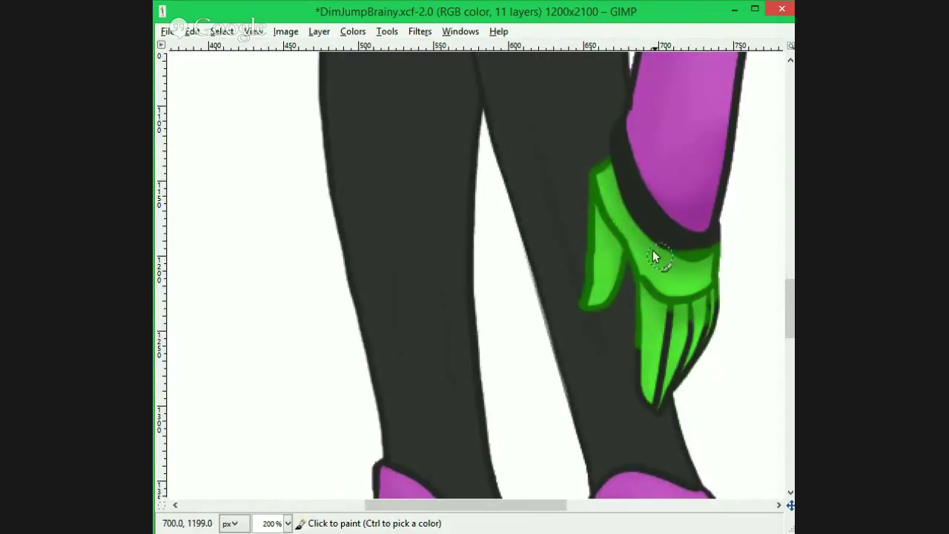
{"action": "mouse_move", "coordinate": [652, 408]}
{"action": "left_mouse_down"}
{"action": "mouse_move", "coordinate": [692, 330]}
{"action": "mouse_move", "coordinate": [641, 396]}
{"action": "left_mouse_up"}
{"action": "mouse_move", "coordinate": [791, 315]}
{"action": "left_mouse_down"}
{"action": "mouse_move", "coordinate": [791, 338]}
{"action": "mouse_move", "coordinate": [791, 236]}
{"action": "left_mouse_up"}
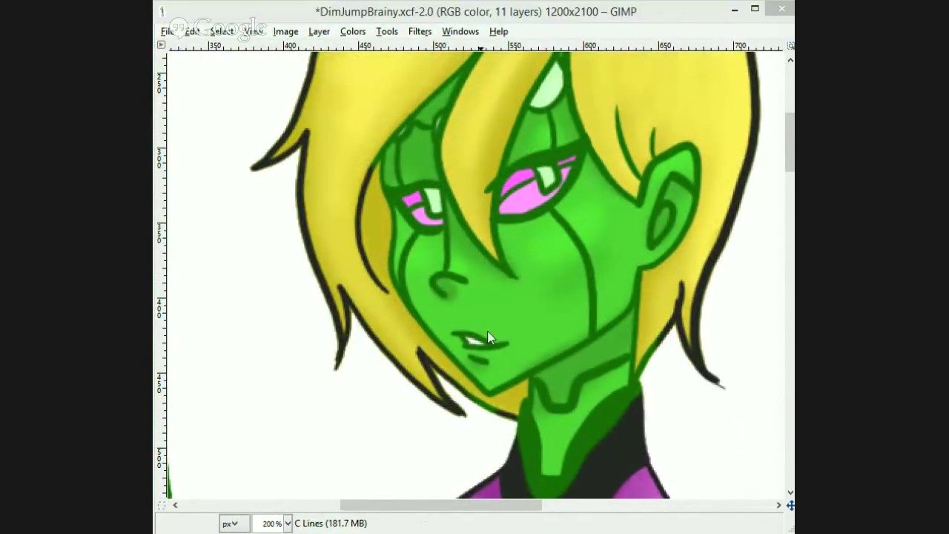
- Recolour all the black outlines of the blond hair, including the curl on top, dark yellow
{"action": "left_click_drag", "start_coordinate": [327, 298], "coordinate": [253, 169]}
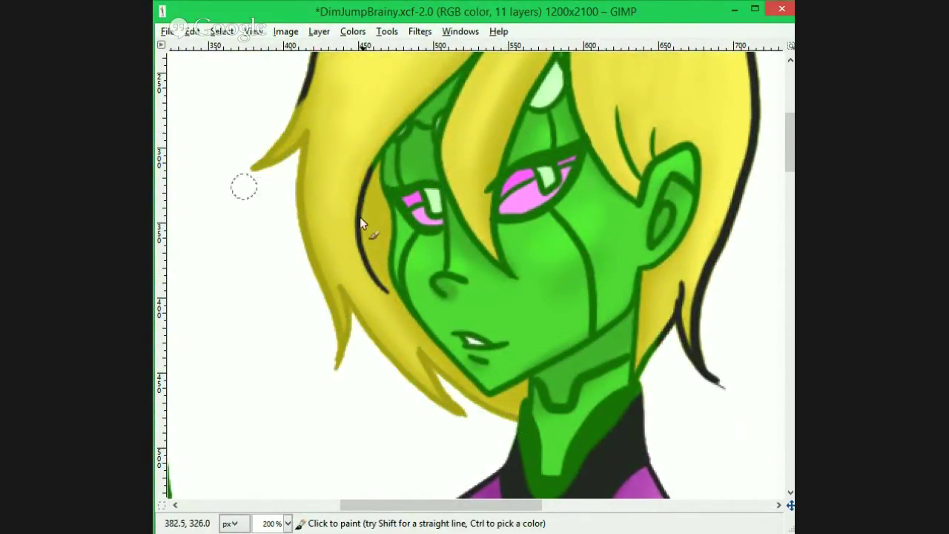
{"action": "left_click_drag", "start_coordinate": [645, 378], "coordinate": [751, 191]}
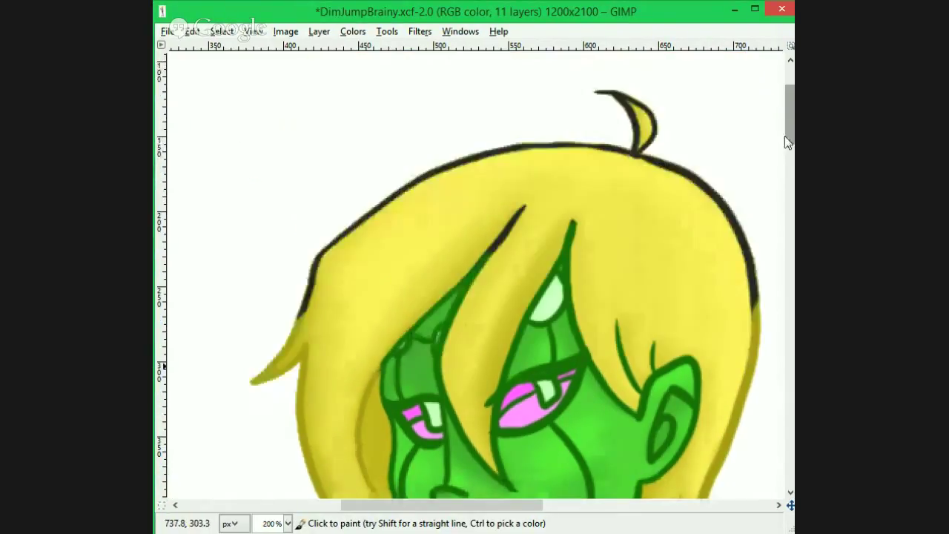
{"action": "mouse_move", "coordinate": [748, 319]}
{"action": "left_mouse_down"}
{"action": "mouse_move", "coordinate": [657, 131]}
{"action": "mouse_move", "coordinate": [293, 304]}
{"action": "left_mouse_up"}
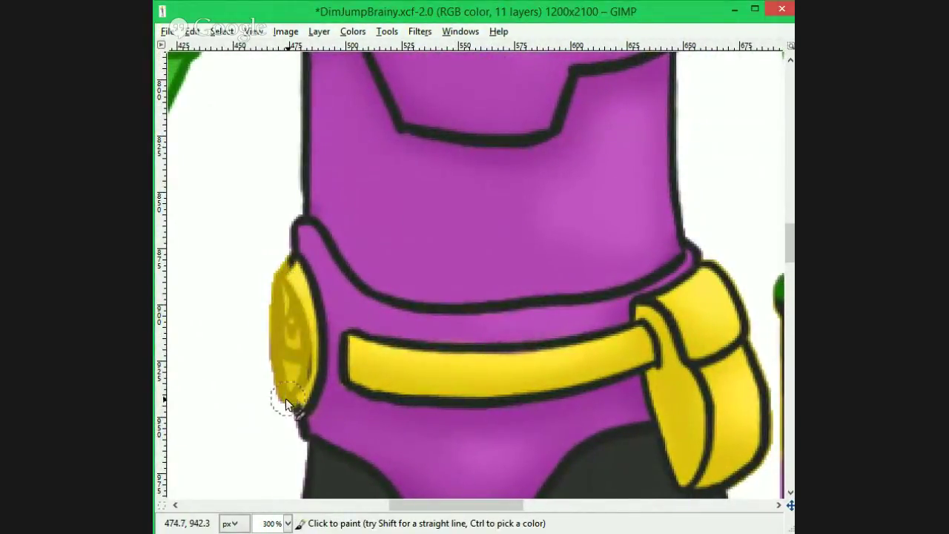
- Recolour the outlines of the round buckle, the belt strap and the hip pouch dark gold
{"action": "mouse_move", "coordinate": [285, 398]}
{"action": "left_mouse_down"}
{"action": "mouse_move", "coordinate": [359, 334]}
{"action": "mouse_move", "coordinate": [536, 416]}
{"action": "left_mouse_up"}
{"action": "scroll", "coordinate": [605, 328], "scroll_direction": "right", "scroll_amount": 5}
{"action": "mouse_move", "coordinate": [605, 328]}
{"action": "left_mouse_down"}
{"action": "mouse_move", "coordinate": [526, 411]}
{"action": "mouse_move", "coordinate": [526, 398]}
{"action": "left_mouse_up"}
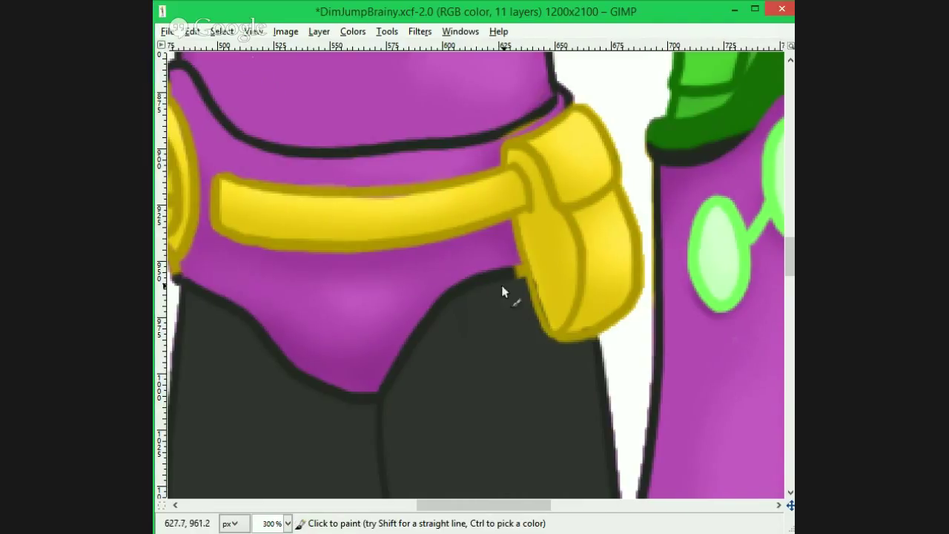
- Recolour the outlines of the raised arm's shoulder, its chest seam and the chest gem dark purple
{"action": "key", "text": "1"}
{"action": "scroll", "coordinate": [625, 233], "scroll_direction": "down", "scroll_amount": 10}
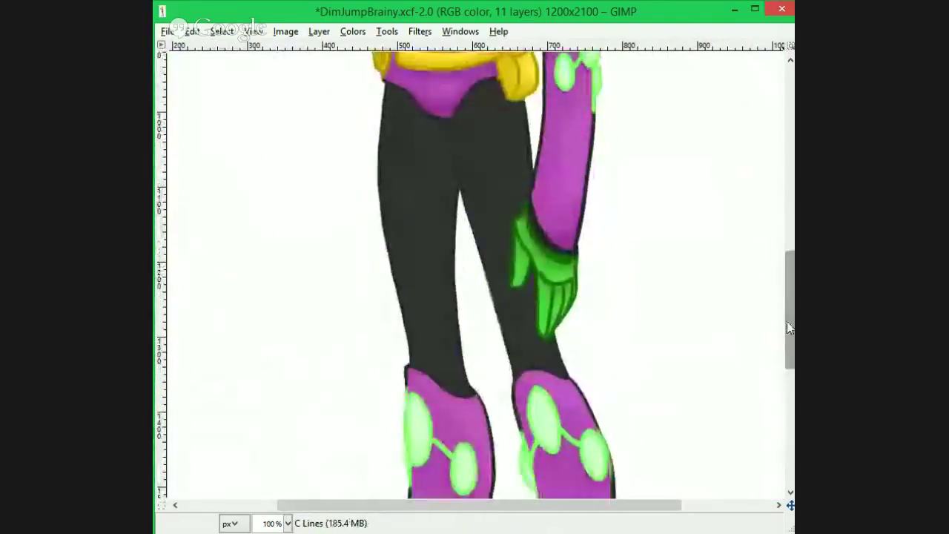
{"action": "scroll", "coordinate": [786, 321], "scroll_direction": "up", "scroll_amount": 20}
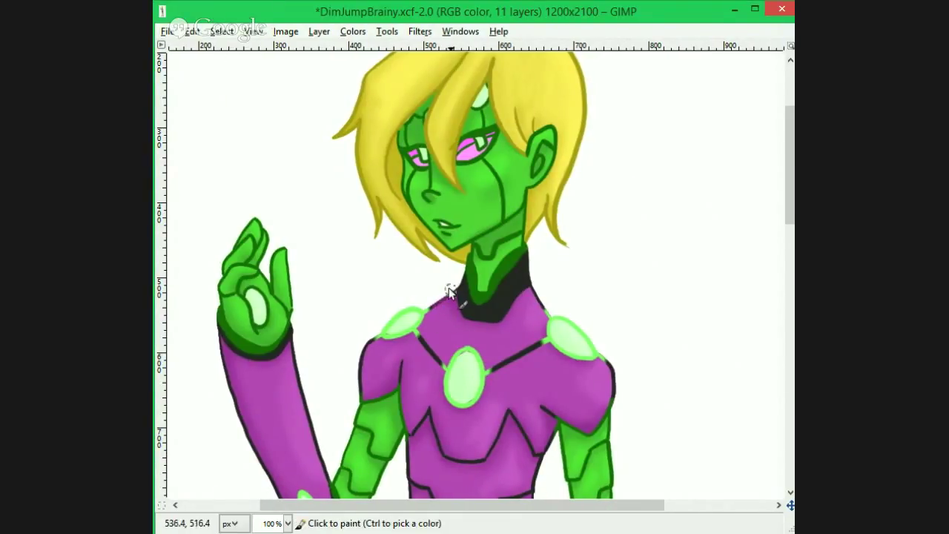
{"action": "scroll", "coordinate": [404, 347], "scroll_direction": "up", "scroll_amount": 3}
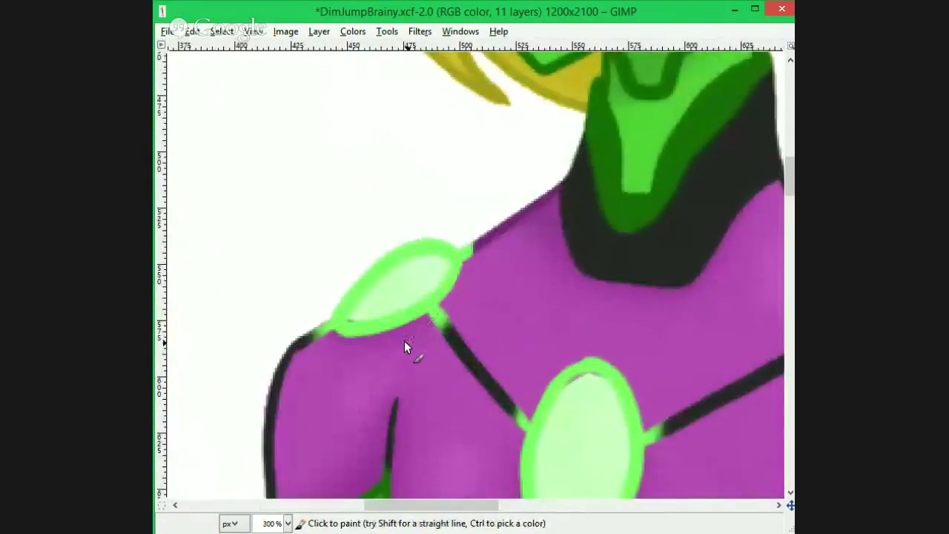
{"action": "mouse_move", "coordinate": [465, 247]}
{"action": "left_mouse_down"}
{"action": "mouse_move", "coordinate": [359, 333]}
{"action": "mouse_move", "coordinate": [269, 431]}
{"action": "left_mouse_up"}
{"action": "left_click_drag", "start_coordinate": [396, 400], "coordinate": [388, 446]}
{"action": "left_click_drag", "start_coordinate": [440, 317], "coordinate": [529, 427]}
{"action": "scroll", "coordinate": [530, 423], "scroll_direction": "down", "scroll_amount": 4}
{"action": "mouse_move", "coordinate": [569, 143]}
{"action": "left_mouse_down"}
{"action": "mouse_move", "coordinate": [539, 180]}
{"action": "mouse_move", "coordinate": [590, 134]}
{"action": "left_mouse_up"}
{"action": "left_click_drag", "start_coordinate": [644, 210], "coordinate": [668, 180]}
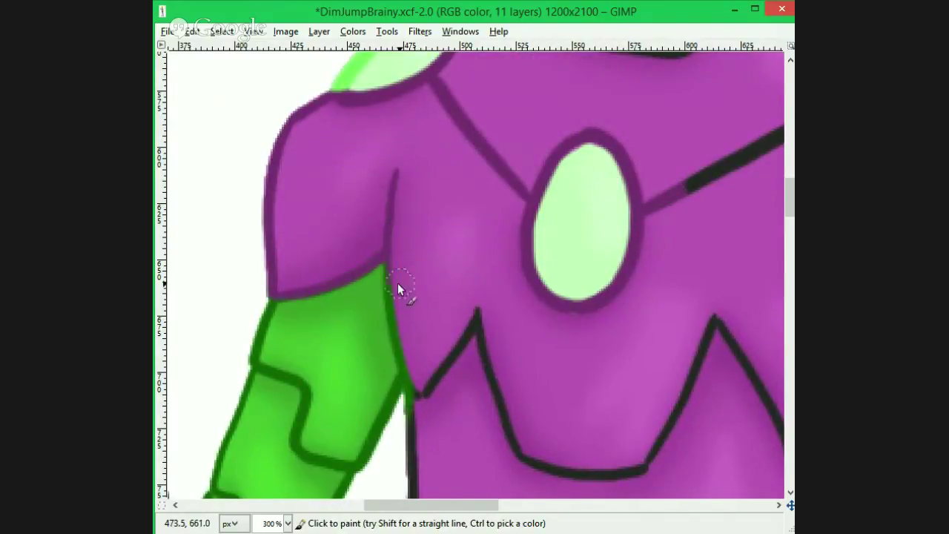
- Recolour the zigzag chest panel lines, the lowered arm's shoulder outline and its gem's inner edge dark purple
{"action": "mouse_move", "coordinate": [412, 445]}
{"action": "left_mouse_down"}
{"action": "mouse_move", "coordinate": [485, 379]}
{"action": "mouse_move", "coordinate": [717, 321]}
{"action": "left_mouse_up"}
{"action": "left_click_drag", "start_coordinate": [486, 505], "coordinate": [564, 505]}
{"action": "mouse_move", "coordinate": [357, 320]}
{"action": "left_mouse_down"}
{"action": "mouse_move", "coordinate": [408, 403]}
{"action": "mouse_move", "coordinate": [492, 397]}
{"action": "left_mouse_up"}
{"action": "left_click_drag", "start_coordinate": [454, 308], "coordinate": [503, 343]}
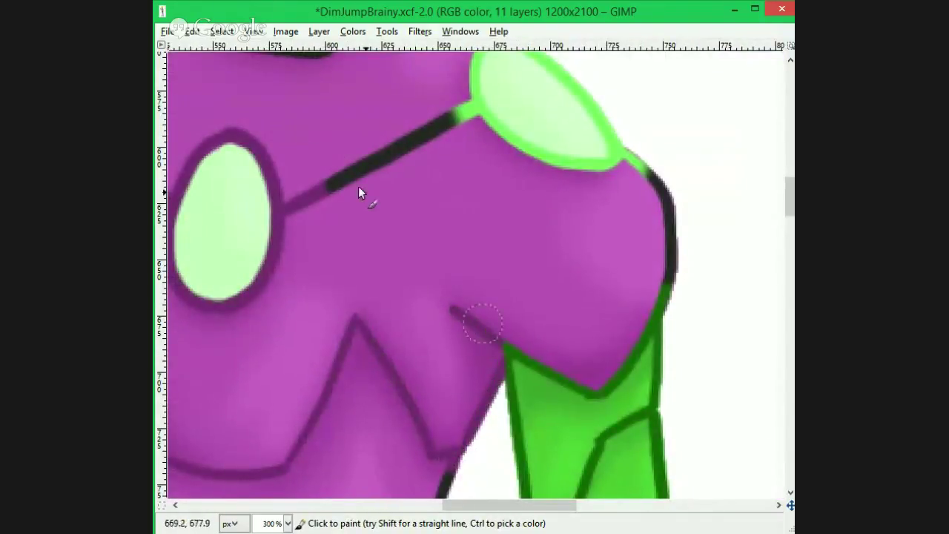
{"action": "left_click_drag", "start_coordinate": [328, 188], "coordinate": [465, 111]}
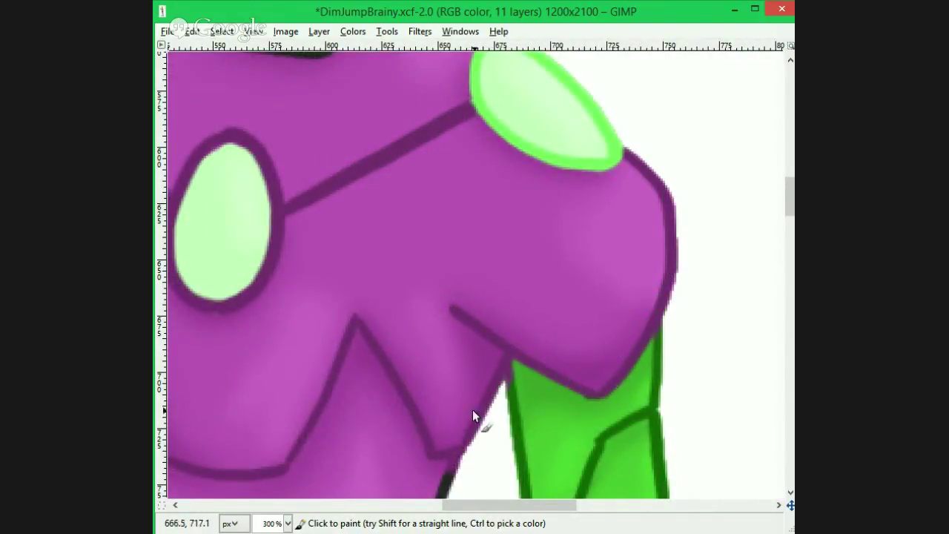
{"action": "scroll", "coordinate": [473, 409], "scroll_direction": "up", "scroll_amount": 6}
{"action": "mouse_move", "coordinate": [469, 230]}
{"action": "left_mouse_down"}
{"action": "mouse_move", "coordinate": [524, 308]}
{"action": "mouse_move", "coordinate": [590, 328]}
{"action": "left_mouse_up"}
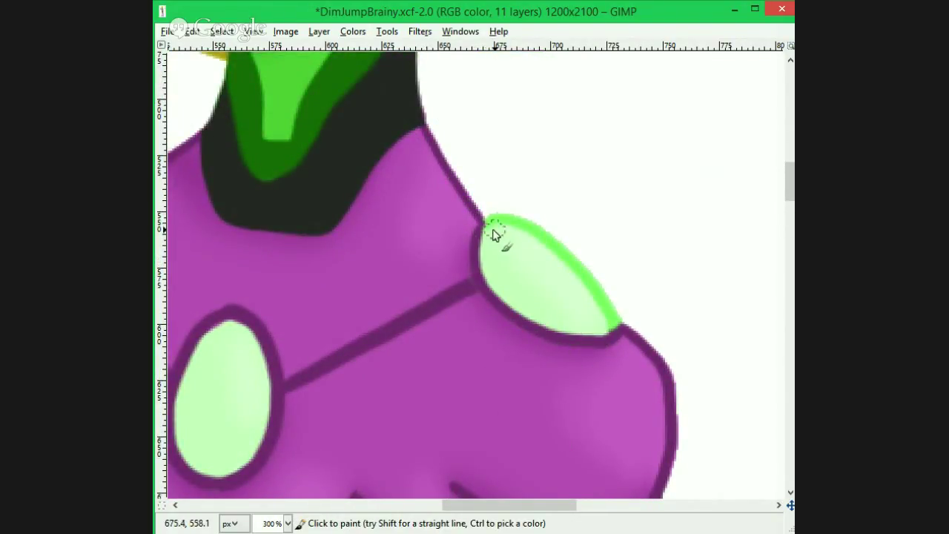
- Recolour both sides of the torso and the abdominal panel lines dark purple
{"action": "left_click_drag", "start_coordinate": [790, 181], "coordinate": [790, 223]}
{"action": "left_click_drag", "start_coordinate": [459, 185], "coordinate": [434, 442]}
{"action": "left_click_drag", "start_coordinate": [430, 285], "coordinate": [213, 377]}
{"action": "left_click_drag", "start_coordinate": [503, 508], "coordinate": [408, 509]}
{"action": "left_click_drag", "start_coordinate": [492, 174], "coordinate": [495, 378]}
{"action": "left_click_drag", "start_coordinate": [494, 252], "coordinate": [647, 378]}
{"action": "left_click_drag", "start_coordinate": [496, 393], "coordinate": [498, 456]}
- Recolour the elbow gem's outline and the lower forearm edges of the raised arm dark purple
{"action": "left_click_drag", "start_coordinate": [396, 507], "coordinate": [359, 507]}
{"action": "mouse_move", "coordinate": [373, 380]}
{"action": "left_mouse_down"}
{"action": "mouse_move", "coordinate": [338, 367]}
{"action": "mouse_move", "coordinate": [271, 303]}
{"action": "left_mouse_up"}
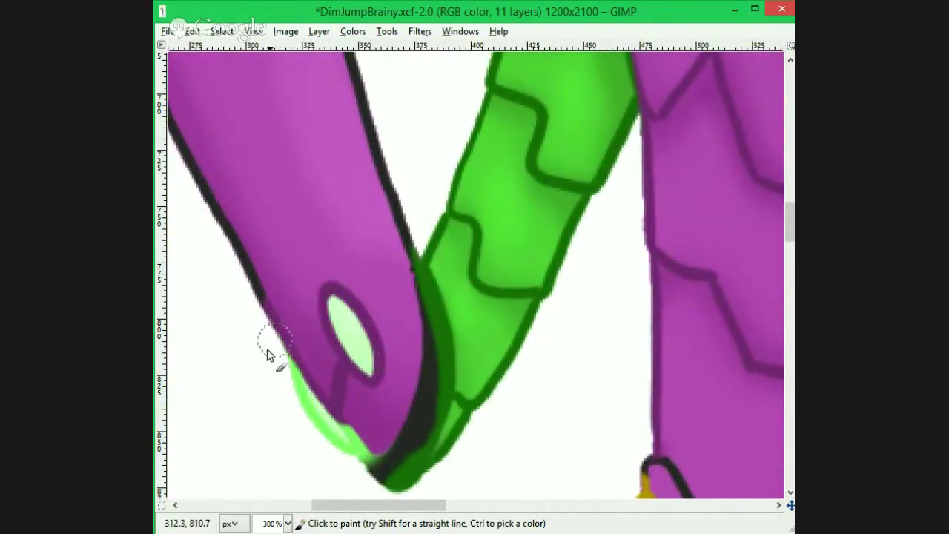
{"action": "mouse_move", "coordinate": [281, 349]}
{"action": "left_mouse_down"}
{"action": "mouse_move", "coordinate": [369, 450]}
{"action": "mouse_move", "coordinate": [420, 337]}
{"action": "mouse_move", "coordinate": [397, 216]}
{"action": "left_mouse_up"}
{"action": "left_click_drag", "start_coordinate": [269, 305], "coordinate": [234, 179]}
{"action": "left_click_drag", "start_coordinate": [400, 215], "coordinate": [352, 56]}
{"action": "left_click_drag", "start_coordinate": [434, 508], "coordinate": [413, 510]}
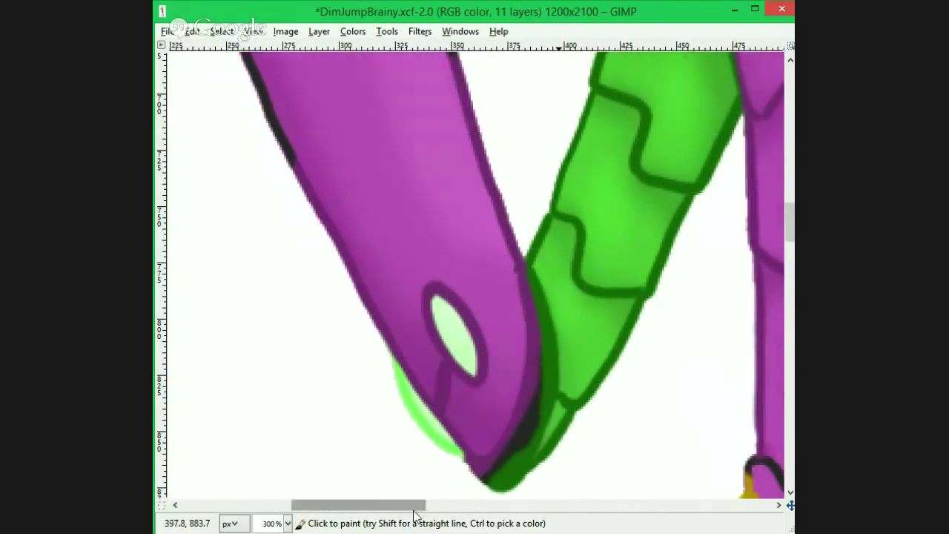
- Recolour the upper forearm edges and the wrist cuff of the raised arm dark purple
{"action": "left_click_drag", "start_coordinate": [790, 217], "coordinate": [790, 193]}
{"action": "left_click_drag", "start_coordinate": [450, 307], "coordinate": [406, 73]}
{"action": "mouse_move", "coordinate": [185, 71]}
{"action": "left_mouse_down"}
{"action": "mouse_move", "coordinate": [280, 417]}
{"action": "mouse_move", "coordinate": [296, 431]}
{"action": "left_mouse_up"}
{"action": "left_click_drag", "start_coordinate": [791, 197], "coordinate": [790, 173]}
{"action": "scroll", "coordinate": [404, 317], "scroll_direction": "down", "scroll_amount": 12}
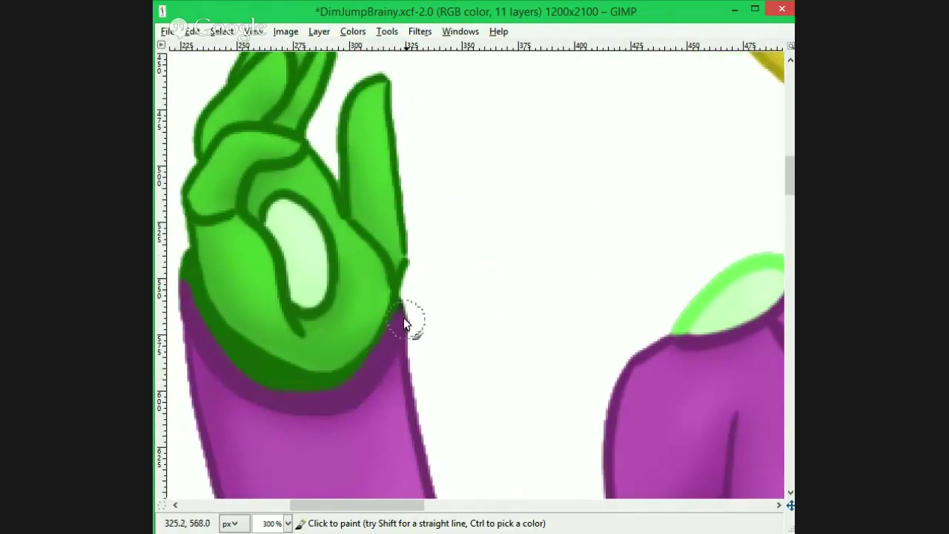
- Recolour the waistline, hip outline and leg openings of the purple suit dark purple
{"action": "scroll", "coordinate": [504, 461], "scroll_direction": "right", "scroll_amount": 10}
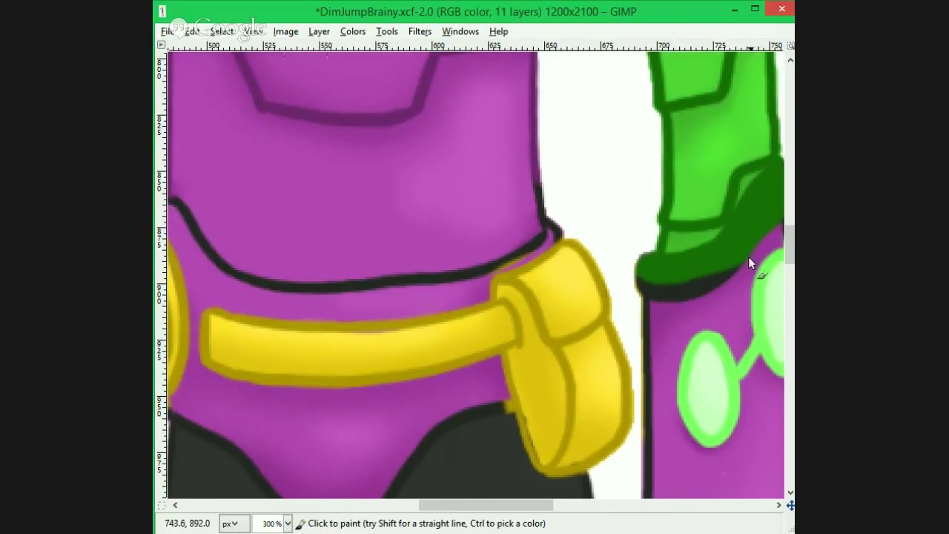
{"action": "left_click_drag", "start_coordinate": [545, 236], "coordinate": [461, 278]}
{"action": "key", "text": "ctrl+z"}
{"action": "mouse_move", "coordinate": [535, 236]}
{"action": "left_mouse_down"}
{"action": "mouse_move", "coordinate": [237, 268]}
{"action": "mouse_move", "coordinate": [178, 200]}
{"action": "left_mouse_up"}
{"action": "left_click_drag", "start_coordinate": [538, 505], "coordinate": [509, 505]}
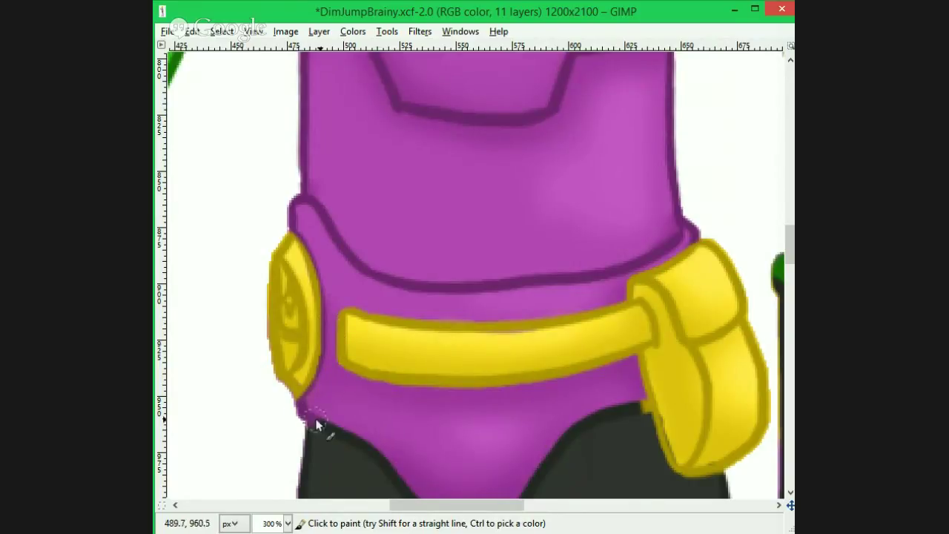
{"action": "scroll", "coordinate": [319, 426], "scroll_direction": "down", "scroll_amount": 5}
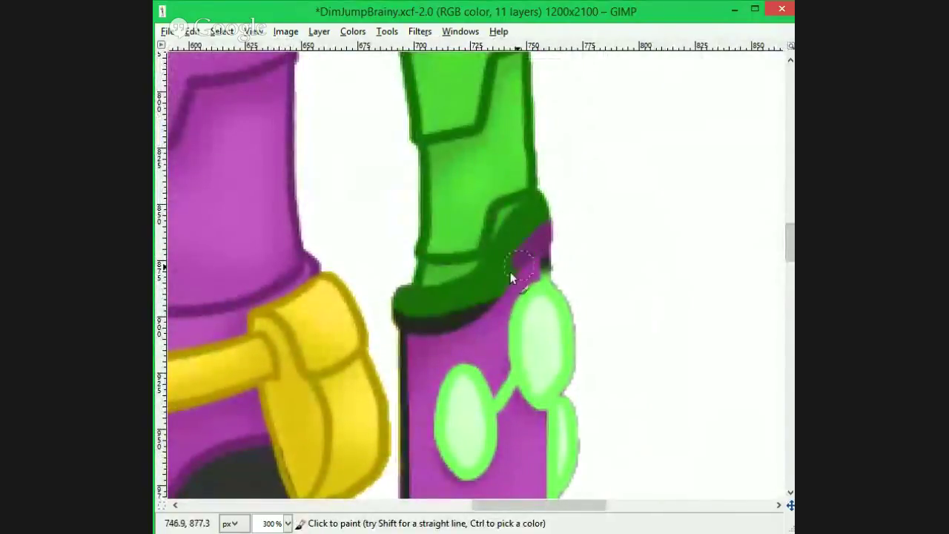
- Recolour the sides, cuffs and gem outlines of the lowered forearm dark purple
{"action": "mouse_move", "coordinate": [510, 272]}
{"action": "left_mouse_down"}
{"action": "mouse_move", "coordinate": [408, 336]}
{"action": "mouse_move", "coordinate": [405, 491]}
{"action": "left_mouse_up"}
{"action": "mouse_move", "coordinate": [549, 266]}
{"action": "left_mouse_down"}
{"action": "mouse_move", "coordinate": [515, 413]}
{"action": "mouse_move", "coordinate": [447, 367]}
{"action": "mouse_move", "coordinate": [439, 467]}
{"action": "left_mouse_up"}
{"action": "scroll", "coordinate": [543, 133], "scroll_direction": "down", "scroll_amount": 5}
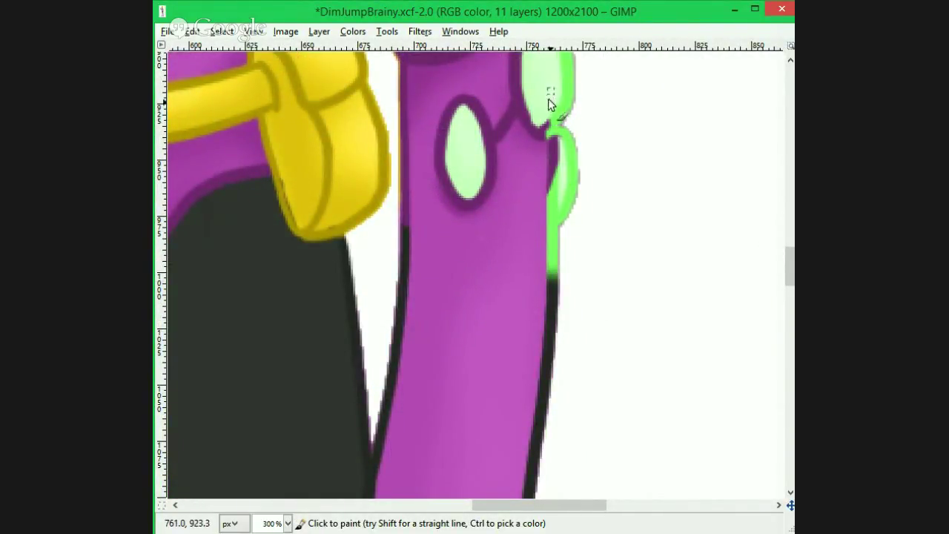
{"action": "left_click_drag", "start_coordinate": [553, 149], "coordinate": [528, 492]}
{"action": "left_click_drag", "start_coordinate": [405, 215], "coordinate": [370, 484]}
{"action": "left_click_drag", "start_coordinate": [791, 265], "coordinate": [791, 290]}
{"action": "mouse_move", "coordinate": [356, 244]}
{"action": "left_mouse_down"}
{"action": "mouse_move", "coordinate": [479, 419]}
{"action": "mouse_move", "coordinate": [530, 218]}
{"action": "left_mouse_up"}
- Recolour the top rim of the first purple boot, below the black legging, dark purple
{"action": "mouse_move", "coordinate": [546, 504]}
{"action": "left_mouse_down"}
{"action": "mouse_move", "coordinate": [434, 504]}
{"action": "mouse_move", "coordinate": [469, 504]}
{"action": "left_mouse_up"}
{"action": "left_click_drag", "start_coordinate": [790, 289], "coordinate": [788, 345]}
{"action": "mouse_move", "coordinate": [346, 245]}
{"action": "left_mouse_down"}
{"action": "mouse_move", "coordinate": [347, 221]}
{"action": "mouse_move", "coordinate": [417, 180]}
{"action": "mouse_move", "coordinate": [539, 222]}
{"action": "left_mouse_up"}
{"action": "left_click", "coordinate": [373, 232]}
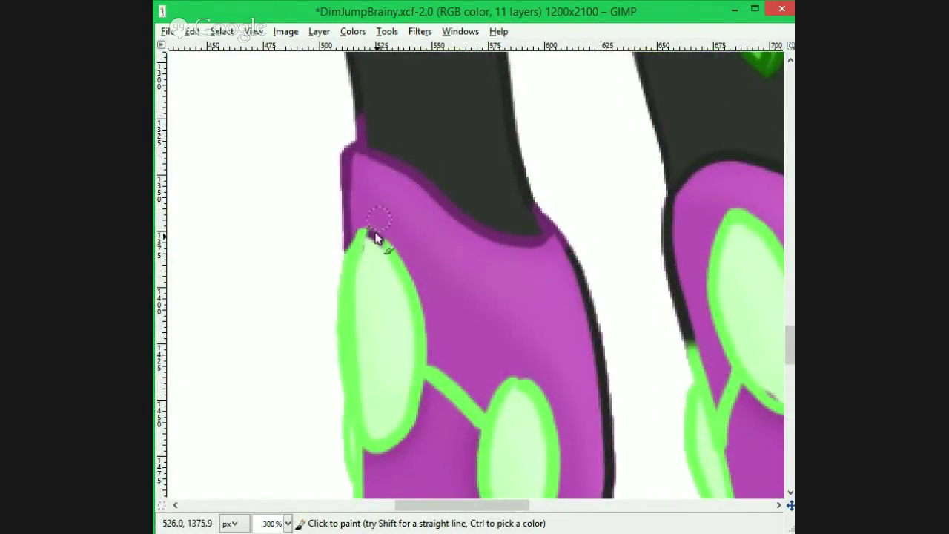
- Recolour the first boot's gem outlines, their connecting line and the upper side edges dark purple
{"action": "mouse_move", "coordinate": [375, 234]}
{"action": "left_mouse_down"}
{"action": "mouse_move", "coordinate": [411, 422]}
{"action": "mouse_move", "coordinate": [375, 448]}
{"action": "left_mouse_up"}
{"action": "left_click_drag", "start_coordinate": [431, 371], "coordinate": [485, 458]}
{"action": "scroll", "coordinate": [487, 438], "scroll_direction": "down", "scroll_amount": 3}
{"action": "left_click_drag", "start_coordinate": [513, 233], "coordinate": [527, 403]}
{"action": "left_click_drag", "start_coordinate": [483, 319], "coordinate": [485, 363]}
{"action": "left_click_drag", "start_coordinate": [567, 92], "coordinate": [577, 136]}
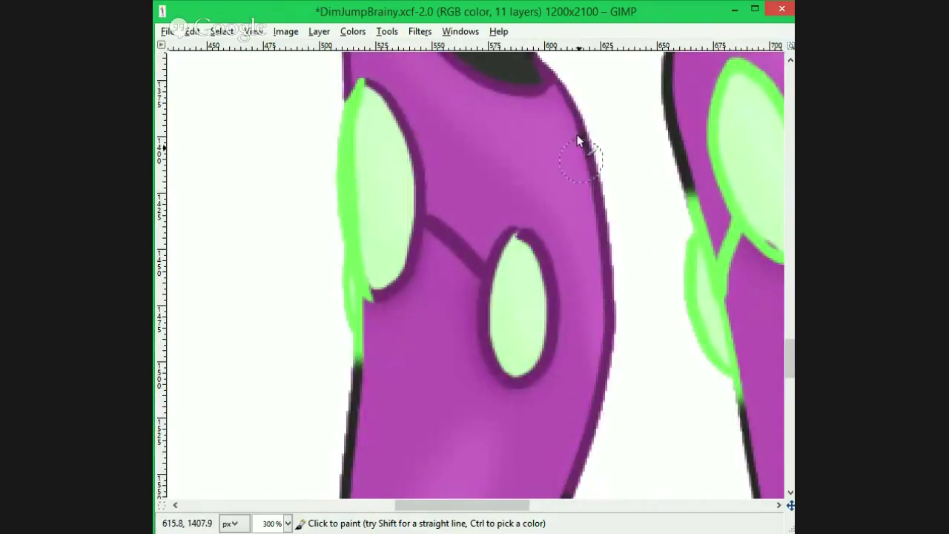
{"action": "left_click_drag", "start_coordinate": [358, 350], "coordinate": [350, 471]}
- Recolour both side edges of the first boot's shaft down to the heel dark purple
{"action": "left_click_drag", "start_coordinate": [789, 358], "coordinate": [789, 392]}
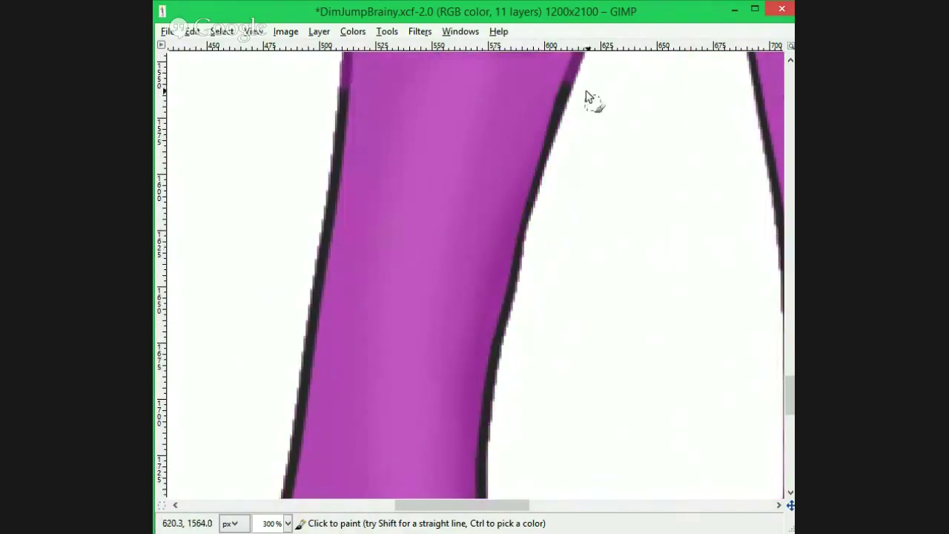
{"action": "left_click_drag", "start_coordinate": [571, 76], "coordinate": [484, 488]}
{"action": "left_click_drag", "start_coordinate": [289, 486], "coordinate": [342, 88]}
{"action": "left_click_drag", "start_coordinate": [790, 393], "coordinate": [790, 418]}
{"action": "left_click_drag", "start_coordinate": [481, 249], "coordinate": [485, 418]}
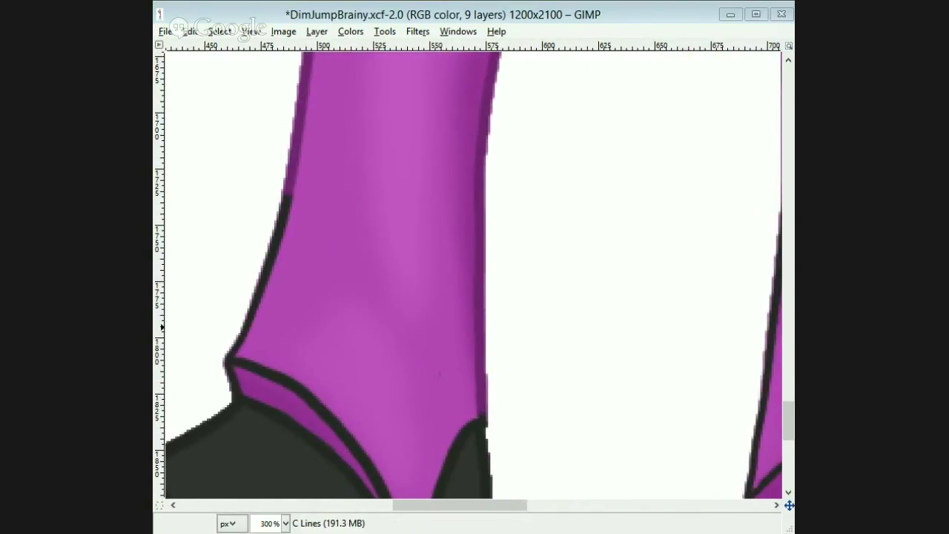
- Recolour the first boot's front ankle edge, foot strap and purple toe area outlines dark purple
{"action": "mouse_move", "coordinate": [289, 196]}
{"action": "left_mouse_down"}
{"action": "mouse_move", "coordinate": [342, 424]}
{"action": "mouse_move", "coordinate": [367, 460]}
{"action": "left_mouse_up"}
{"action": "left_click_drag", "start_coordinate": [789, 419], "coordinate": [789, 434]}
{"action": "mouse_move", "coordinate": [484, 257]}
{"action": "left_mouse_down"}
{"action": "mouse_move", "coordinate": [397, 384]}
{"action": "mouse_move", "coordinate": [241, 223]}
{"action": "left_mouse_up"}
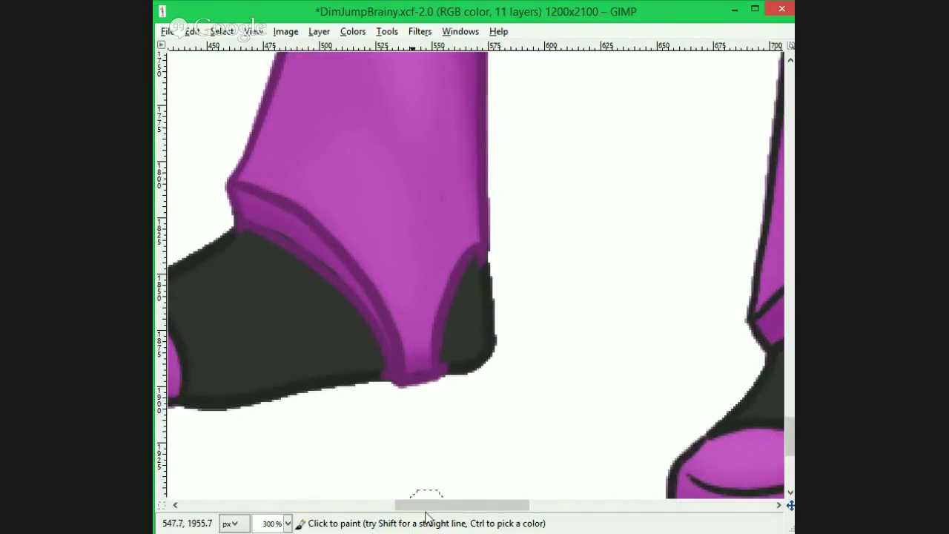
{"action": "left_click_drag", "start_coordinate": [425, 508], "coordinate": [365, 508]}
{"action": "mouse_move", "coordinate": [394, 292]}
{"action": "left_mouse_down"}
{"action": "mouse_move", "coordinate": [321, 393]}
{"action": "mouse_move", "coordinate": [393, 292]}
{"action": "left_mouse_up"}
{"action": "left_click_drag", "start_coordinate": [390, 324], "coordinate": [331, 311]}
- Recolour the ankle and foot outlines of the second boot dark purple
{"action": "left_click_drag", "start_coordinate": [450, 508], "coordinate": [576, 506]}
{"action": "left_click_drag", "start_coordinate": [790, 438], "coordinate": [789, 452]}
{"action": "mouse_move", "coordinate": [445, 259]}
{"action": "left_mouse_down"}
{"action": "mouse_move", "coordinate": [402, 438]}
{"action": "mouse_move", "coordinate": [608, 356]}
{"action": "mouse_move", "coordinate": [604, 205]}
{"action": "mouse_move", "coordinate": [657, 305]}
{"action": "mouse_move", "coordinate": [677, 55]}
{"action": "left_mouse_up"}
{"action": "left_click_drag", "start_coordinate": [462, 57], "coordinate": [448, 140]}
- Recolour both side edges of the second boot's shaft dark purple, from ankle to calf
{"action": "left_click_drag", "start_coordinate": [789, 450], "coordinate": [789, 417]}
{"action": "mouse_move", "coordinate": [683, 433]}
{"action": "left_mouse_down"}
{"action": "mouse_move", "coordinate": [645, 273]}
{"action": "mouse_move", "coordinate": [652, 58]}
{"action": "left_mouse_up"}
{"action": "left_click_drag", "start_coordinate": [458, 430], "coordinate": [482, 62]}
{"action": "left_click_drag", "start_coordinate": [790, 418], "coordinate": [789, 383]}
{"action": "left_click_drag", "start_coordinate": [436, 139], "coordinate": [482, 447]}
{"action": "left_click_drag", "start_coordinate": [655, 441], "coordinate": [661, 83]}
- Recolour the second boot's upper edges, gem outlines and connecting lines dark purple
{"action": "left_click_drag", "start_coordinate": [790, 389], "coordinate": [789, 365]}
{"action": "left_click_drag", "start_coordinate": [364, 112], "coordinate": [389, 201]}
{"action": "left_click_drag", "start_coordinate": [400, 234], "coordinate": [435, 390]}
{"action": "key", "text": "ctrl+z"}
{"action": "key", "text": "ctrl+y"}
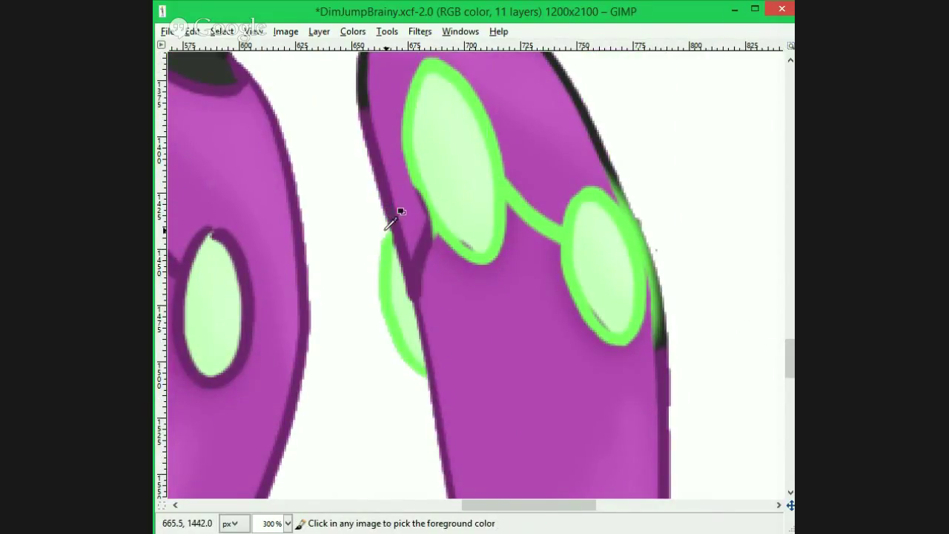
{"action": "mouse_move", "coordinate": [416, 272]}
{"action": "left_mouse_down"}
{"action": "mouse_move", "coordinate": [504, 175]}
{"action": "mouse_move", "coordinate": [481, 119]}
{"action": "left_mouse_up"}
{"action": "mouse_move", "coordinate": [493, 165]}
{"action": "left_mouse_down"}
{"action": "mouse_move", "coordinate": [593, 281]}
{"action": "mouse_move", "coordinate": [630, 364]}
{"action": "left_mouse_up"}
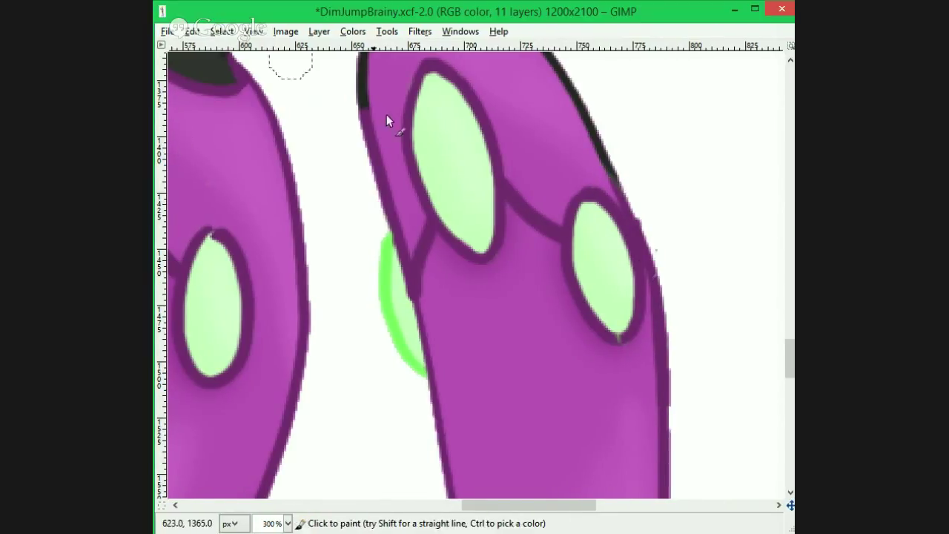
{"action": "scroll", "coordinate": [470, 186], "scroll_direction": "up", "scroll_amount": 5}
- Paint the wrist cuff below the raised hand near-black
{"action": "left_click", "coordinate": [788, 294]}
{"action": "scroll", "coordinate": [714, 281], "scroll_direction": "down", "scroll_amount": 7}
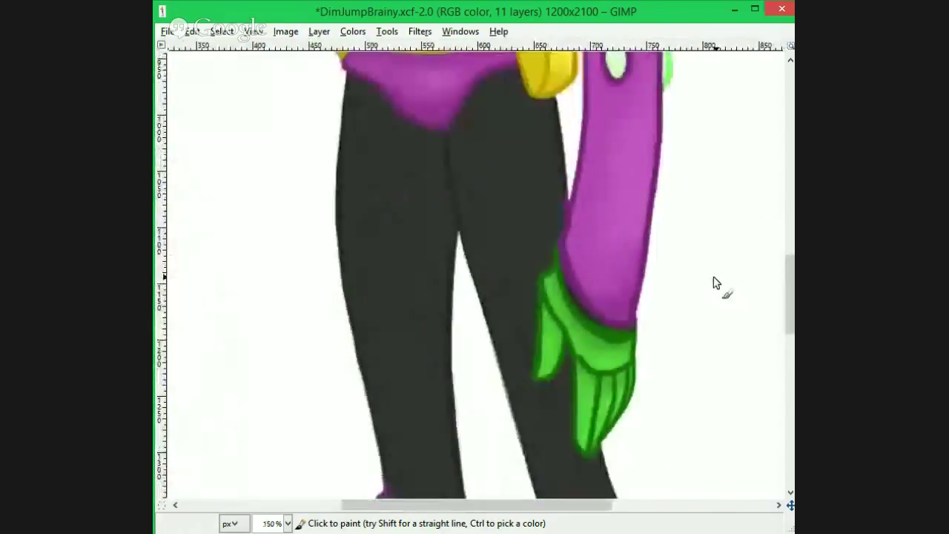
{"action": "scroll", "coordinate": [391, 300], "scroll_direction": "up", "scroll_amount": 2}
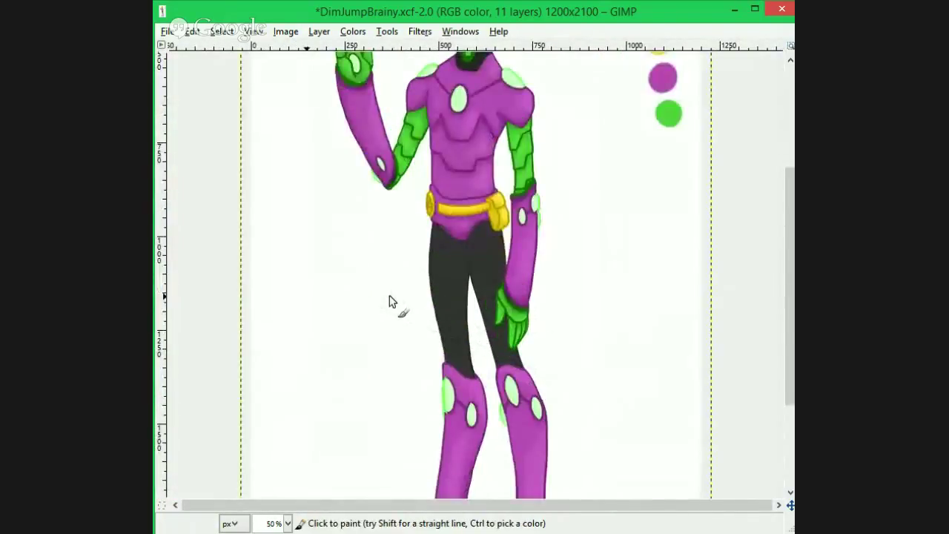
{"action": "left_click_drag", "start_coordinate": [786, 294], "coordinate": [786, 189]}
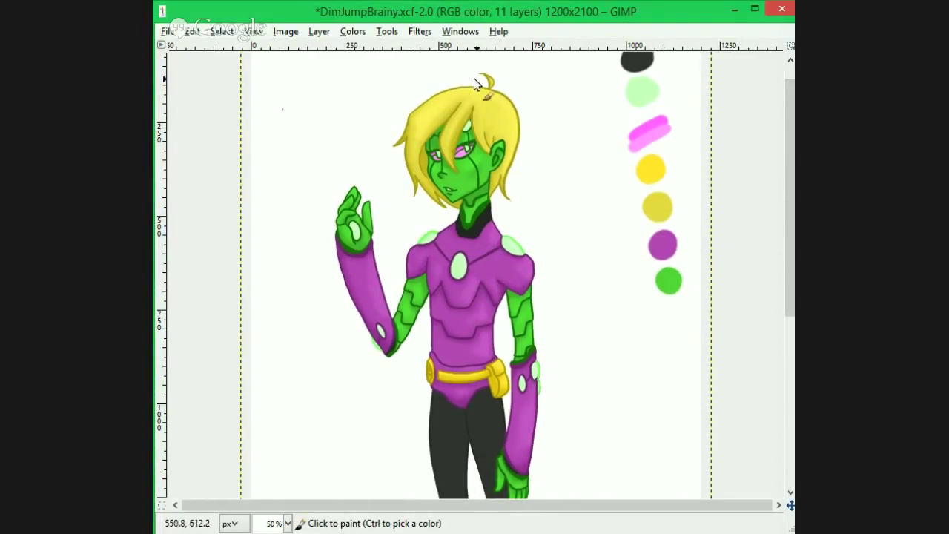
{"action": "scroll", "coordinate": [322, 250], "scroll_direction": "up", "scroll_amount": 5}
{"action": "mouse_move", "coordinate": [303, 166]}
{"action": "left_mouse_down"}
{"action": "mouse_move", "coordinate": [315, 213]}
{"action": "mouse_move", "coordinate": [370, 311]}
{"action": "mouse_move", "coordinate": [461, 273]}
{"action": "mouse_move", "coordinate": [534, 222]}
{"action": "mouse_move", "coordinate": [520, 245]}
{"action": "left_mouse_up"}
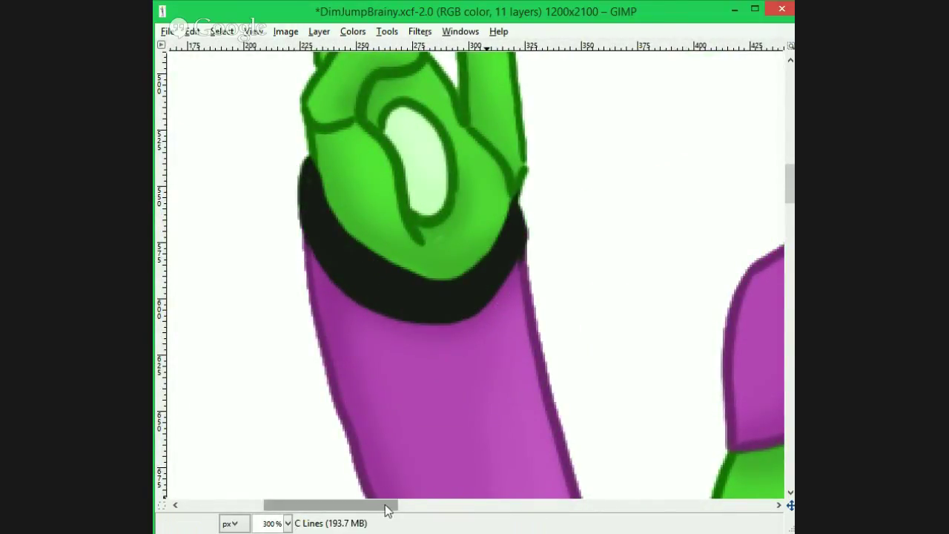
- Paint the suit's collar around the neck near-black, covering its dark green edge
{"action": "left_click_drag", "start_coordinate": [385, 506], "coordinate": [536, 506]}
{"action": "scroll", "coordinate": [371, 222], "scroll_direction": "up", "scroll_amount": 2}
{"action": "mouse_move", "coordinate": [356, 204]}
{"action": "left_mouse_down"}
{"action": "mouse_move", "coordinate": [350, 178]}
{"action": "mouse_move", "coordinate": [364, 263]}
{"action": "mouse_move", "coordinate": [413, 271]}
{"action": "mouse_move", "coordinate": [529, 186]}
{"action": "mouse_move", "coordinate": [417, 212]}
{"action": "mouse_move", "coordinate": [527, 105]}
{"action": "left_mouse_up"}
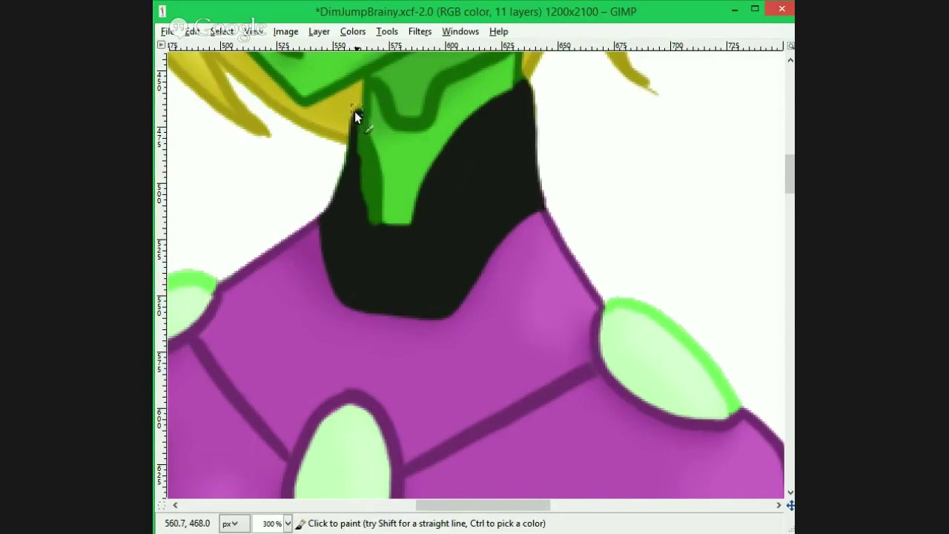
{"action": "left_click_drag", "start_coordinate": [354, 111], "coordinate": [359, 254]}
{"action": "key", "text": "ctrl+z"}
{"action": "left_click_drag", "start_coordinate": [360, 161], "coordinate": [358, 131]}
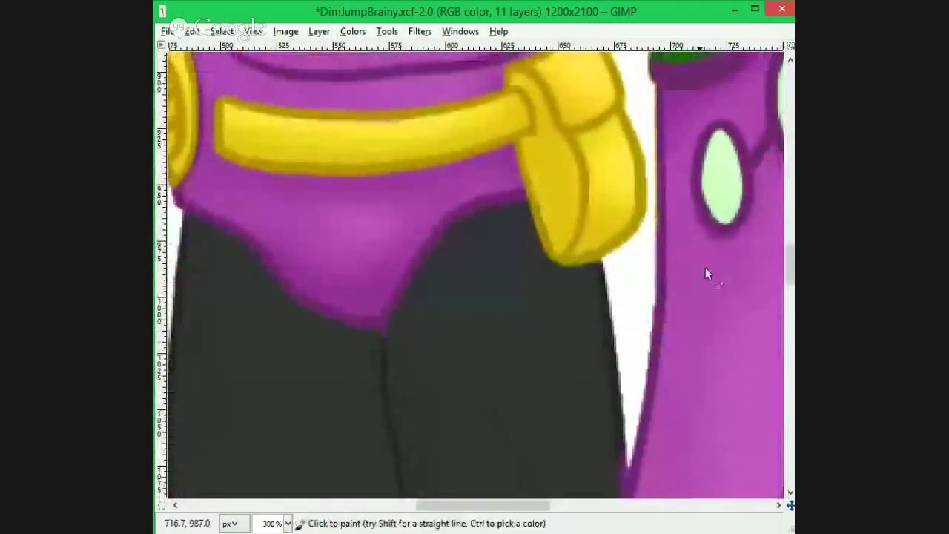
- Darken the leggings' centre seam and outer thigh outlines to near-black
{"action": "left_click_drag", "start_coordinate": [380, 328], "coordinate": [404, 492]}
{"action": "left_click_drag", "start_coordinate": [608, 273], "coordinate": [622, 465]}
{"action": "left_click_drag", "start_coordinate": [185, 209], "coordinate": [182, 299]}
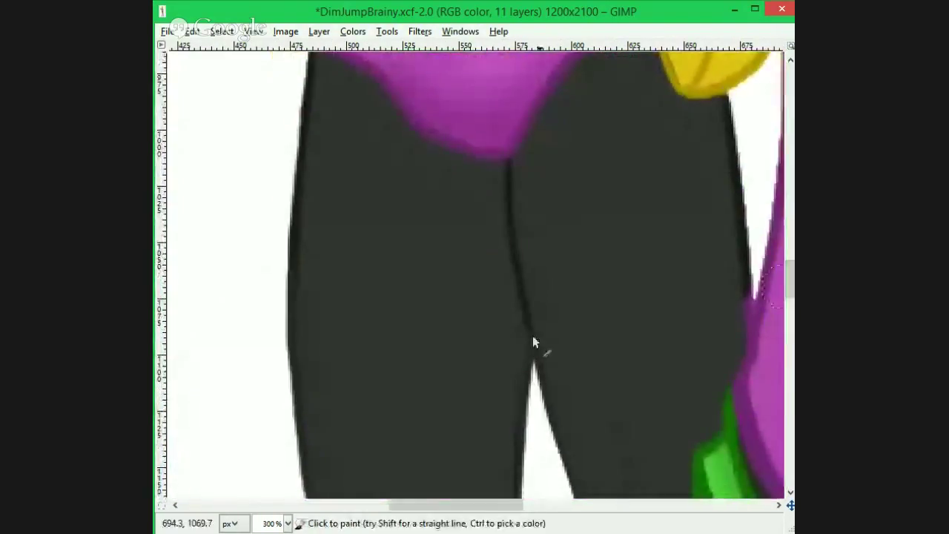
{"action": "left_click_drag", "start_coordinate": [298, 274], "coordinate": [303, 415]}
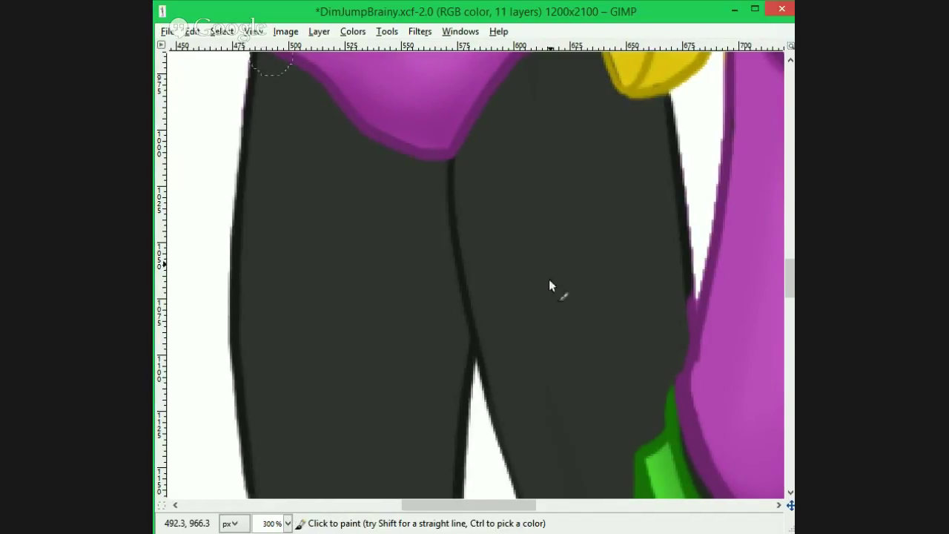
- Darken the lower leg outlines of both leggings to near-black, down to the boot rims
{"action": "left_click_drag", "start_coordinate": [790, 278], "coordinate": [791, 302]}
{"action": "mouse_move", "coordinate": [461, 219]}
{"action": "left_mouse_down"}
{"action": "mouse_move", "coordinate": [448, 385]}
{"action": "mouse_move", "coordinate": [467, 491]}
{"action": "left_mouse_up"}
{"action": "left_click_drag", "start_coordinate": [252, 222], "coordinate": [317, 495]}
{"action": "left_click_drag", "start_coordinate": [791, 300], "coordinate": [791, 331]}
{"action": "left_click_drag", "start_coordinate": [467, 211], "coordinate": [492, 387]}
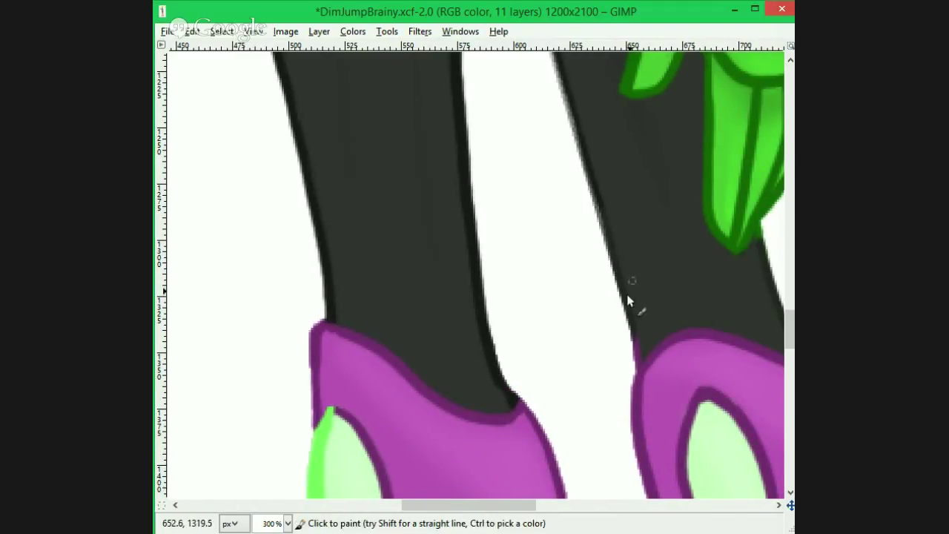
{"action": "left_click_drag", "start_coordinate": [629, 303], "coordinate": [627, 366]}
{"action": "scroll", "coordinate": [615, 334], "scroll_direction": "right", "scroll_amount": 3}
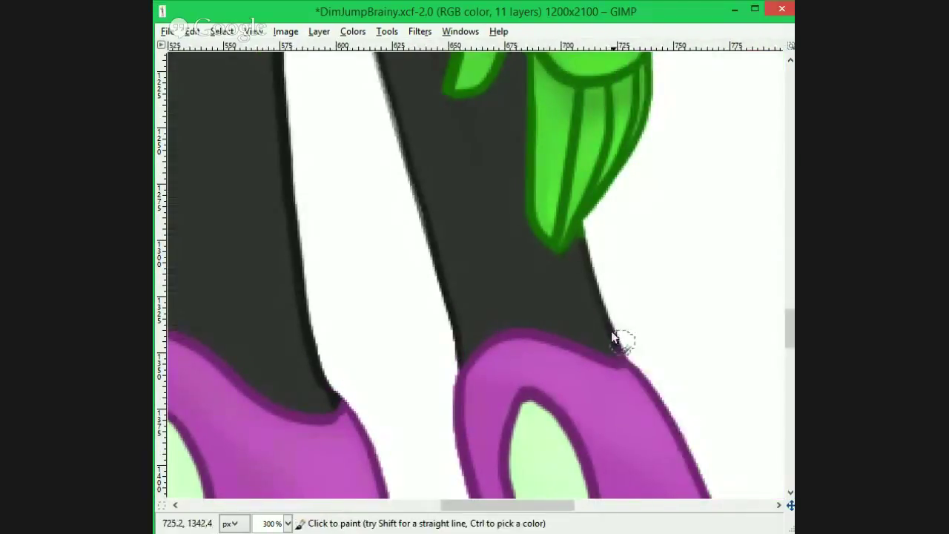
- Darken the leggings outline below the hanging hand and the outlines of the black parts of both feet to near-black
{"action": "left_click_drag", "start_coordinate": [614, 334], "coordinate": [587, 252]}
{"action": "scroll", "coordinate": [786, 307], "scroll_direction": "up", "scroll_amount": 5}
{"action": "mouse_move", "coordinate": [491, 177]}
{"action": "left_mouse_down"}
{"action": "mouse_move", "coordinate": [514, 282]}
{"action": "mouse_move", "coordinate": [623, 352]}
{"action": "mouse_move", "coordinate": [657, 333]}
{"action": "left_mouse_up"}
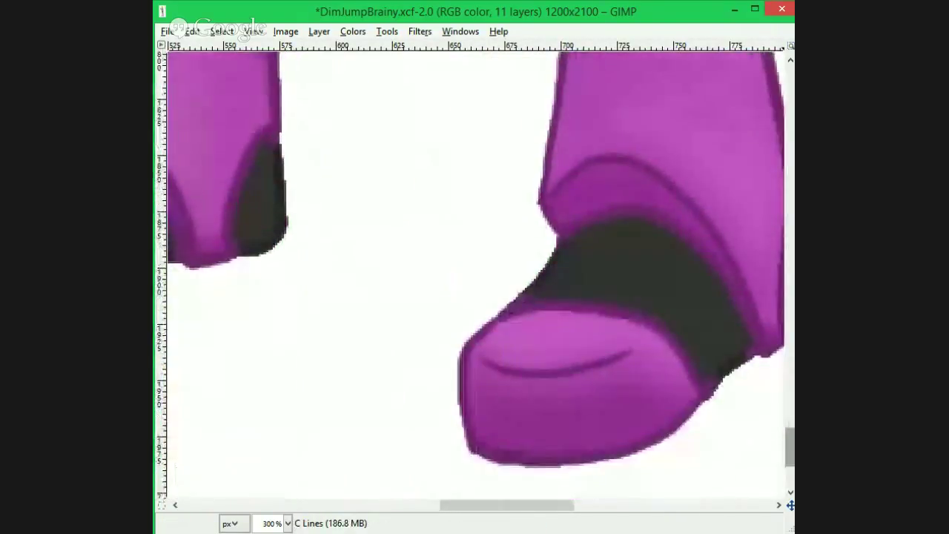
{"action": "mouse_move", "coordinate": [697, 297]}
{"action": "left_mouse_down"}
{"action": "mouse_move", "coordinate": [689, 219]}
{"action": "mouse_move", "coordinate": [643, 358]}
{"action": "mouse_move", "coordinate": [611, 395]}
{"action": "left_mouse_up"}
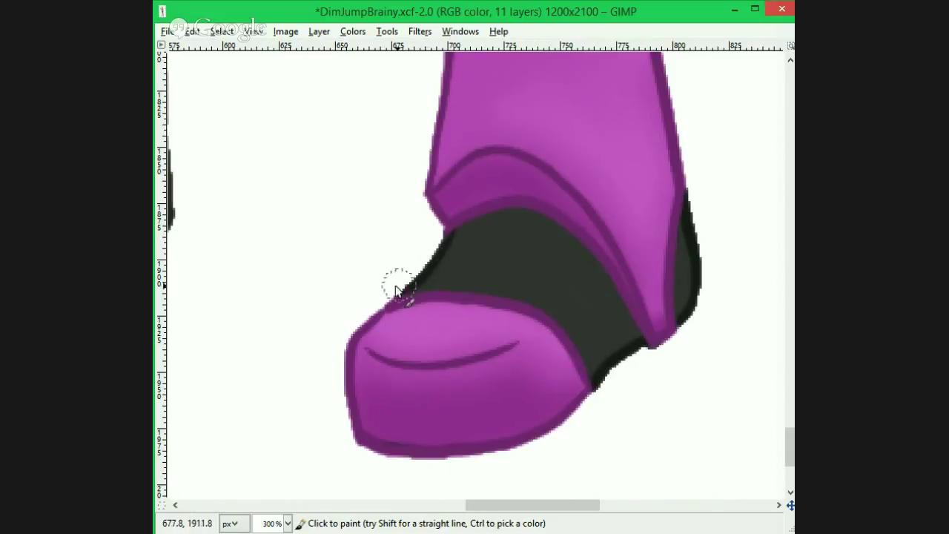
{"action": "left_click_drag", "start_coordinate": [519, 505], "coordinate": [388, 505]}
{"action": "left_click_drag", "start_coordinate": [423, 148], "coordinate": [507, 117]}
{"action": "mouse_move", "coordinate": [467, 276]}
{"action": "left_mouse_down"}
{"action": "mouse_move", "coordinate": [555, 254]}
{"action": "mouse_move", "coordinate": [659, 246]}
{"action": "left_mouse_up"}
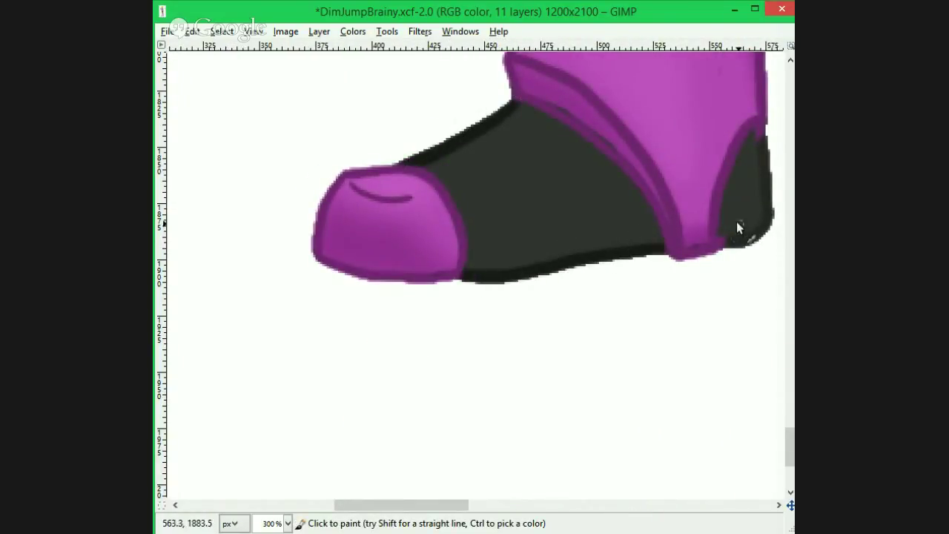
{"action": "left_click_drag", "start_coordinate": [737, 243], "coordinate": [764, 140]}
- Paint the glove's upper cuff on the hanging forearm near-black, covering its dark green edge
{"action": "mouse_move", "coordinate": [790, 448]}
{"action": "left_mouse_down"}
{"action": "mouse_move", "coordinate": [749, 173]}
{"action": "mouse_move", "coordinate": [778, 234]}
{"action": "left_mouse_up"}
{"action": "left_click_drag", "start_coordinate": [442, 505], "coordinate": [567, 495]}
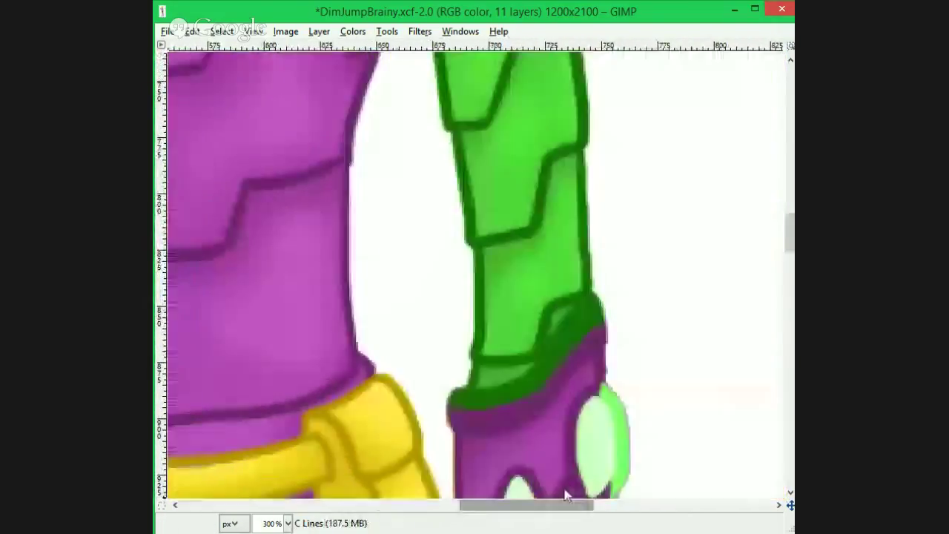
{"action": "scroll", "coordinate": [565, 495], "scroll_direction": "down", "scroll_amount": 3}
{"action": "scroll", "coordinate": [565, 495], "scroll_direction": "left", "scroll_amount": 2}
{"action": "left_click_drag", "start_coordinate": [685, 223], "coordinate": [528, 298]}
{"action": "left_click_drag", "start_coordinate": [645, 242], "coordinate": [679, 216]}
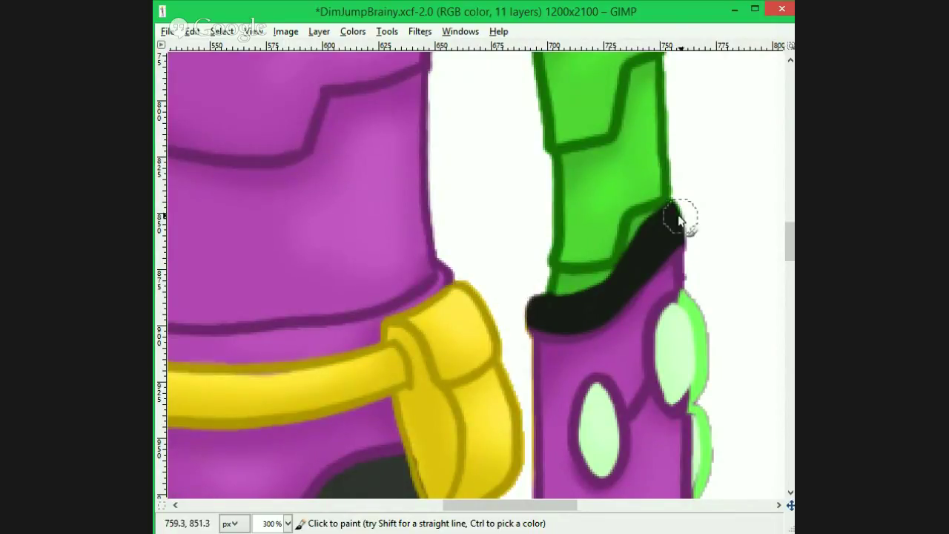
- Paint the curved band at the raised arm's elbow near-black
{"action": "left_click_drag", "start_coordinate": [508, 506], "coordinate": [366, 504]}
{"action": "scroll", "coordinate": [491, 247], "scroll_direction": "up", "scroll_amount": 3}
{"action": "mouse_move", "coordinate": [470, 212]}
{"action": "left_mouse_down"}
{"action": "mouse_move", "coordinate": [493, 294]}
{"action": "mouse_move", "coordinate": [424, 413]}
{"action": "mouse_move", "coordinate": [487, 349]}
{"action": "mouse_move", "coordinate": [467, 436]}
{"action": "left_mouse_up"}
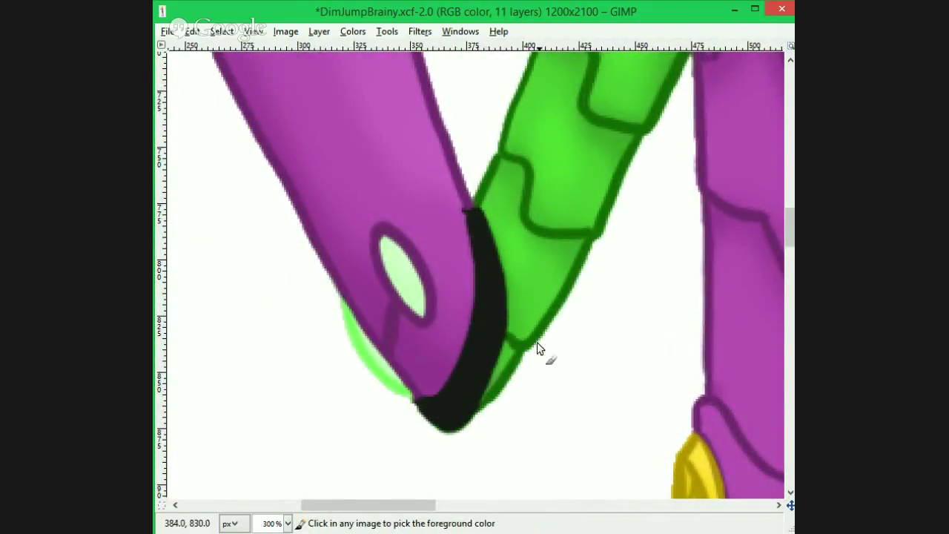
- Paint the outlines of both eyes near-black and touch up the hair strand's edge beside the eye in its own outline colour
{"action": "scroll", "coordinate": [540, 349], "scroll_direction": "up", "scroll_amount": 4}
{"action": "left_click_drag", "start_coordinate": [404, 506], "coordinate": [452, 505]}
{"action": "left_click_drag", "start_coordinate": [790, 211], "coordinate": [790, 132]}
{"action": "left_click_drag", "start_coordinate": [430, 505], "coordinate": [469, 506]}
{"action": "mouse_move", "coordinate": [461, 263]}
{"action": "left_mouse_down"}
{"action": "mouse_move", "coordinate": [515, 224]}
{"action": "mouse_move", "coordinate": [472, 288]}
{"action": "left_mouse_up"}
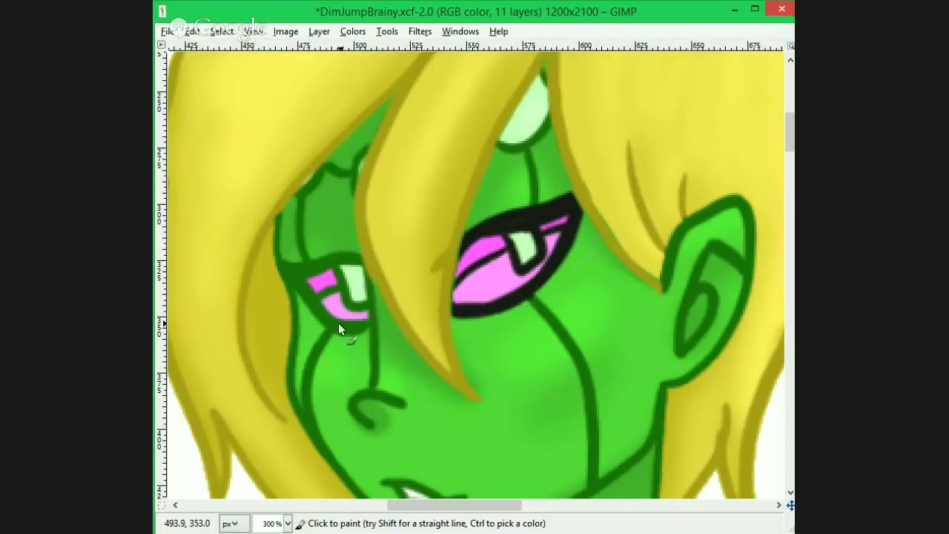
{"action": "mouse_move", "coordinate": [346, 272]}
{"action": "left_mouse_down"}
{"action": "mouse_move", "coordinate": [346, 328]}
{"action": "mouse_move", "coordinate": [296, 266]}
{"action": "left_mouse_up"}
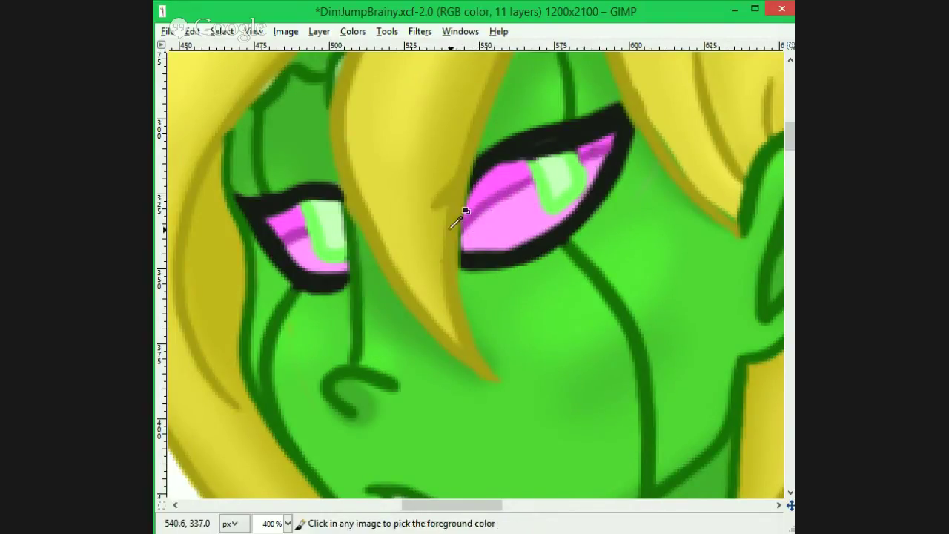
{"action": "left_click", "coordinate": [460, 204], "text": "ctrl"}
{"action": "left_click_drag", "start_coordinate": [468, 156], "coordinate": [455, 225]}
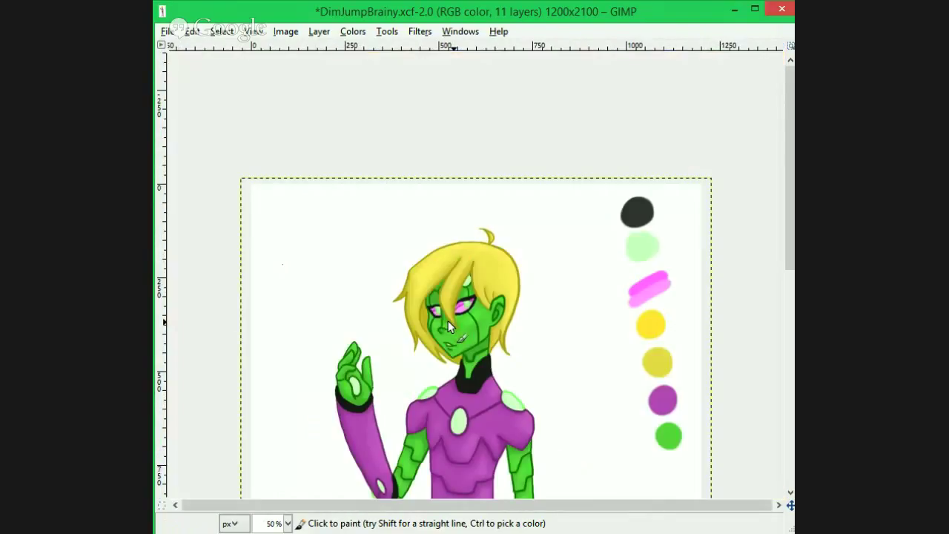
- Reapply the Gaussian Blur filter to the C Lines layer and save the image
{"action": "left_click", "coordinate": [352, 31]}
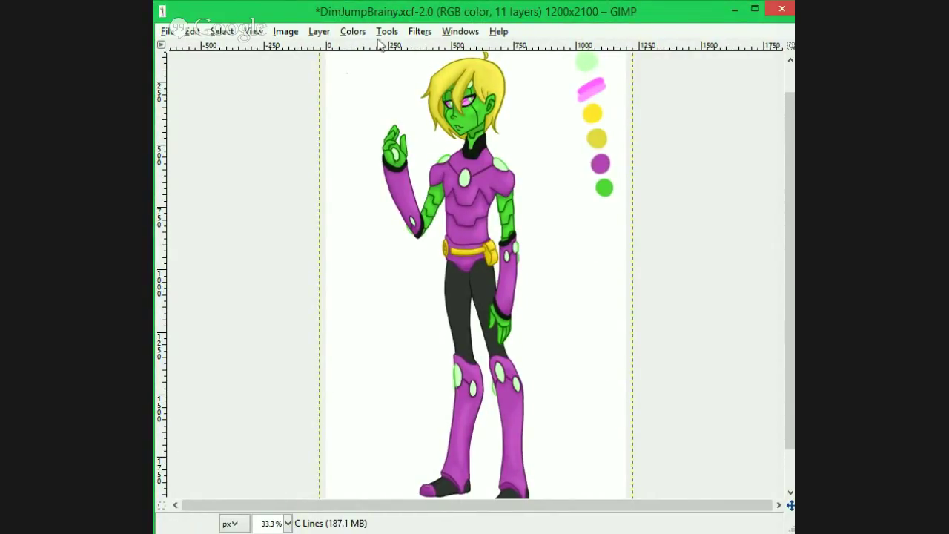
{"action": "left_click", "coordinate": [419, 31]}
{"action": "left_click", "coordinate": [460, 48]}
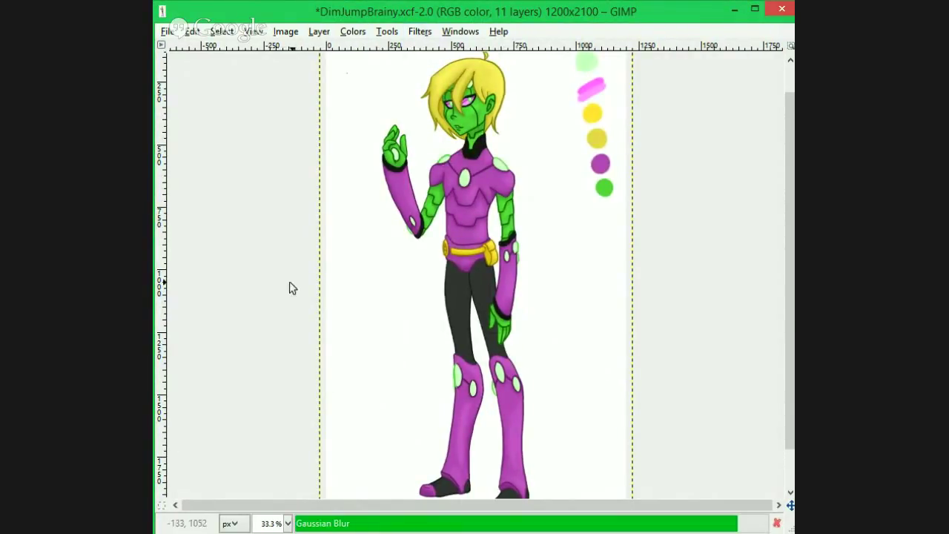
{"action": "scroll", "coordinate": [442, 380], "scroll_direction": "up", "scroll_amount": 5}
{"action": "scroll", "coordinate": [441, 384], "scroll_direction": "down", "scroll_amount": 5}
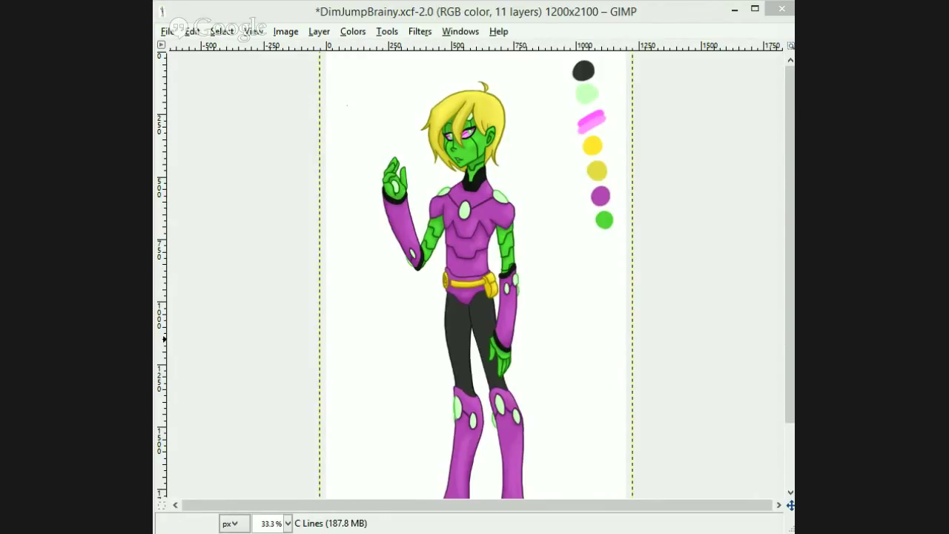
{"action": "key", "text": "ctrl+s"}
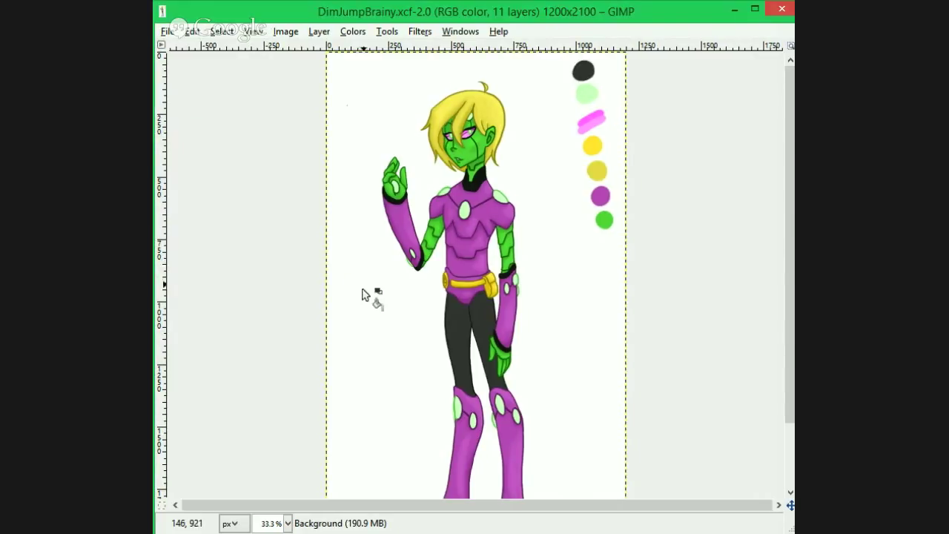
- Fill the Background layer with a soft pink
{"action": "left_click", "coordinate": [371, 297]}
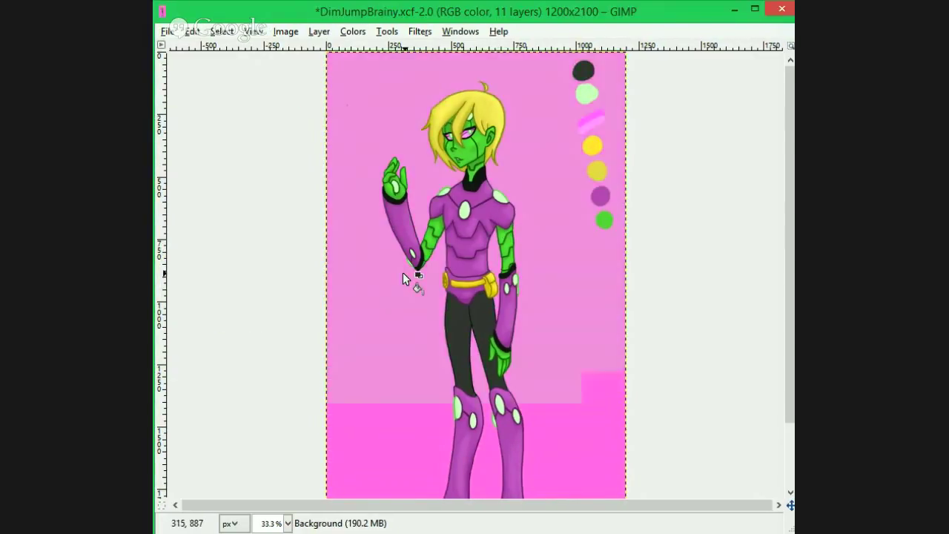
{"action": "left_click", "coordinate": [403, 272]}
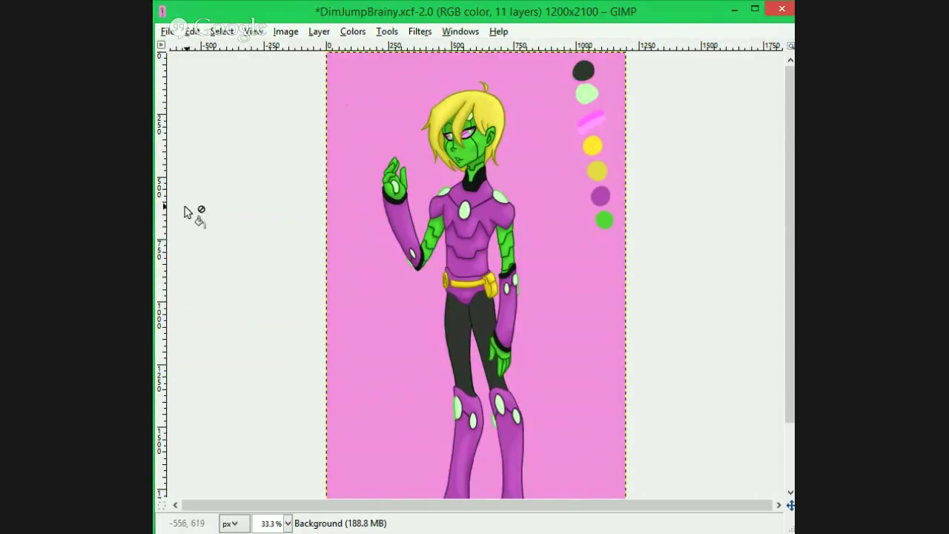
- Create a floor under the feet from a grey-filled ellipse about 1562 × 622 px and outline a slightly smaller ellipse just inside its edge
{"action": "scroll", "coordinate": [519, 322], "scroll_direction": "down", "scroll_amount": 3}
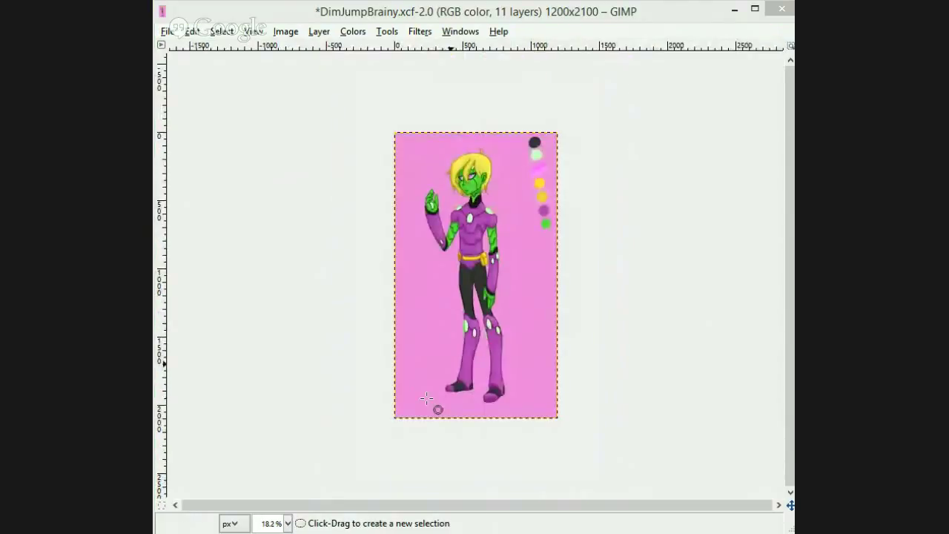
{"action": "left_click_drag", "start_coordinate": [364, 458], "coordinate": [576, 373]}
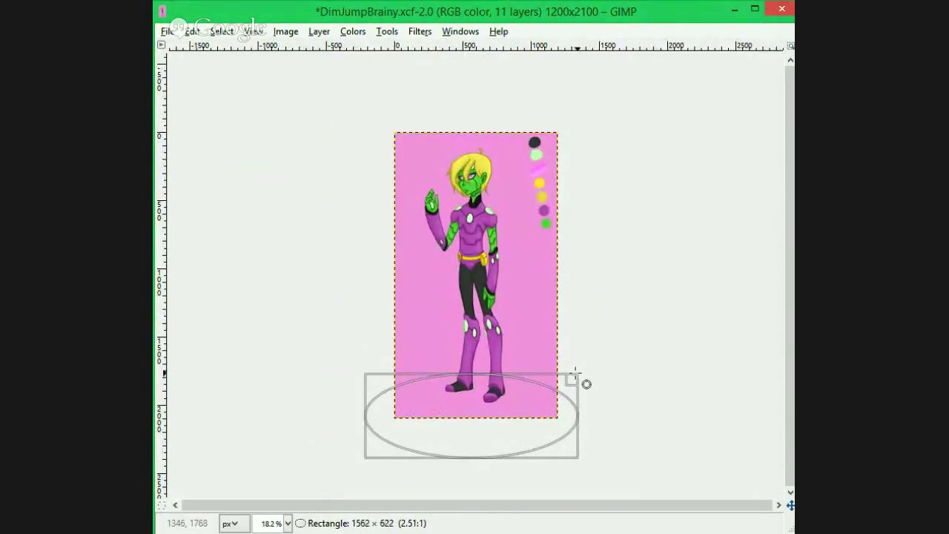
{"action": "key", "text": "shift+b"}
{"action": "left_click", "coordinate": [428, 398]}
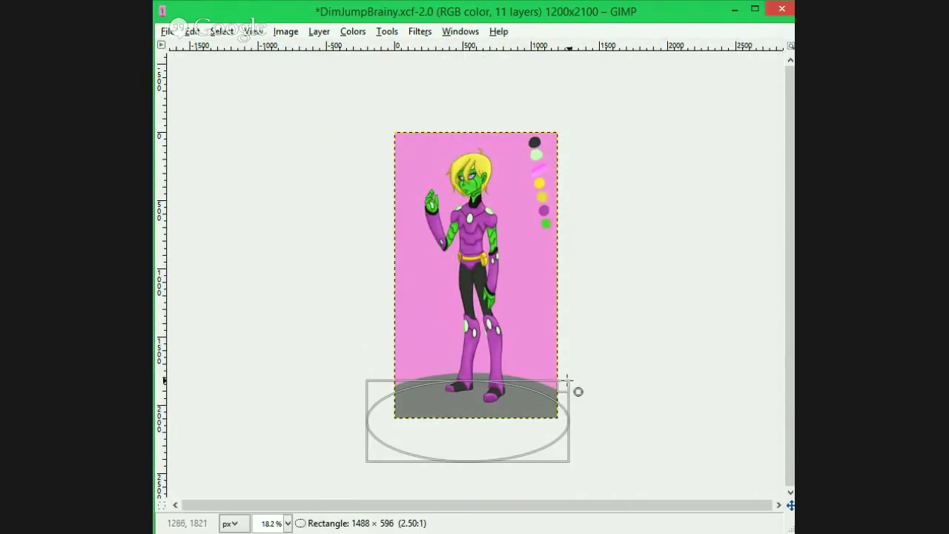
{"action": "left_click_drag", "start_coordinate": [565, 379], "coordinate": [571, 380]}
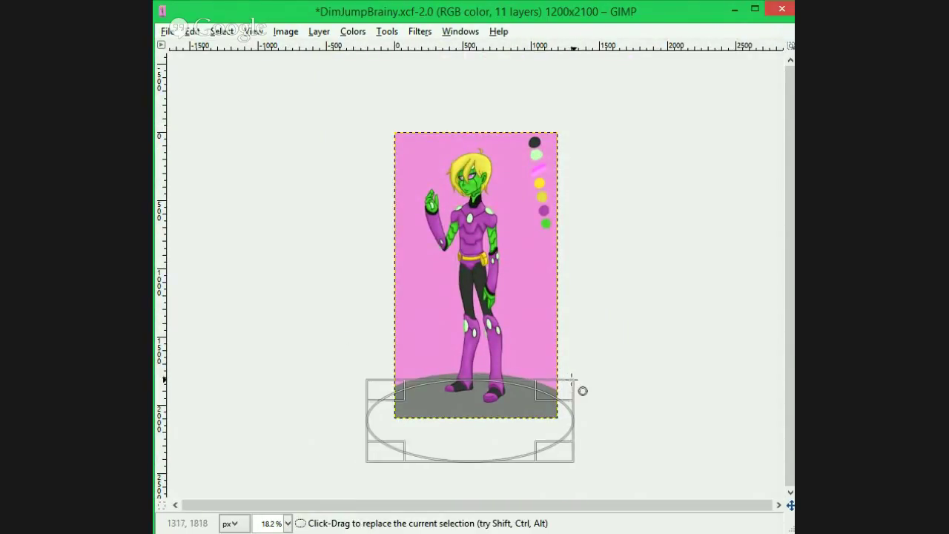
{"action": "left_click_drag", "start_coordinate": [389, 458], "coordinate": [398, 460]}
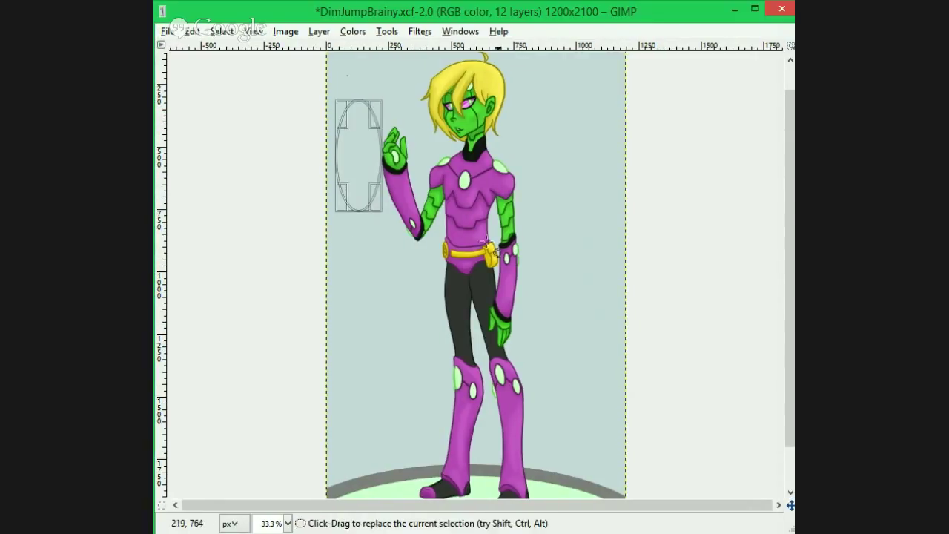
- Add pale pink panel shapes around the figure: circles beside the thighs and head, plus rectangular bars near them
{"action": "left_click_drag", "start_coordinate": [361, 251], "coordinate": [445, 347]}
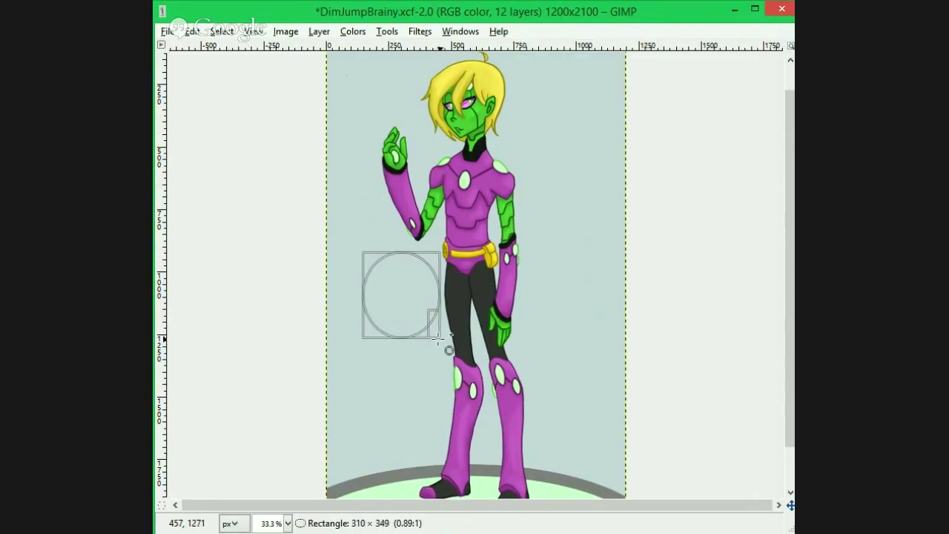
{"action": "left_click_drag", "start_coordinate": [593, 85], "coordinate": [521, 169]}
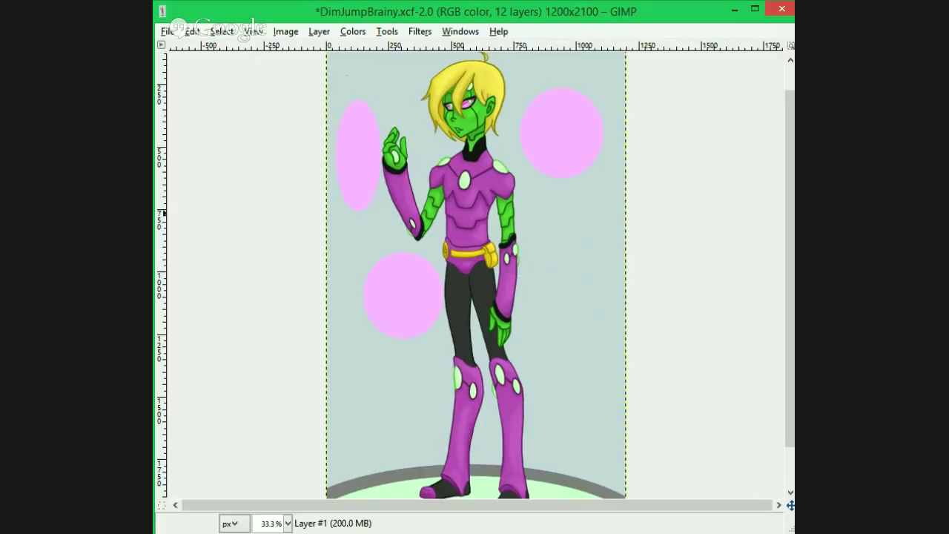
{"action": "left_click_drag", "start_coordinate": [510, 75], "coordinate": [557, 80]}
{"action": "left_click_drag", "start_coordinate": [532, 189], "coordinate": [596, 200]}
{"action": "left_click_drag", "start_coordinate": [554, 209], "coordinate": [587, 240]}
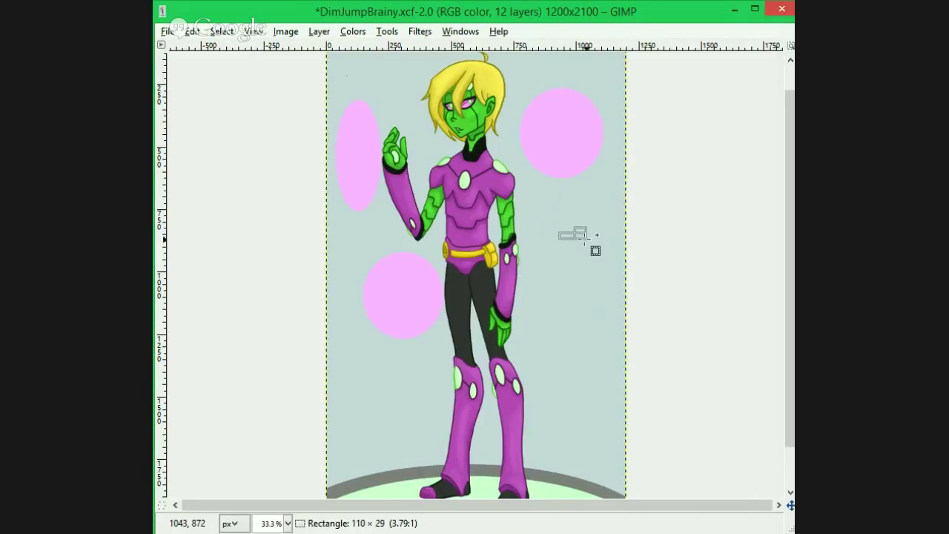
{"action": "left_click_drag", "start_coordinate": [339, 221], "coordinate": [363, 278]}
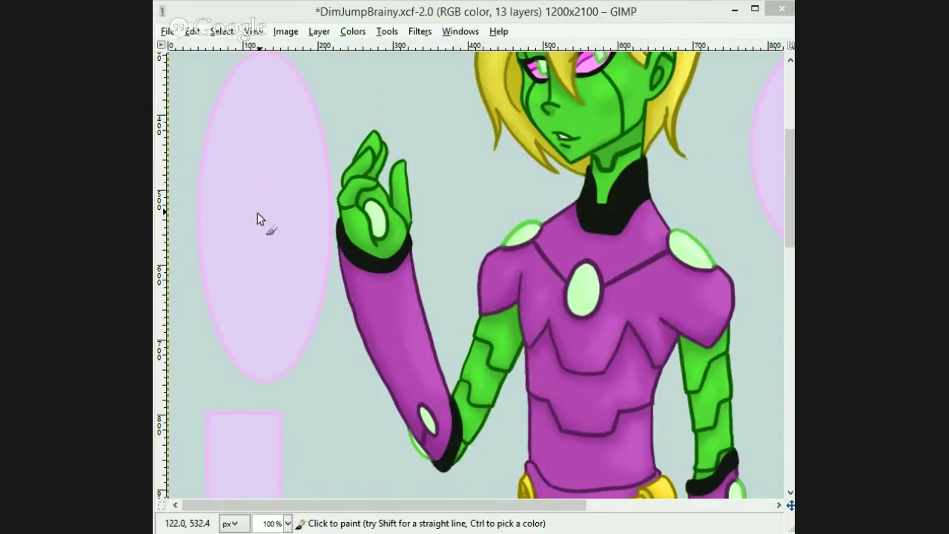
- Add light blue ellipses inside the oval and both circular panels, plus a thin blue bar across the circle beside the head
{"action": "left_click_drag", "start_coordinate": [286, 111], "coordinate": [282, 163]}
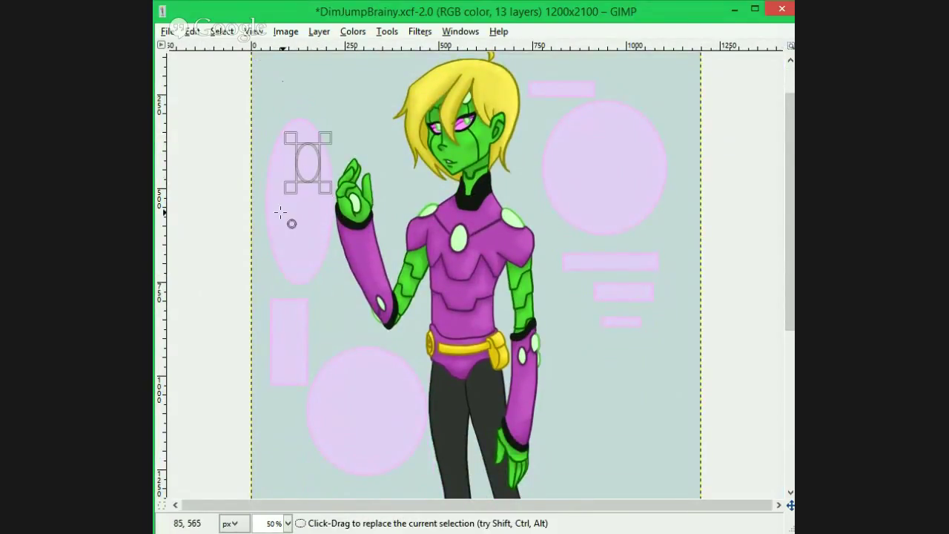
{"action": "left_click_drag", "start_coordinate": [270, 199], "coordinate": [287, 220]}
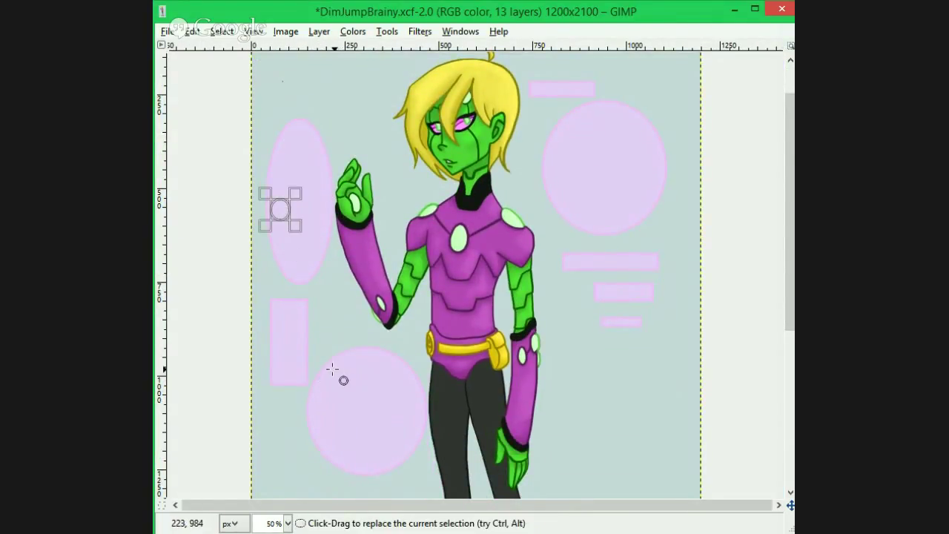
{"action": "left_click_drag", "start_coordinate": [332, 369], "coordinate": [401, 393]}
{"action": "mouse_move", "coordinate": [567, 124]}
{"action": "left_mouse_down"}
{"action": "mouse_move", "coordinate": [609, 162]}
{"action": "mouse_move", "coordinate": [563, 195]}
{"action": "mouse_move", "coordinate": [641, 208]}
{"action": "left_mouse_up"}
{"action": "key", "text": "r"}
{"action": "key", "text": "shift+b"}
{"action": "left_click", "coordinate": [589, 187]}
- Fill more thin light blue bars in the lower half of the circle beside the head and inside the small bars beneath it
{"action": "key", "text": "r"}
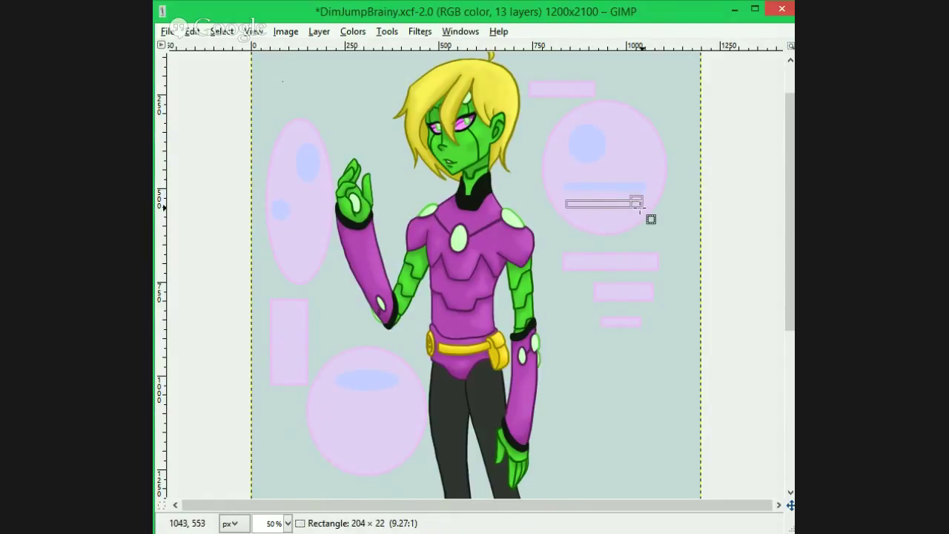
{"action": "left_click_drag", "start_coordinate": [575, 212], "coordinate": [634, 222]}
{"action": "left_click_drag", "start_coordinate": [568, 259], "coordinate": [653, 268]}
{"action": "mouse_move", "coordinate": [599, 287]}
{"action": "left_mouse_down"}
{"action": "mouse_move", "coordinate": [652, 291]}
{"action": "mouse_move", "coordinate": [608, 293]}
{"action": "mouse_move", "coordinate": [624, 323]}
{"action": "mouse_move", "coordinate": [617, 327]}
{"action": "left_mouse_up"}
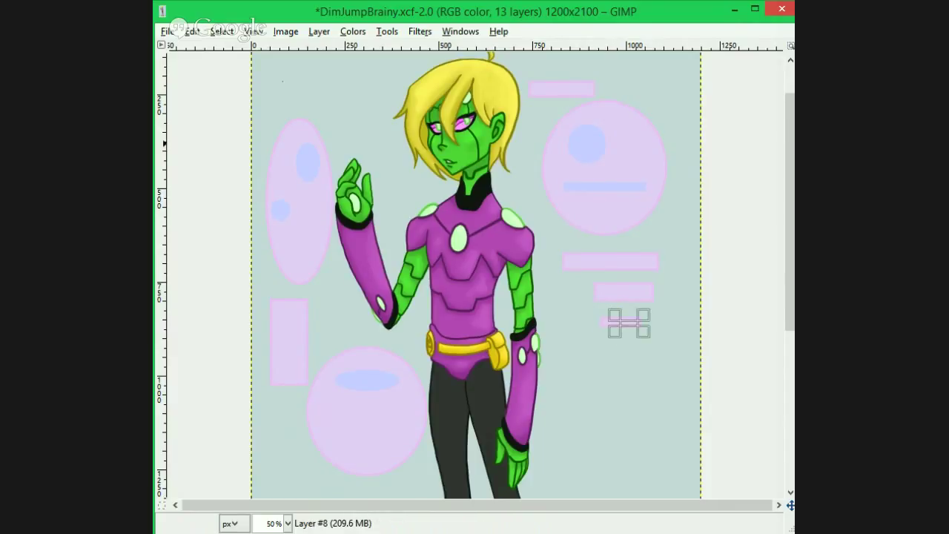
{"action": "key", "text": "shift+b"}
{"action": "left_click", "coordinate": [627, 324]}
- Mark out an inner strip in the bar above the circle beside the head and several tall narrow strips inside the oval panel
{"action": "key", "text": "r"}
{"action": "key", "text": "1"}
{"action": "left_click_drag", "start_coordinate": [791, 215], "coordinate": [790, 146]}
{"action": "mouse_move", "coordinate": [697, 163]}
{"action": "left_mouse_down"}
{"action": "mouse_move", "coordinate": [679, 181]}
{"action": "mouse_move", "coordinate": [596, 179]}
{"action": "left_mouse_up"}
{"action": "left_click_drag", "start_coordinate": [493, 504], "coordinate": [399, 504]}
{"action": "left_click_drag", "start_coordinate": [790, 160], "coordinate": [790, 206]}
{"action": "left_click_drag", "start_coordinate": [310, 190], "coordinate": [291, 341]}
{"action": "left_click_drag", "start_coordinate": [276, 189], "coordinate": [264, 365]}
{"action": "left_click_drag", "start_coordinate": [249, 265], "coordinate": [235, 365]}
{"action": "left_click_drag", "start_coordinate": [229, 269], "coordinate": [221, 332]}
- Mark out two upright strips and a small block inside the rectangular panel below the oval
{"action": "left_click_drag", "start_coordinate": [791, 199], "coordinate": [791, 265]}
{"action": "mouse_move", "coordinate": [212, 180]}
{"action": "left_mouse_down"}
{"action": "mouse_move", "coordinate": [224, 334]}
{"action": "mouse_move", "coordinate": [250, 324]}
{"action": "left_mouse_up"}
{"action": "left_click_drag", "start_coordinate": [258, 188], "coordinate": [270, 301]}
{"action": "left_click_drag", "start_coordinate": [257, 323], "coordinate": [269, 334]}
- Mark out a wide rectangle in the lower half of the circle beside the thighs and fill it light blue
{"action": "left_click_drag", "start_coordinate": [790, 265], "coordinate": [791, 297]}
{"action": "left_click_drag", "start_coordinate": [298, 250], "coordinate": [480, 354]}
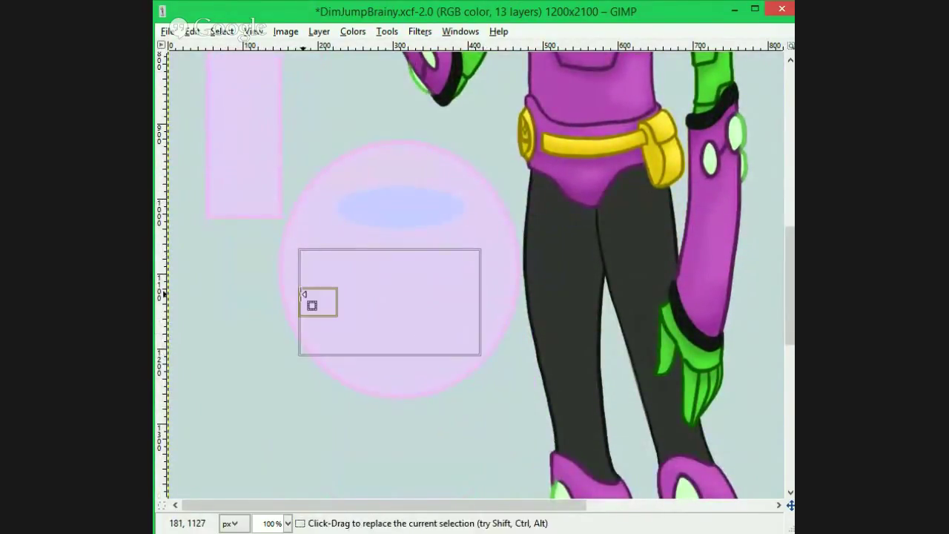
{"action": "left_click_drag", "start_coordinate": [304, 292], "coordinate": [323, 292]}
{"action": "left_click_drag", "start_coordinate": [387, 265], "coordinate": [387, 256]}
{"action": "left_click_drag", "start_coordinate": [394, 341], "coordinate": [394, 339]}
{"action": "key", "text": "shift+b"}
{"action": "key", "text": "minus"}
{"action": "key", "text": "minus"}
{"action": "key", "text": "minus"}
{"action": "left_click", "coordinate": [404, 349]}
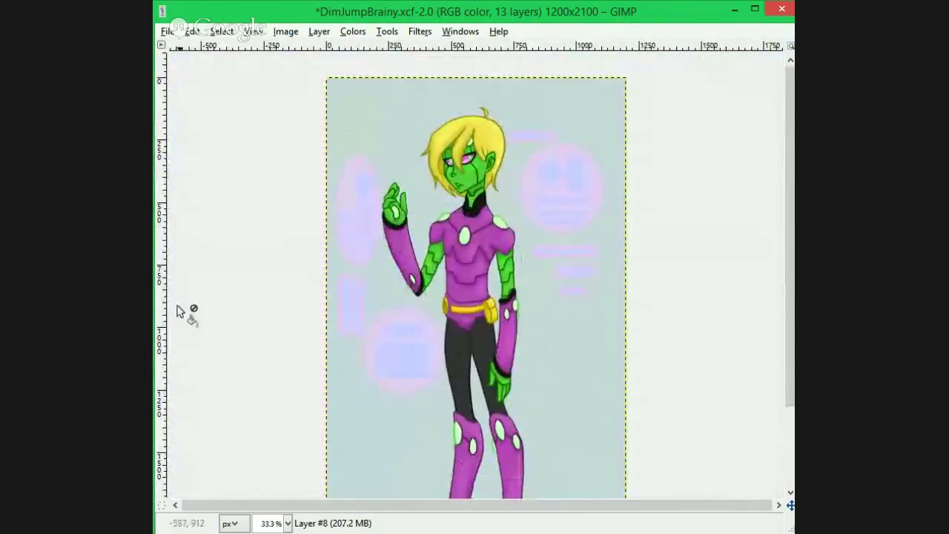
- Save the finished DimJumpBrainy.xcf image
{"action": "left_click", "coordinate": [798, 397]}
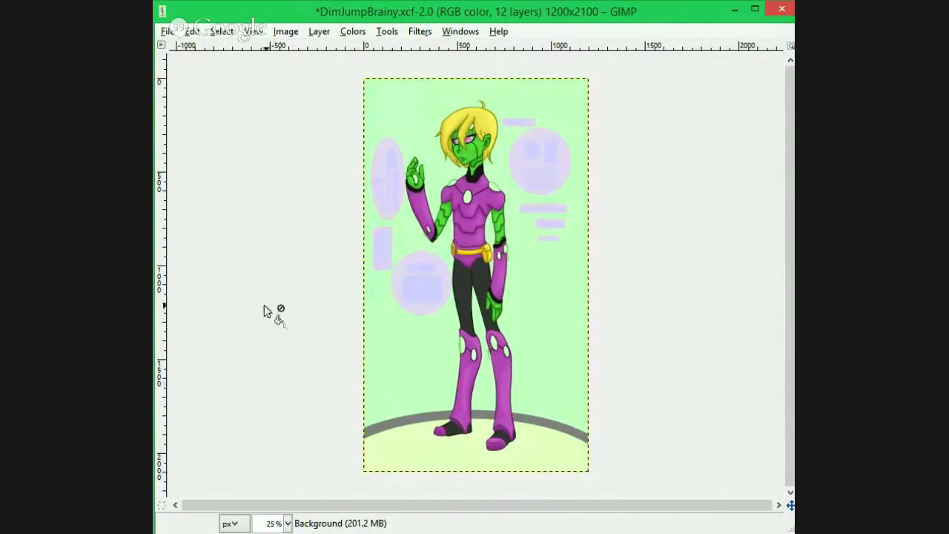
{"action": "key", "text": "ctrl+s"}
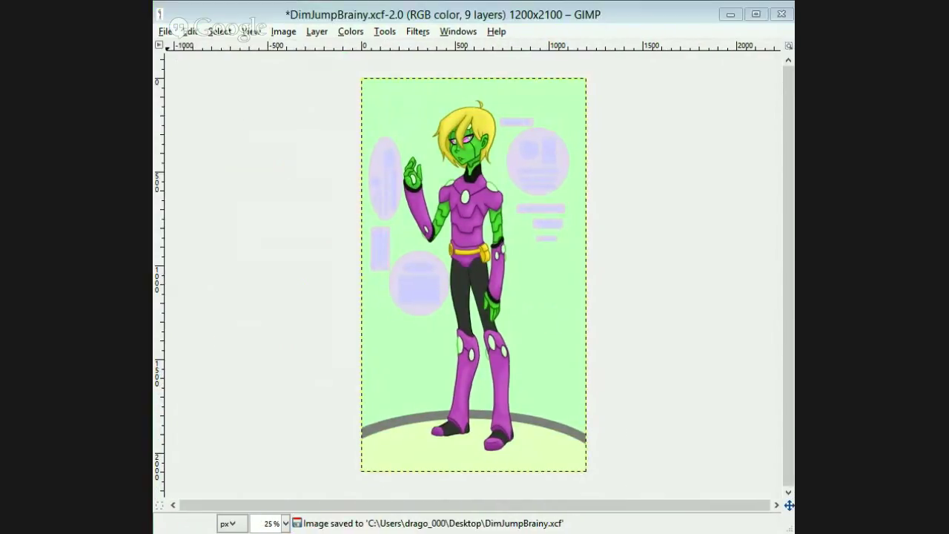